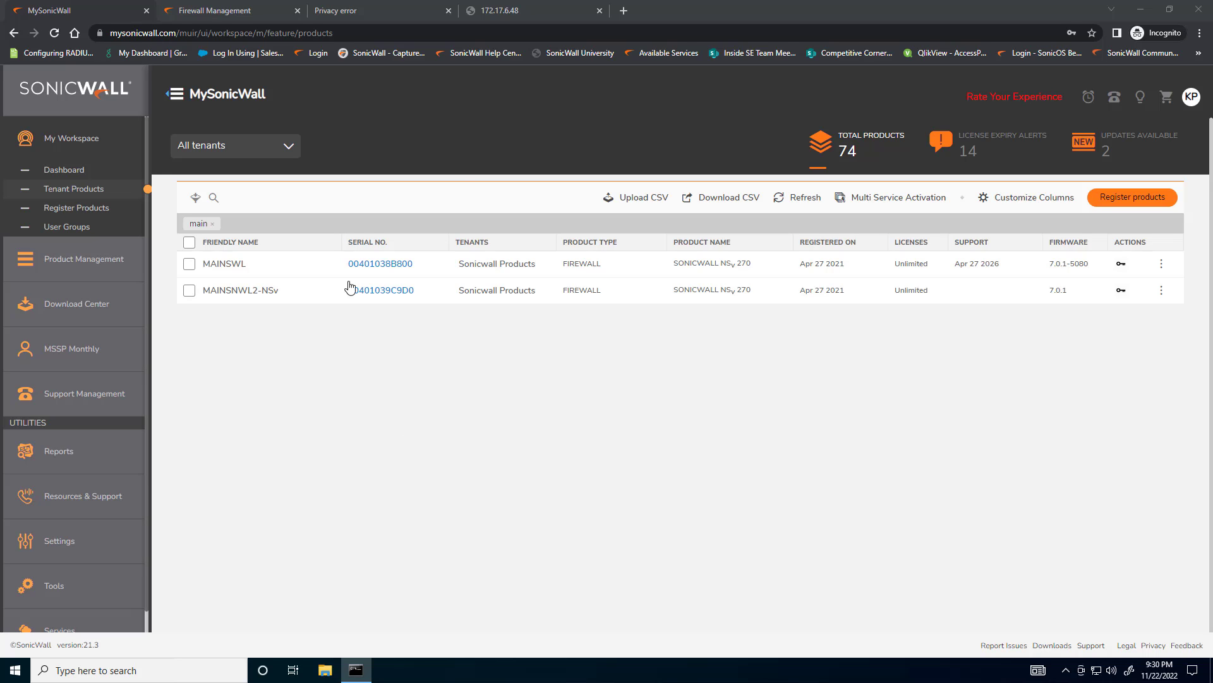
# Review the licenses of the MAINSWL firewall, checking Stateful High Availability and the Essential Protection Service Suite's expiry date
pyautogui.click(376, 264)
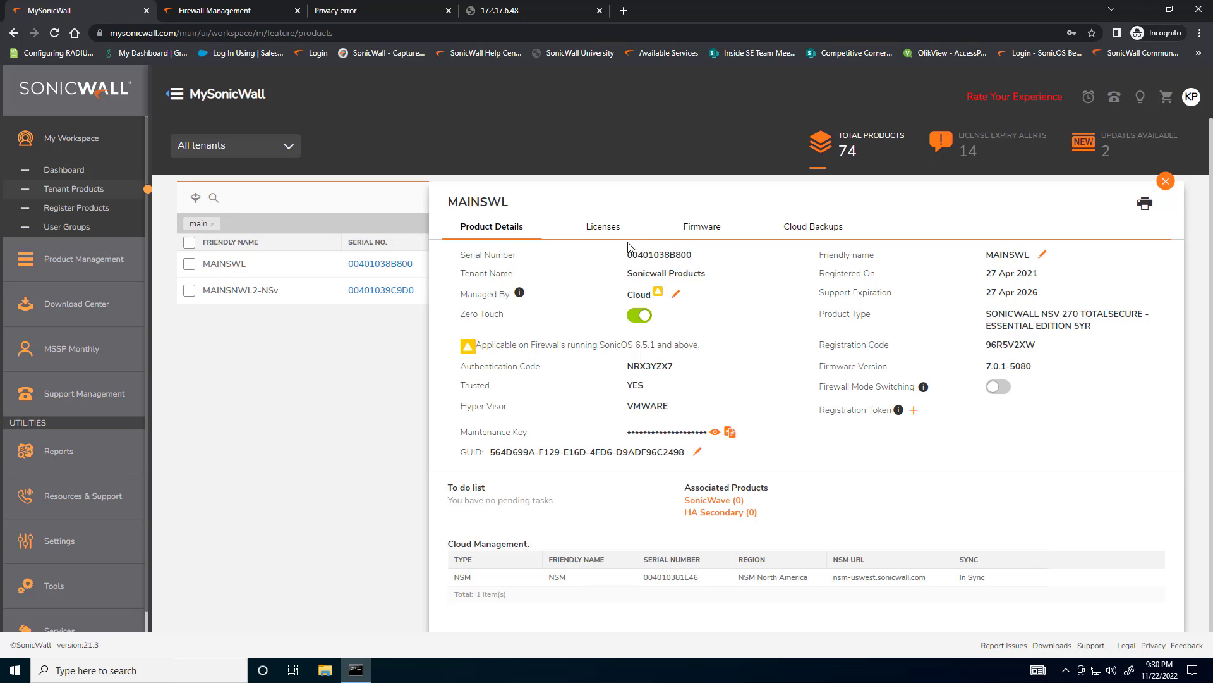
pyautogui.click(603, 227)
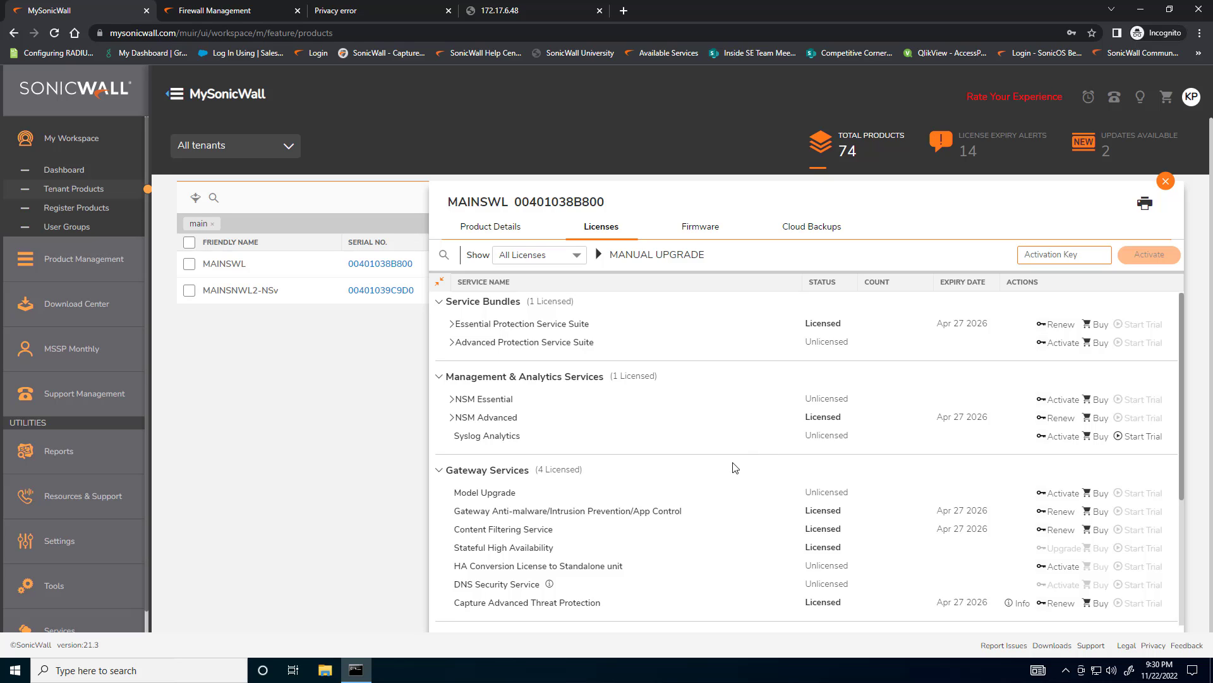
pyautogui.moveTo(453, 547); pyautogui.dragTo(857, 548)
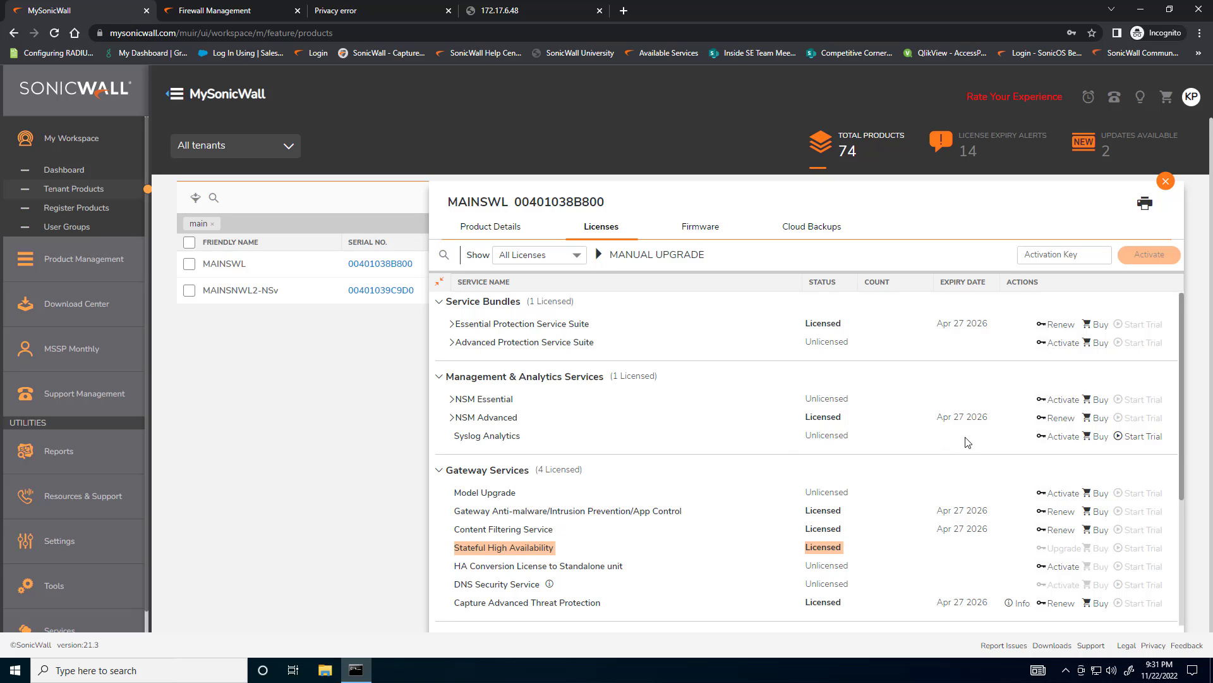
pyautogui.moveTo(983, 325); pyautogui.dragTo(987, 325)
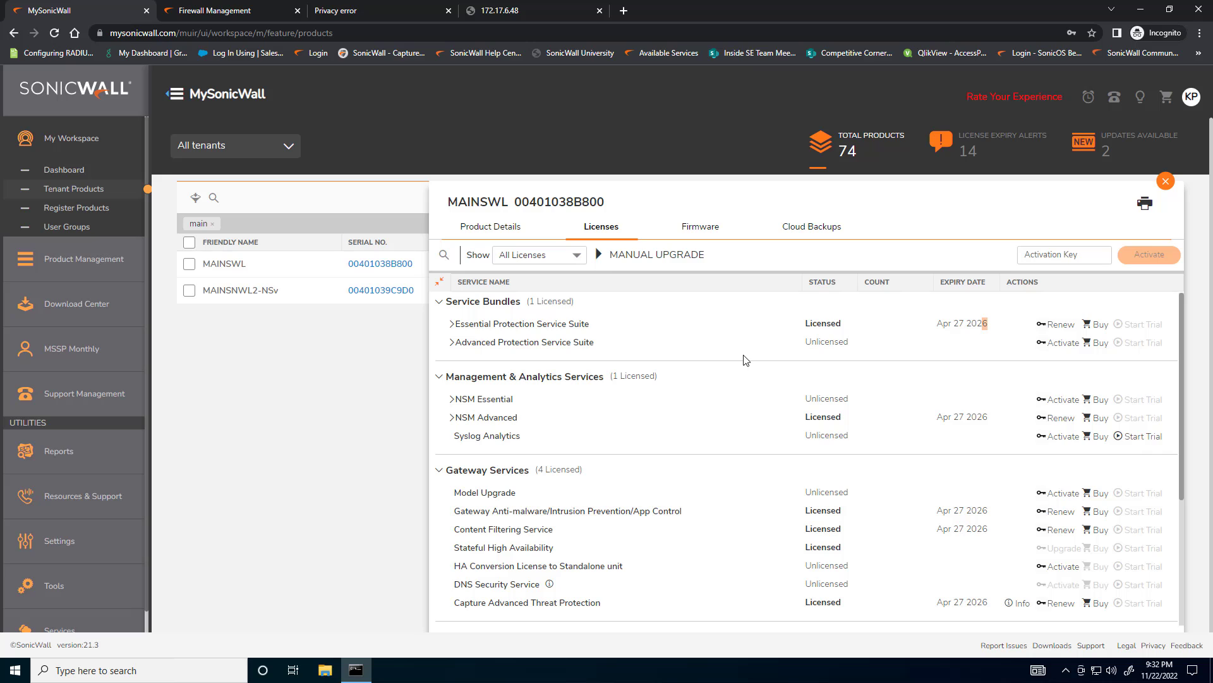
# Check the associated products in MAINSWL's product details, then close its record
pyautogui.click(514, 231)
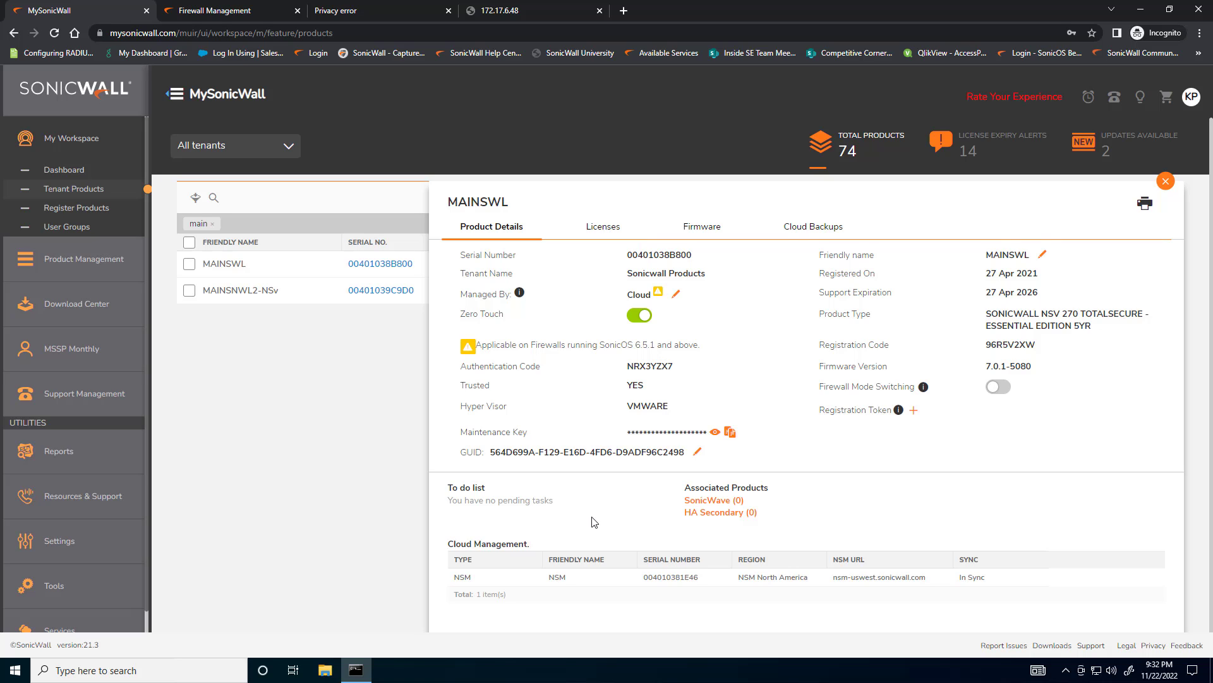
pyautogui.moveTo(684, 492); pyautogui.dragTo(772, 495)
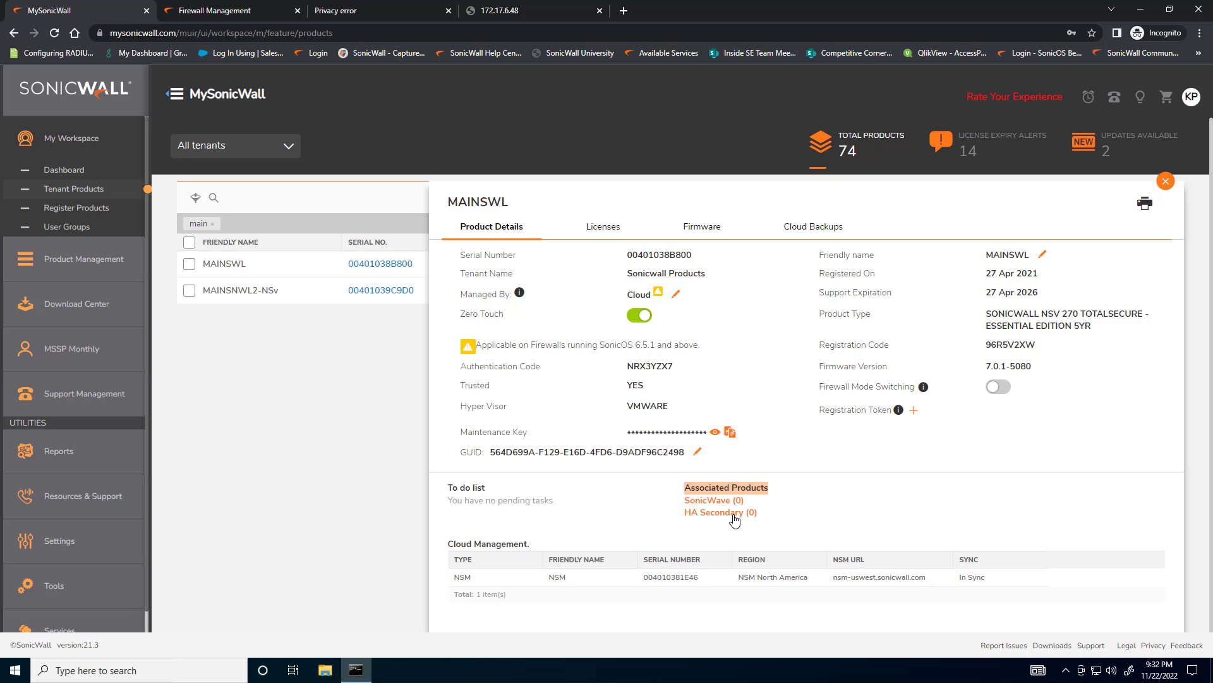
pyautogui.click(1163, 188)
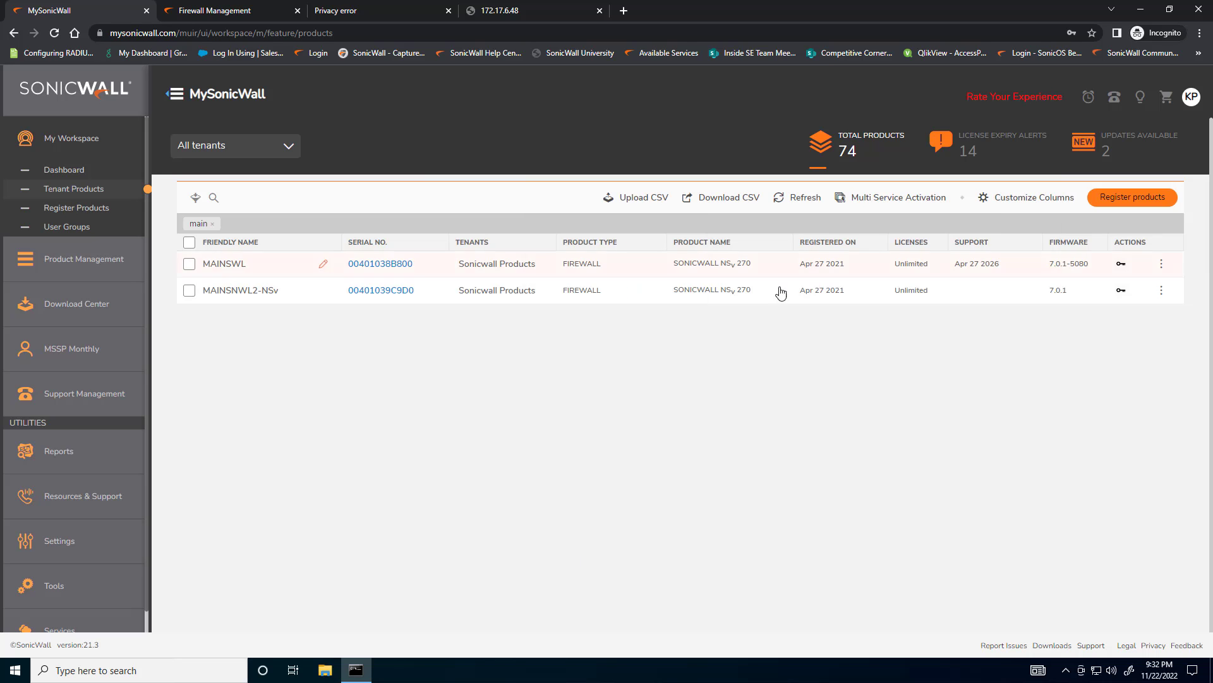
# Examine the MAINSNWL2-NSv firewall's product details and license list, including the remote access services, and close its record
pyautogui.click(398, 290)
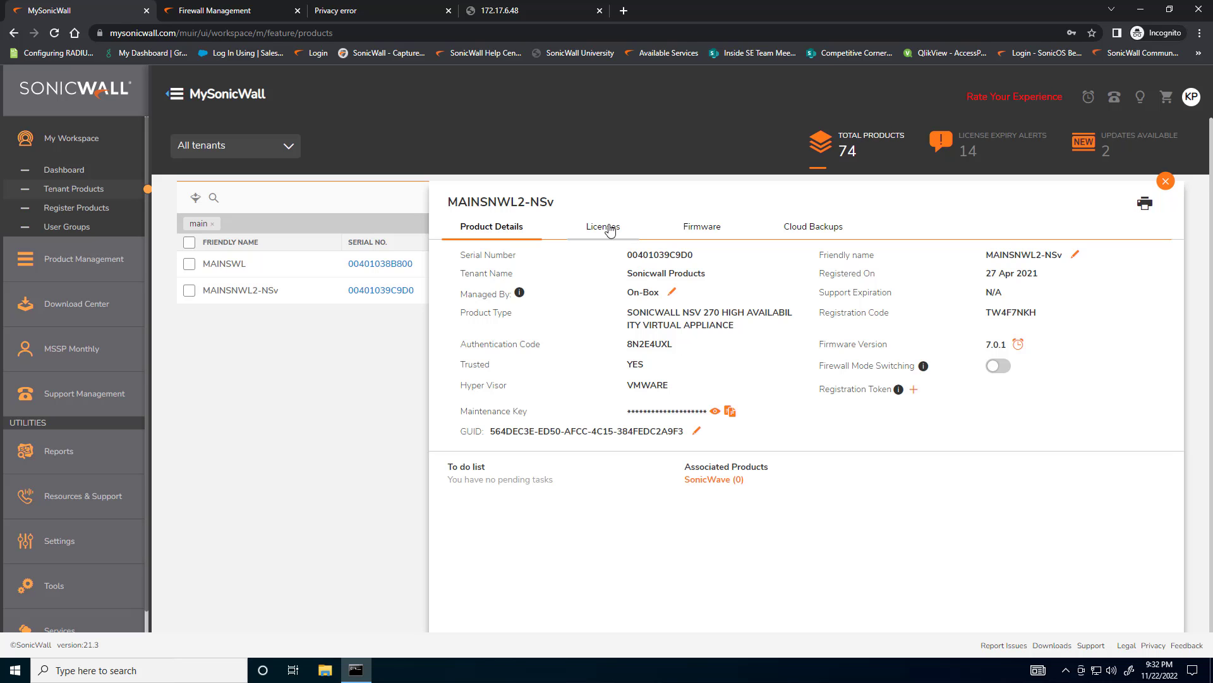
pyautogui.click(610, 231)
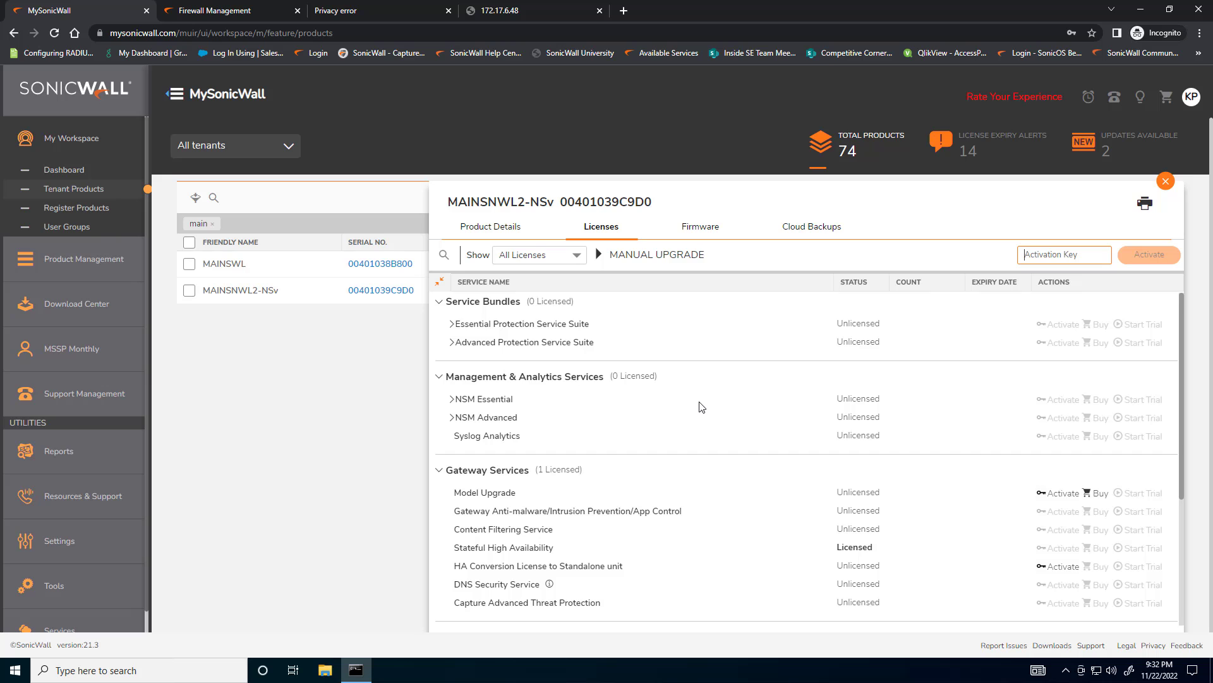
pyautogui.scroll(-3, 759, 409)
pyautogui.scroll(4, 758, 408)
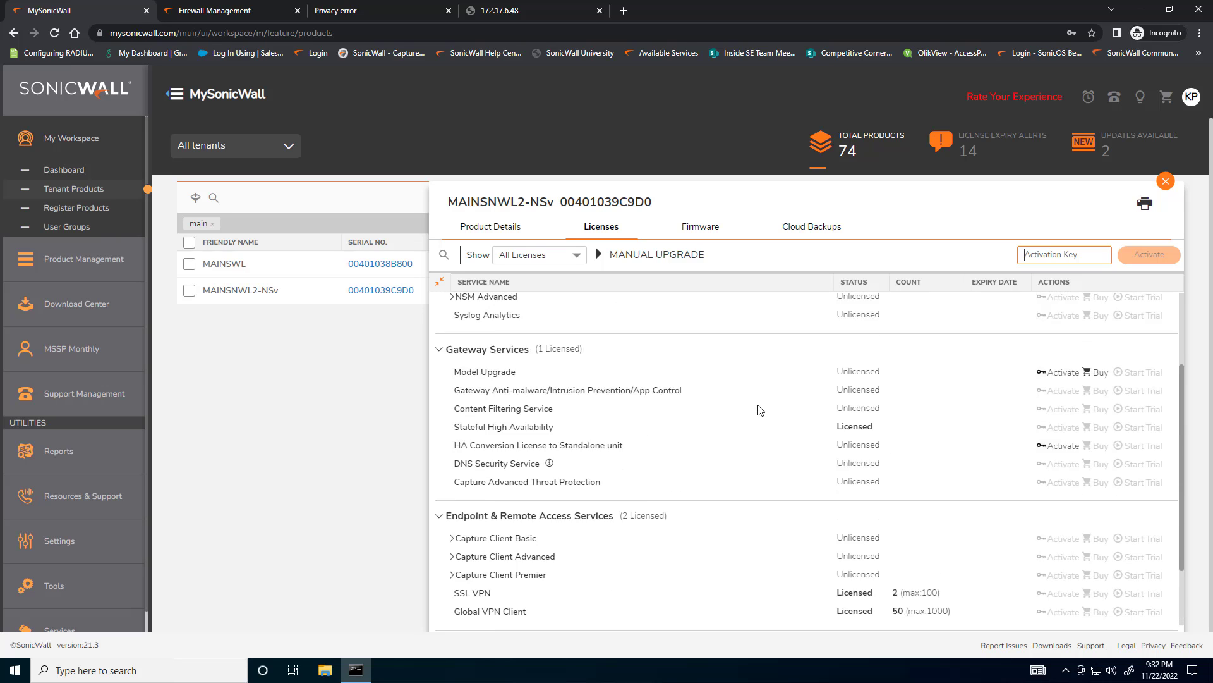
pyautogui.scroll(-4, 759, 407)
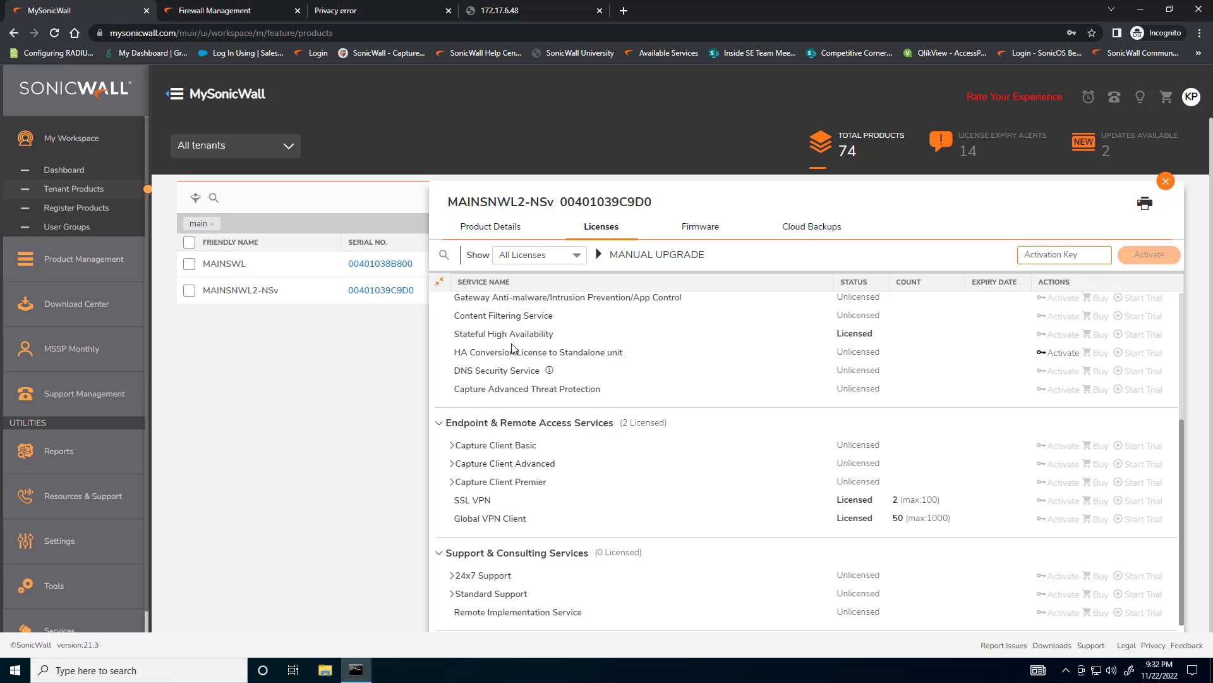
pyautogui.moveTo(454, 500); pyautogui.dragTo(530, 521)
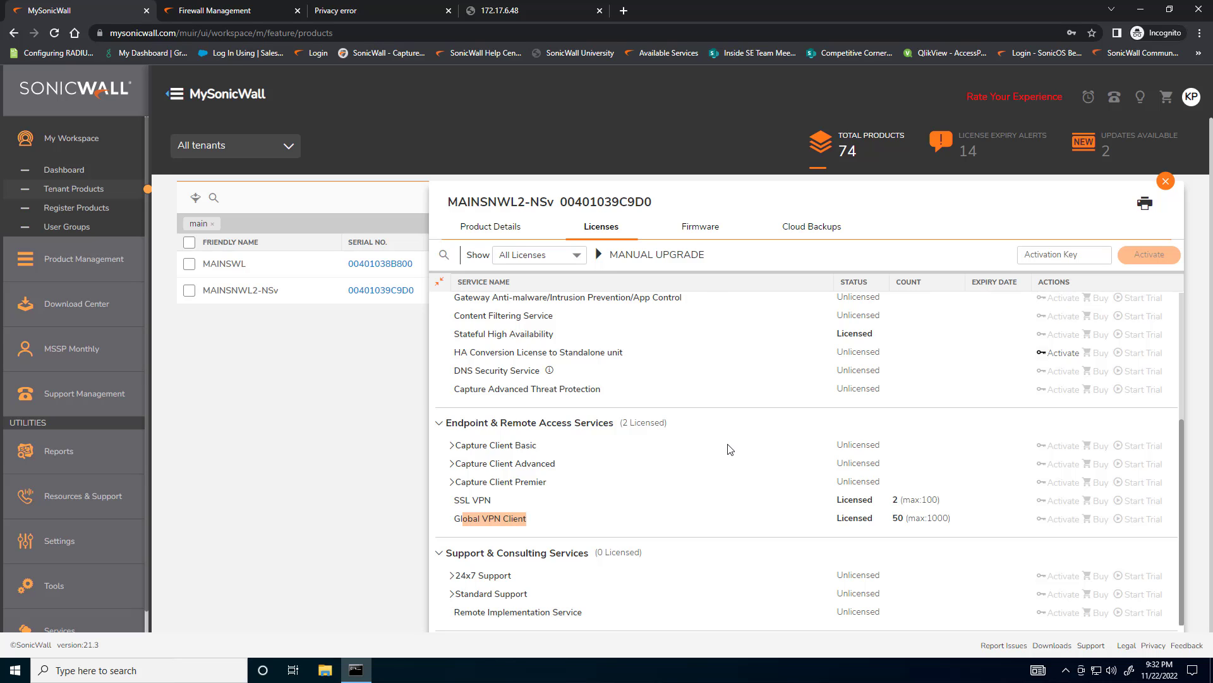
pyautogui.scroll(1, 780, 409)
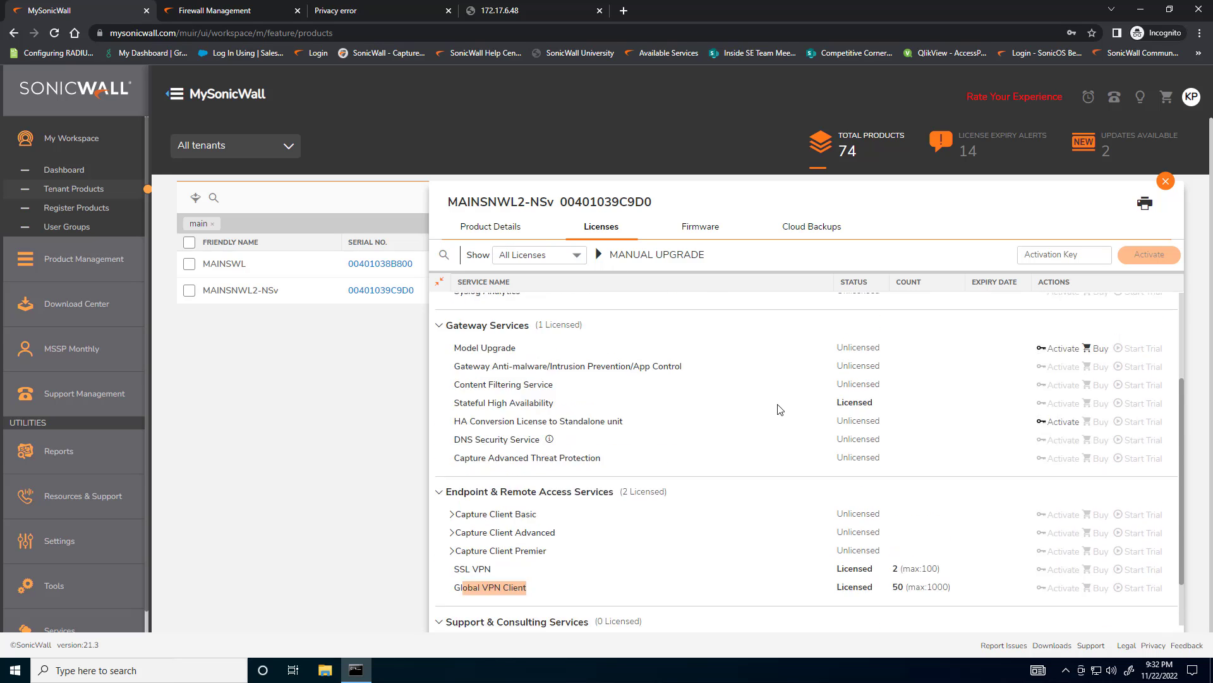
pyautogui.scroll(2, 779, 410)
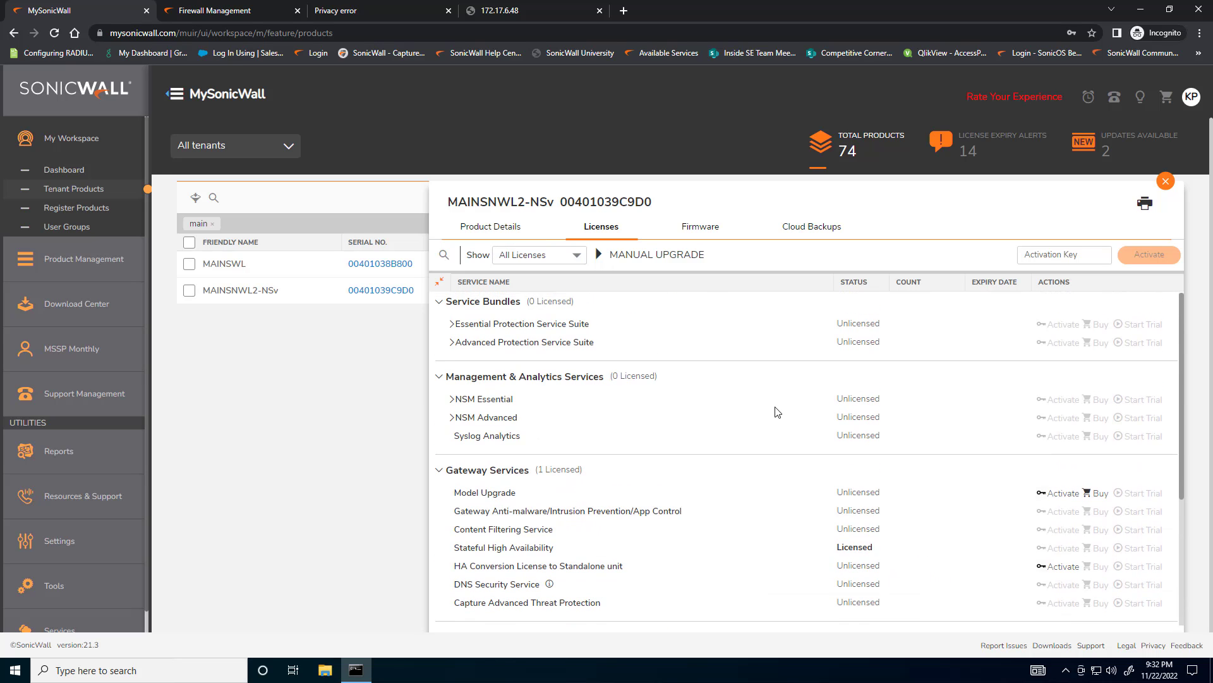
pyautogui.click(495, 231)
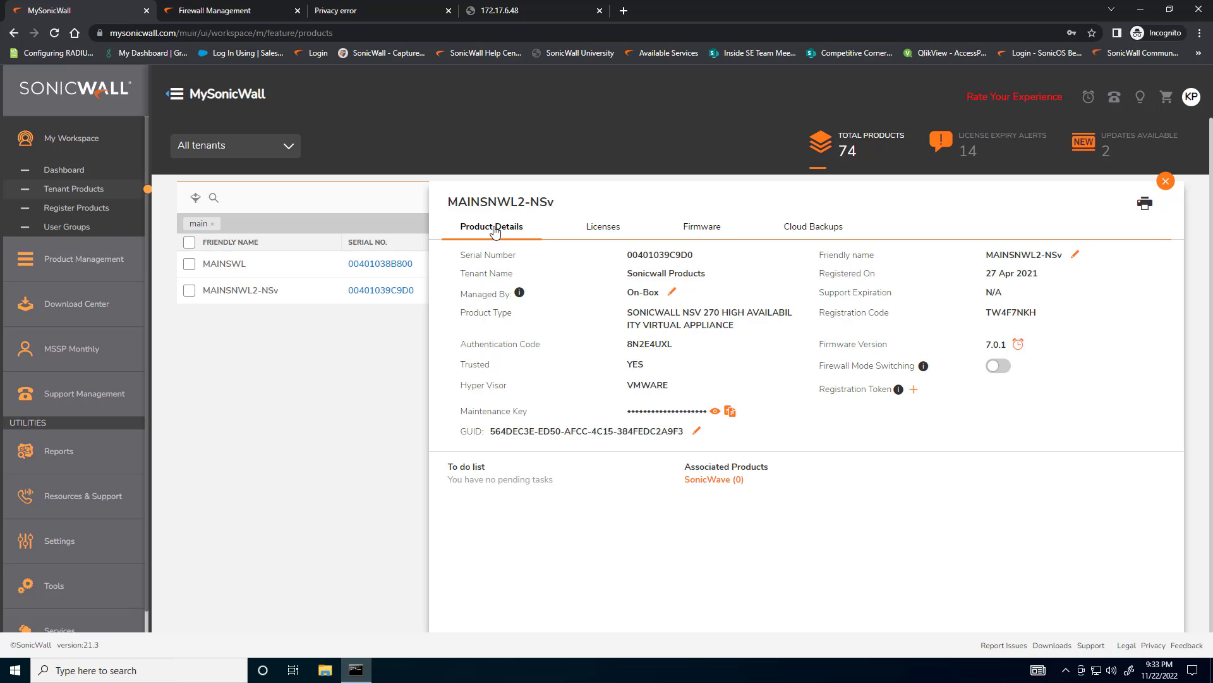
pyautogui.click(604, 231)
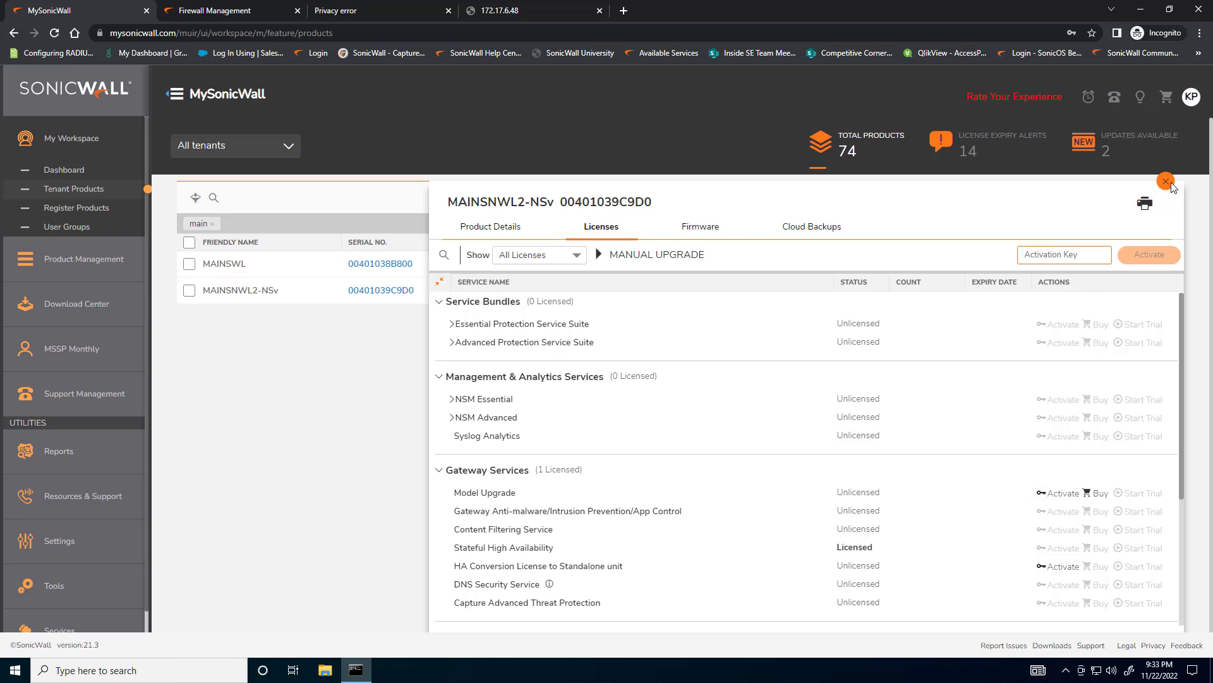
pyautogui.click(1169, 183)
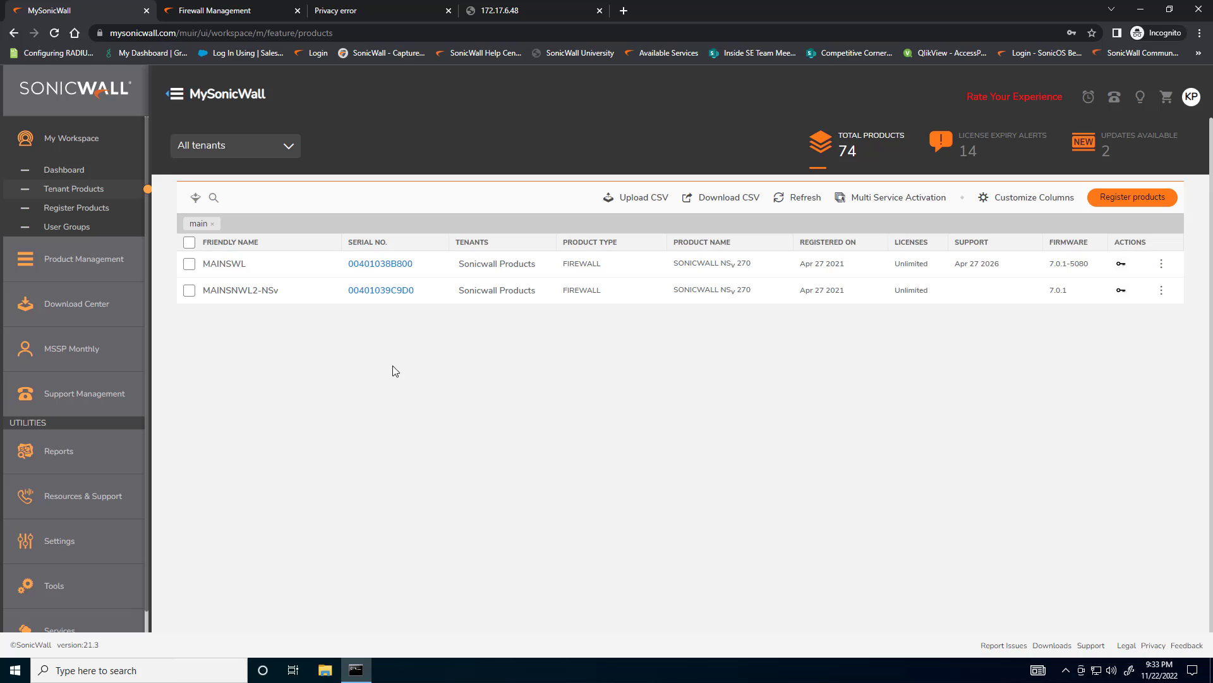
# Associate MAINSNWL2-NSv with the MAINSWL firewall as its HA Secondary and close the product record
pyautogui.click(379, 263)
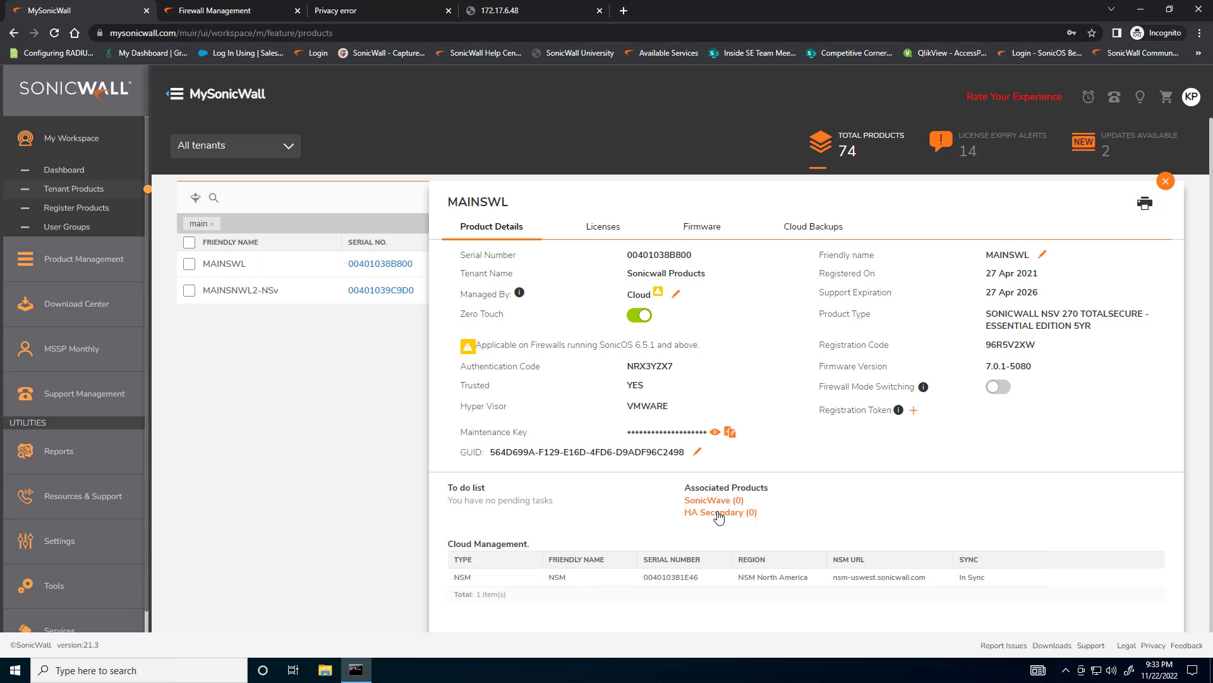
pyautogui.click(723, 509)
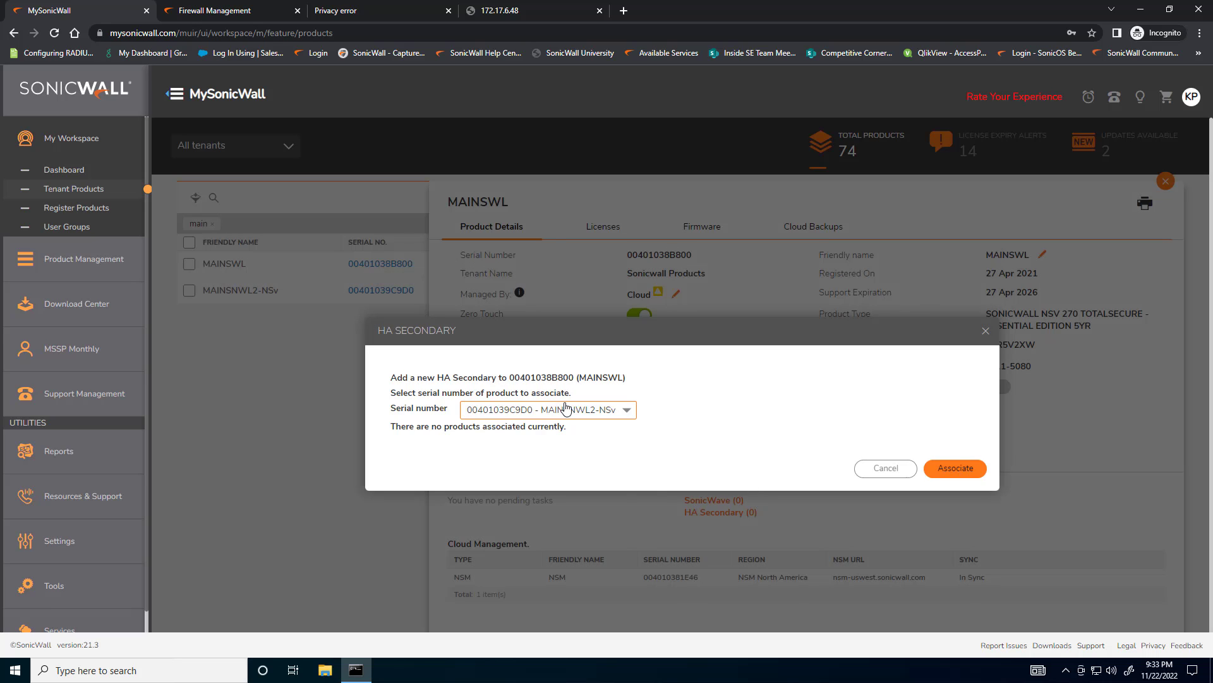
pyautogui.click(587, 409)
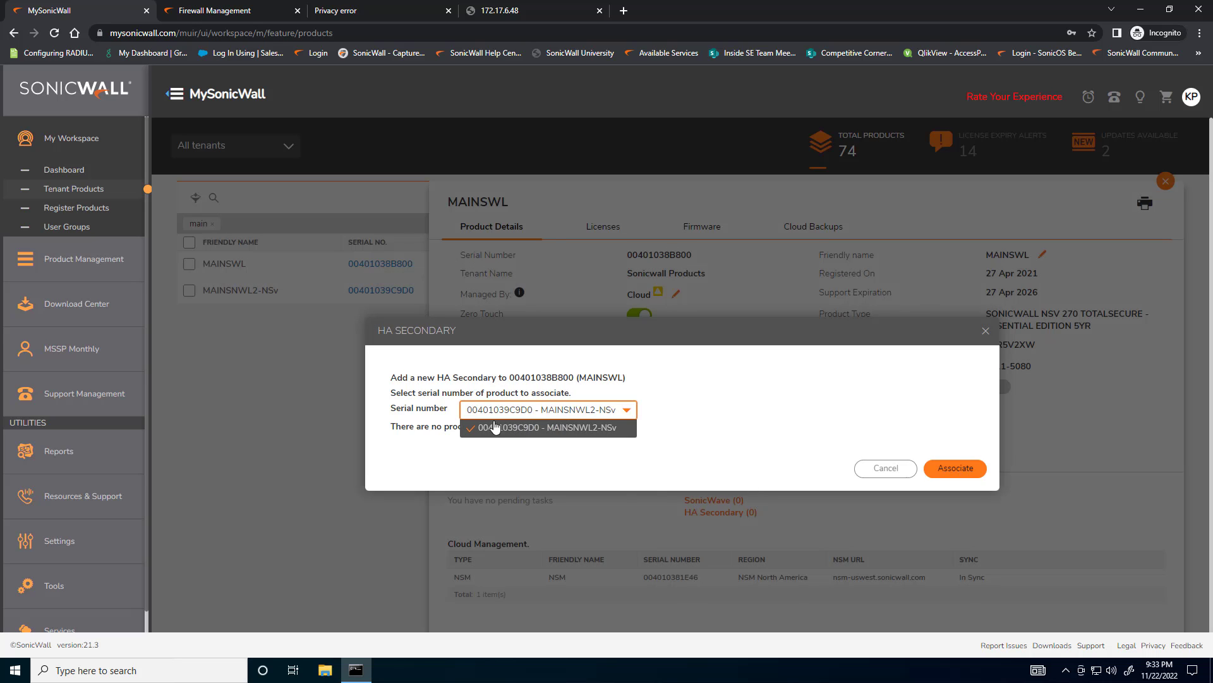
pyautogui.click(515, 425)
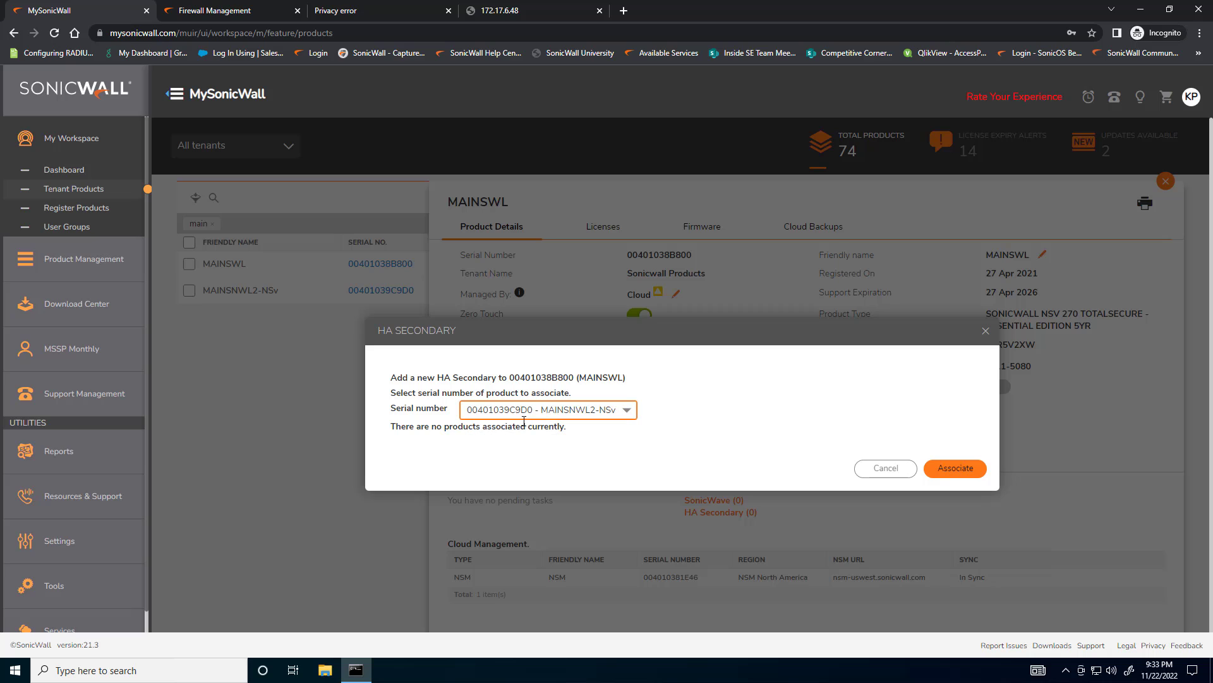
pyautogui.click(543, 412)
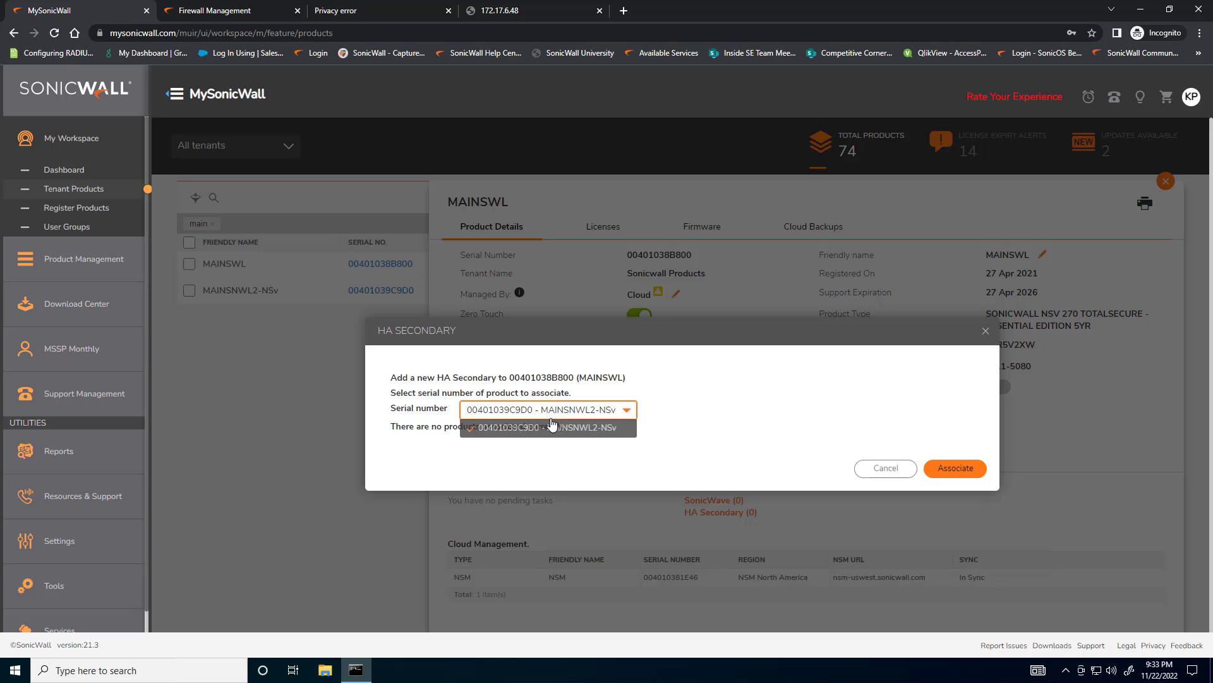
pyautogui.click(550, 428)
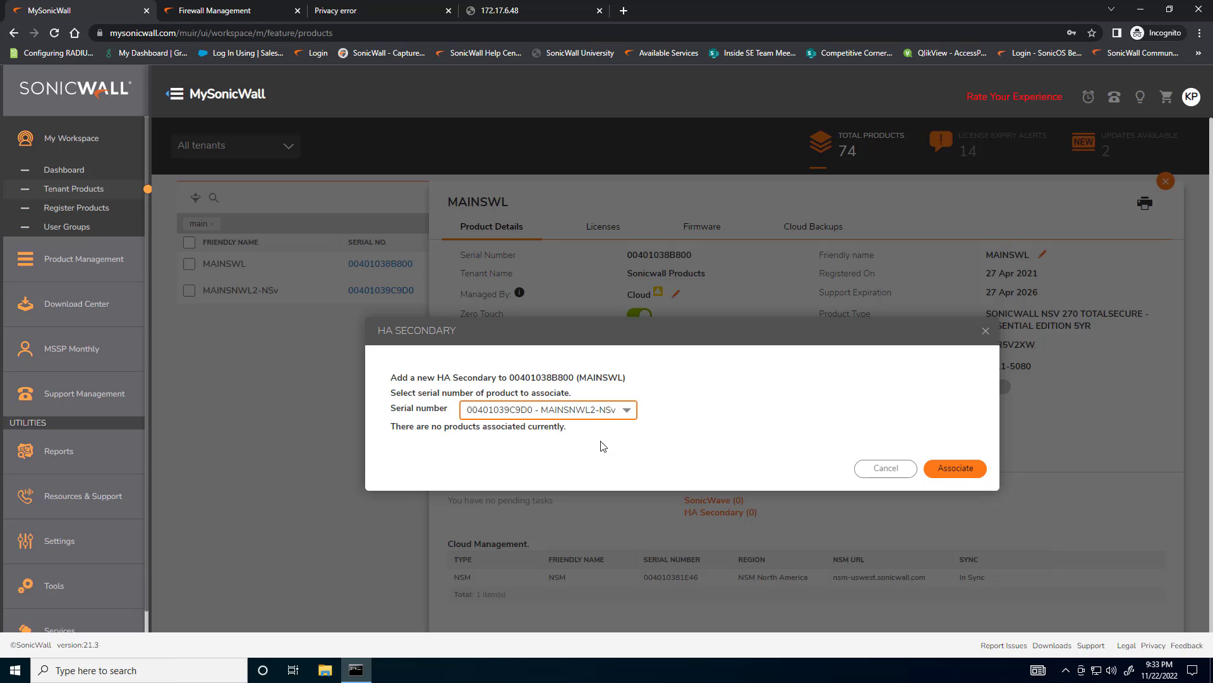
pyautogui.click(957, 469)
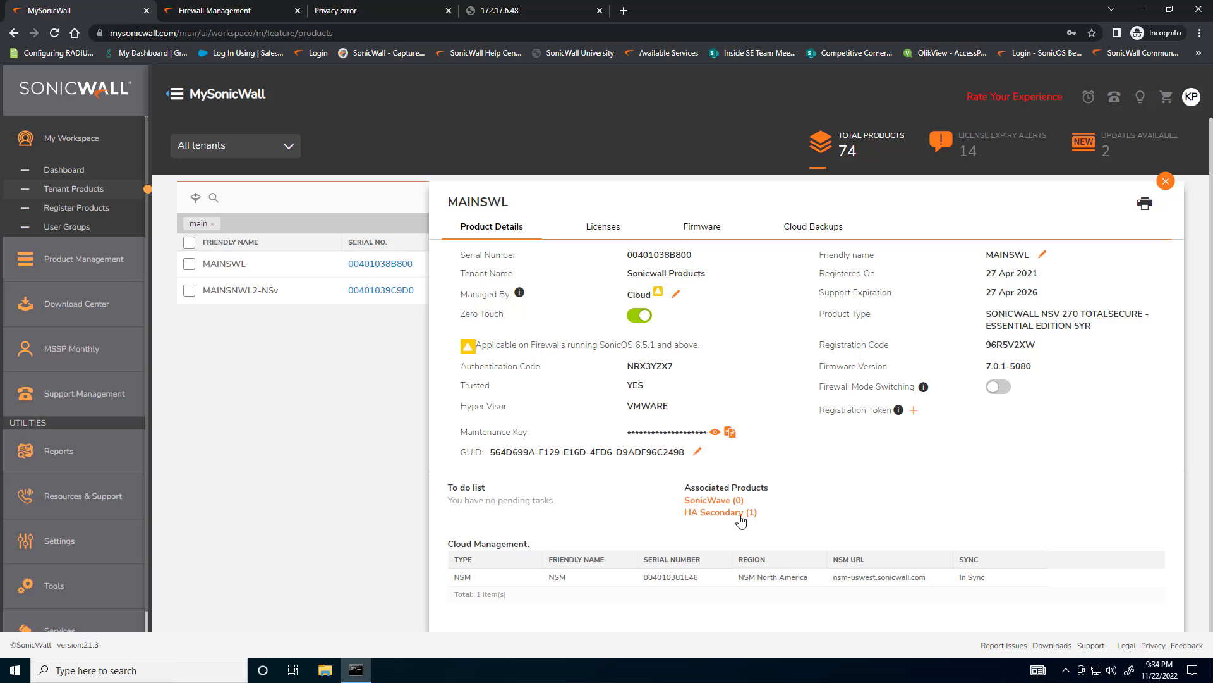
pyautogui.click(1166, 182)
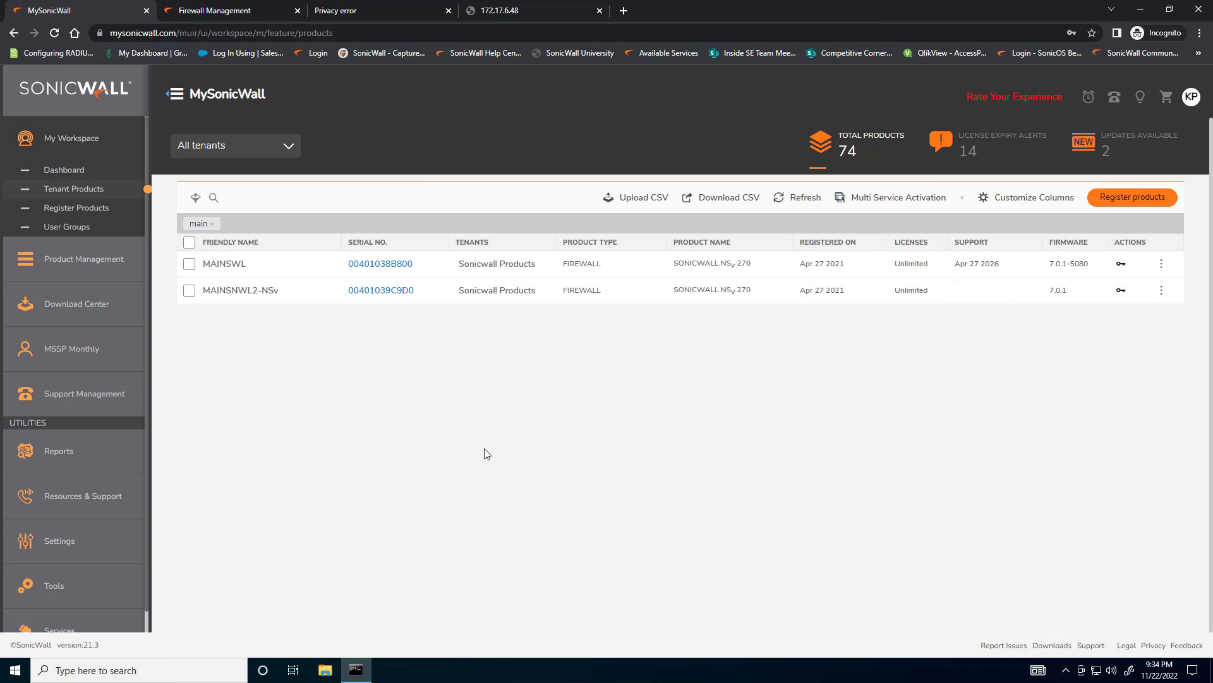
# Refresh the product list and check MAINSNWL2-NSv's support date and its license statuses and expiry dates
pyautogui.click(779, 198)
pyautogui.moveTo(954, 290); pyautogui.dragTo(999, 295)
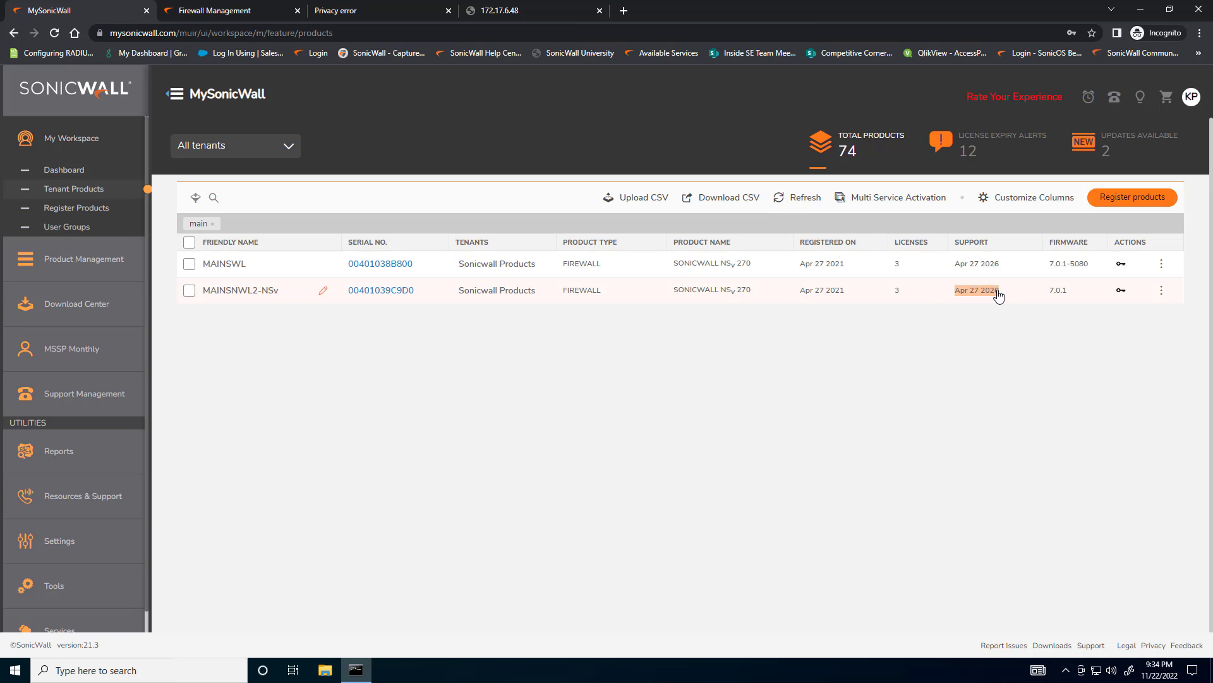
pyautogui.click(381, 291)
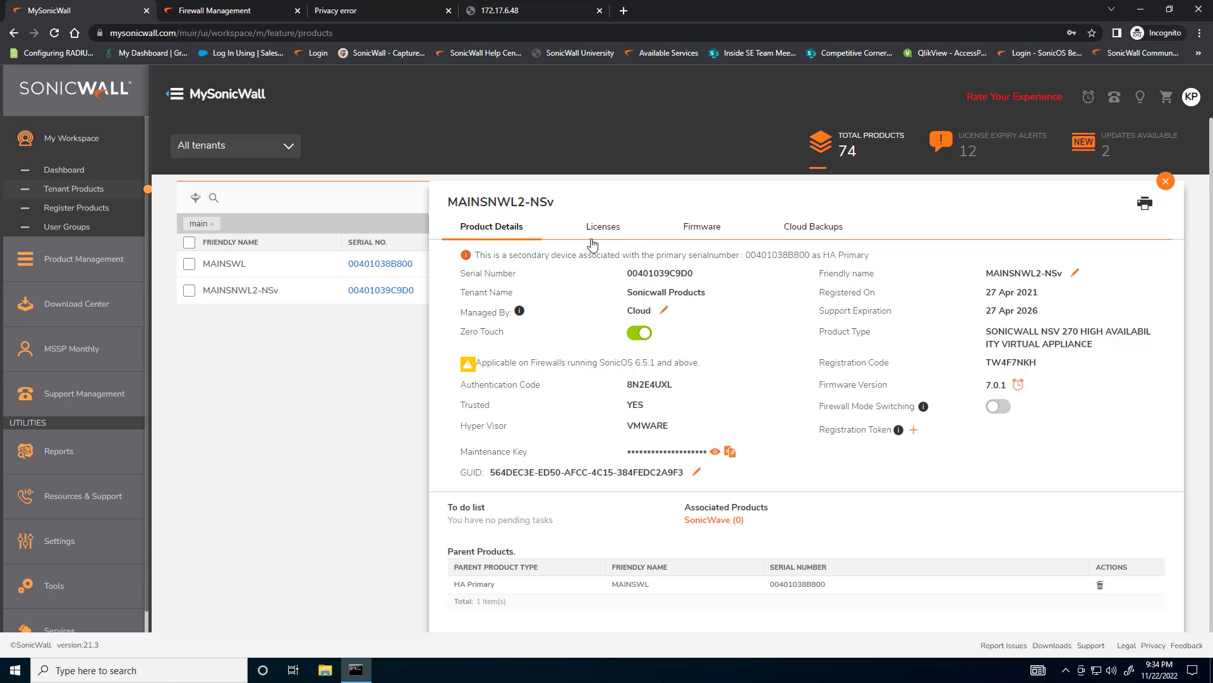
pyautogui.click(592, 244)
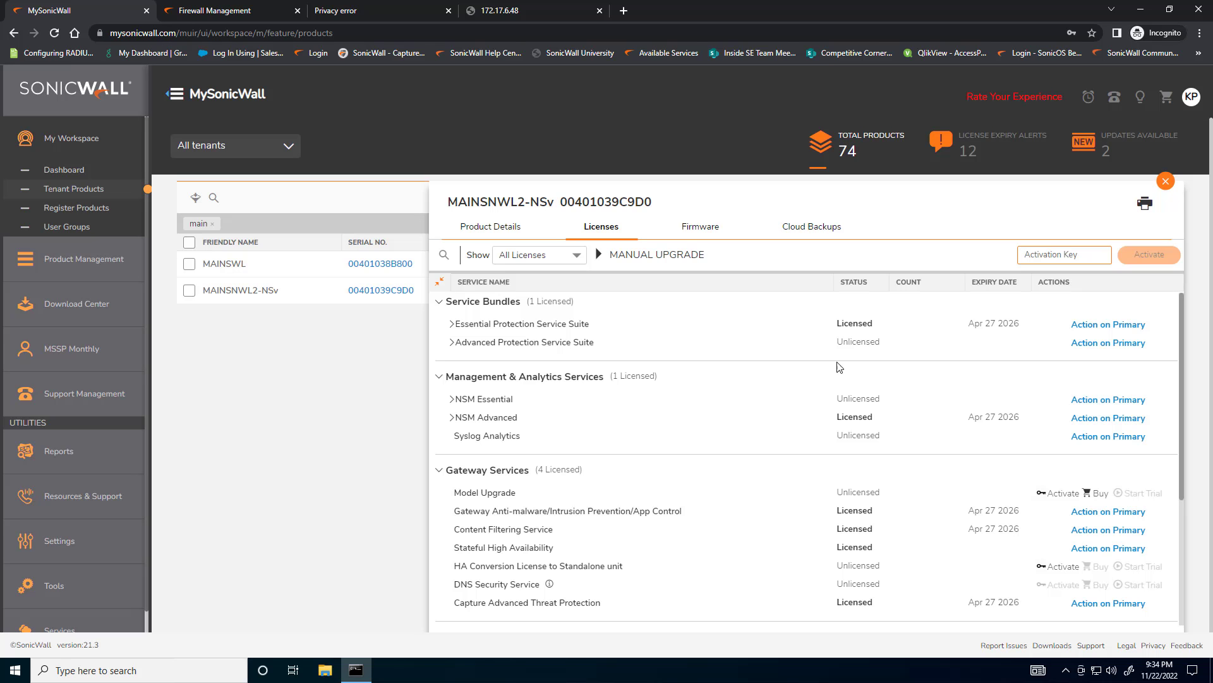
pyautogui.moveTo(969, 323); pyautogui.dragTo(1020, 324)
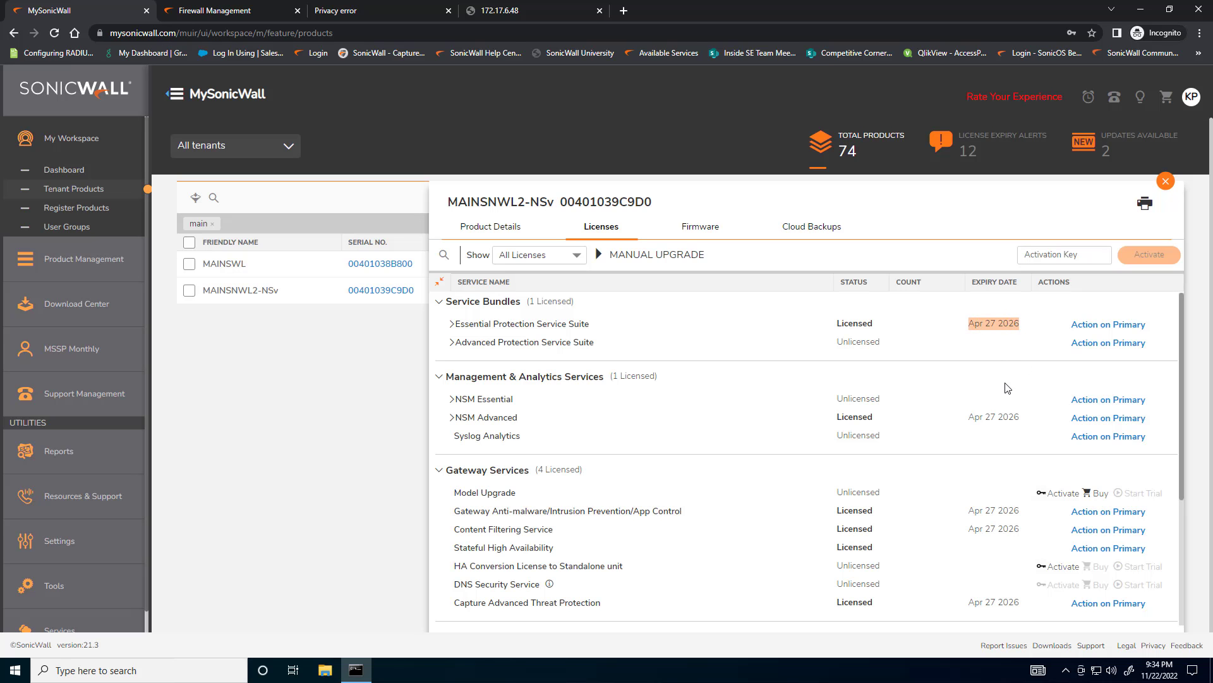
pyautogui.moveTo(968, 417); pyautogui.dragTo(1022, 419)
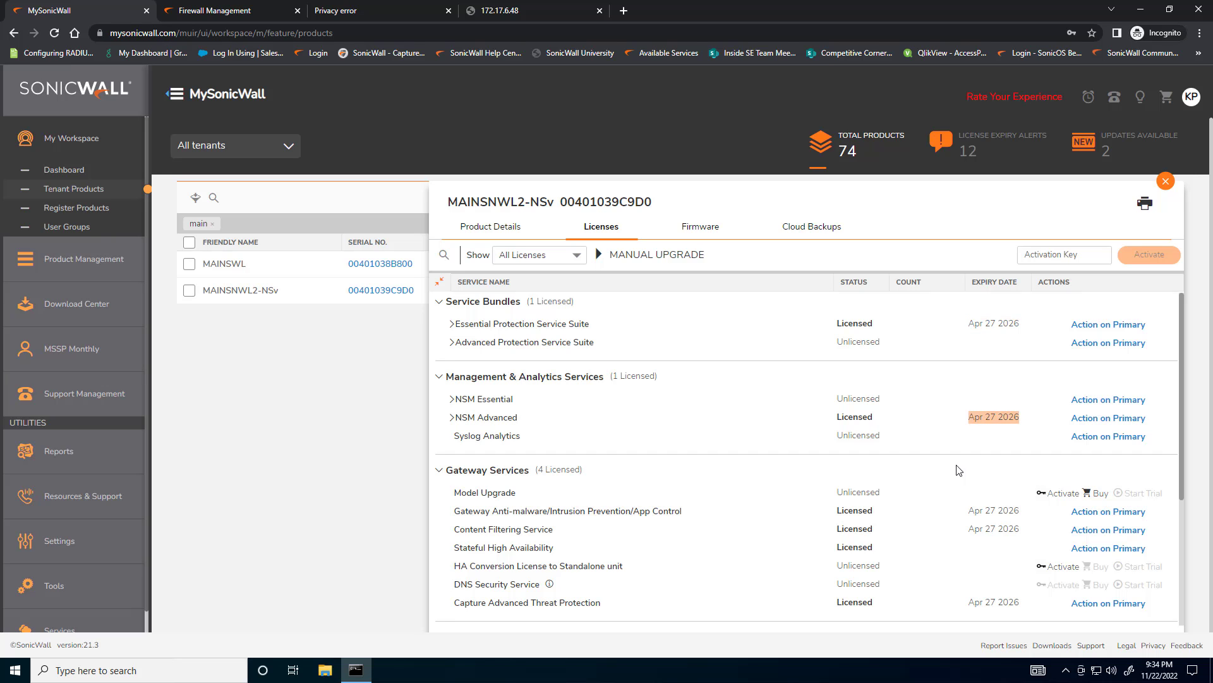
pyautogui.scroll(-3, 957, 470)
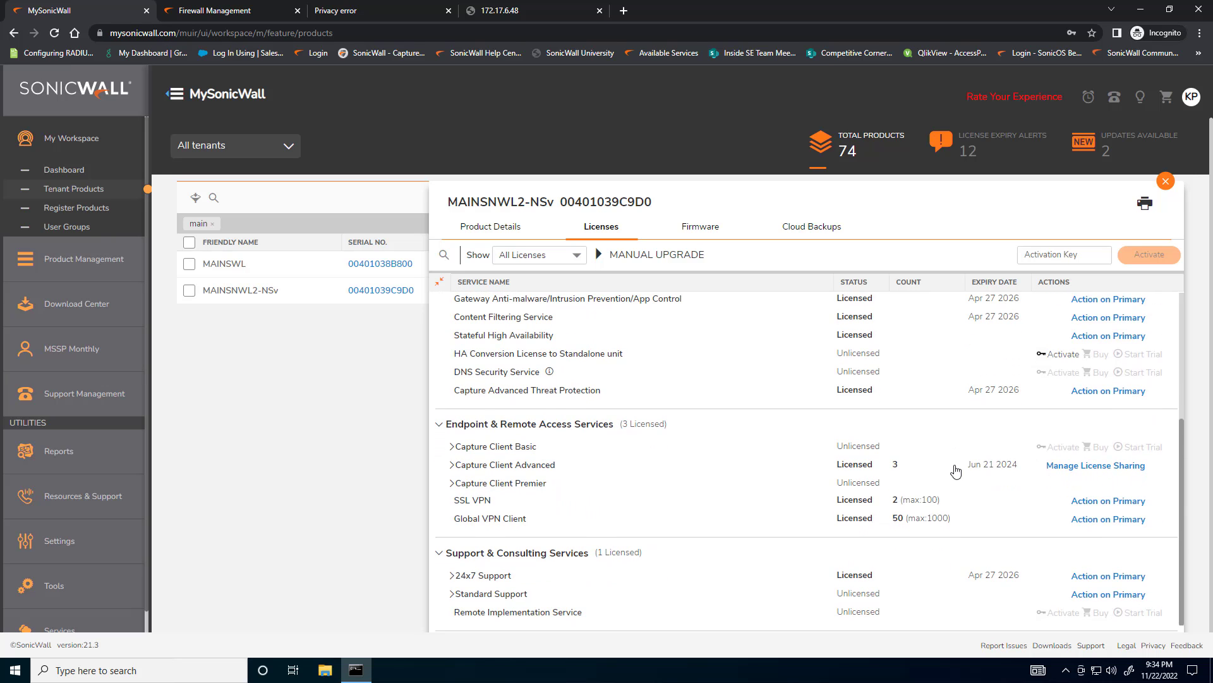
pyautogui.scroll(3, 956, 470)
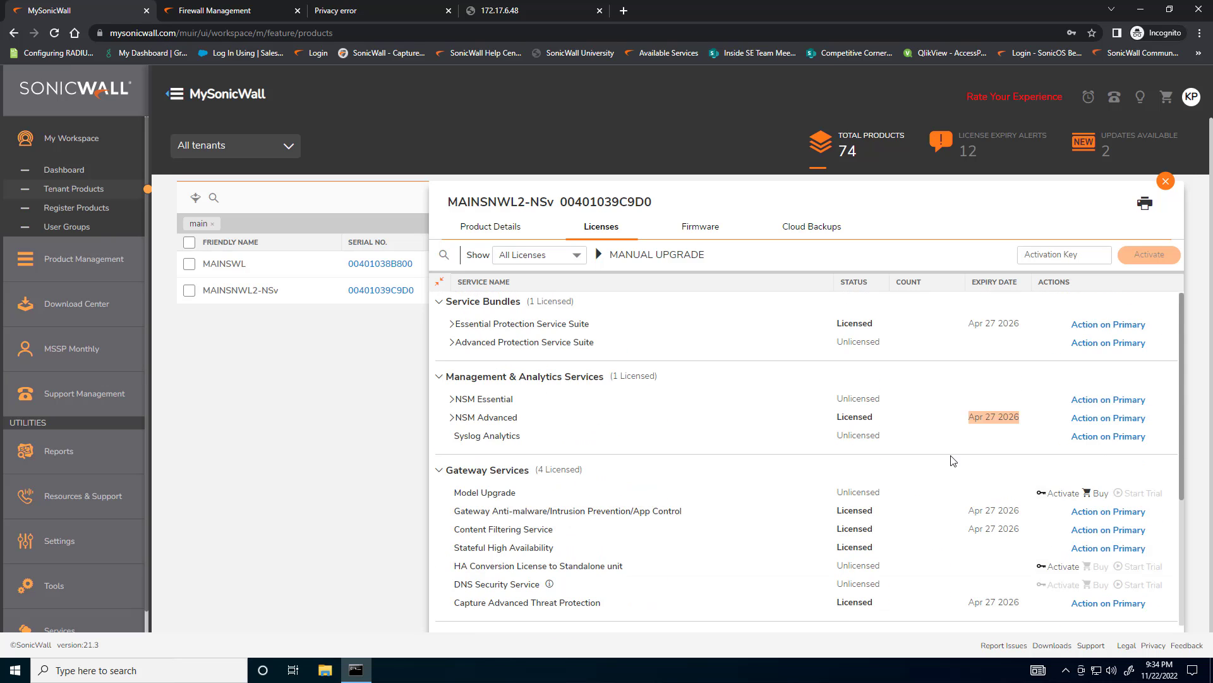
pyautogui.click(1166, 182)
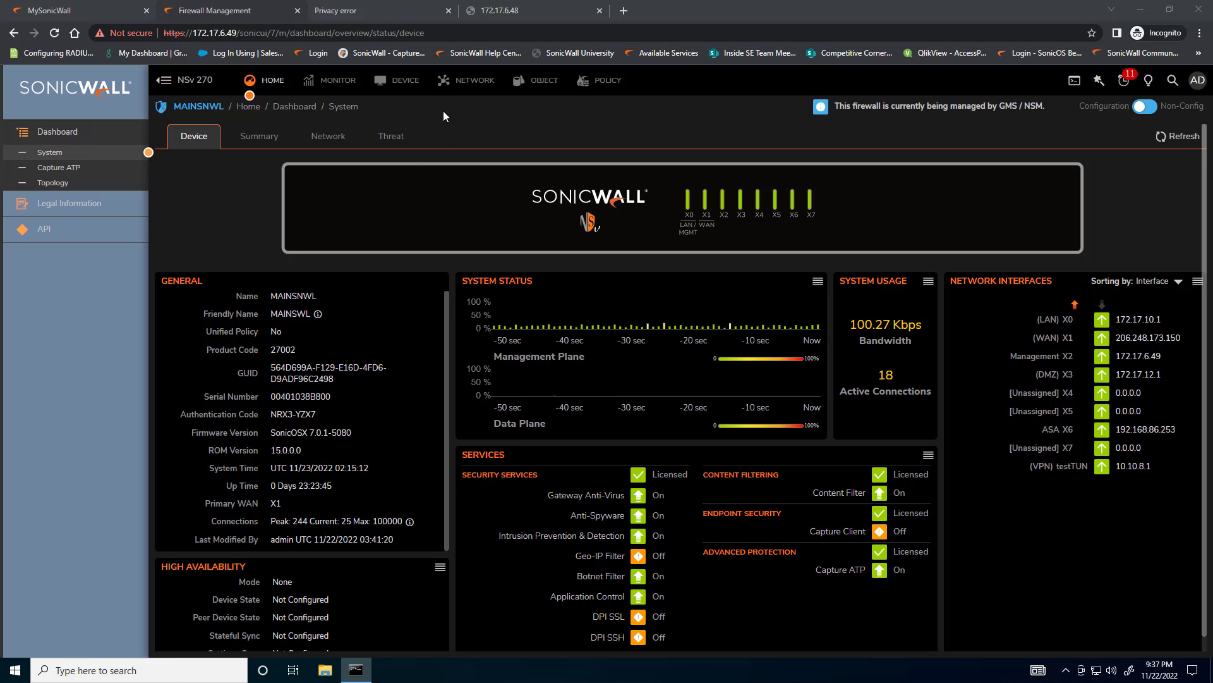
# Switch to the MAINSNWL firewall's device settings and check its High Availability status and licenses
pyautogui.click(401, 81)
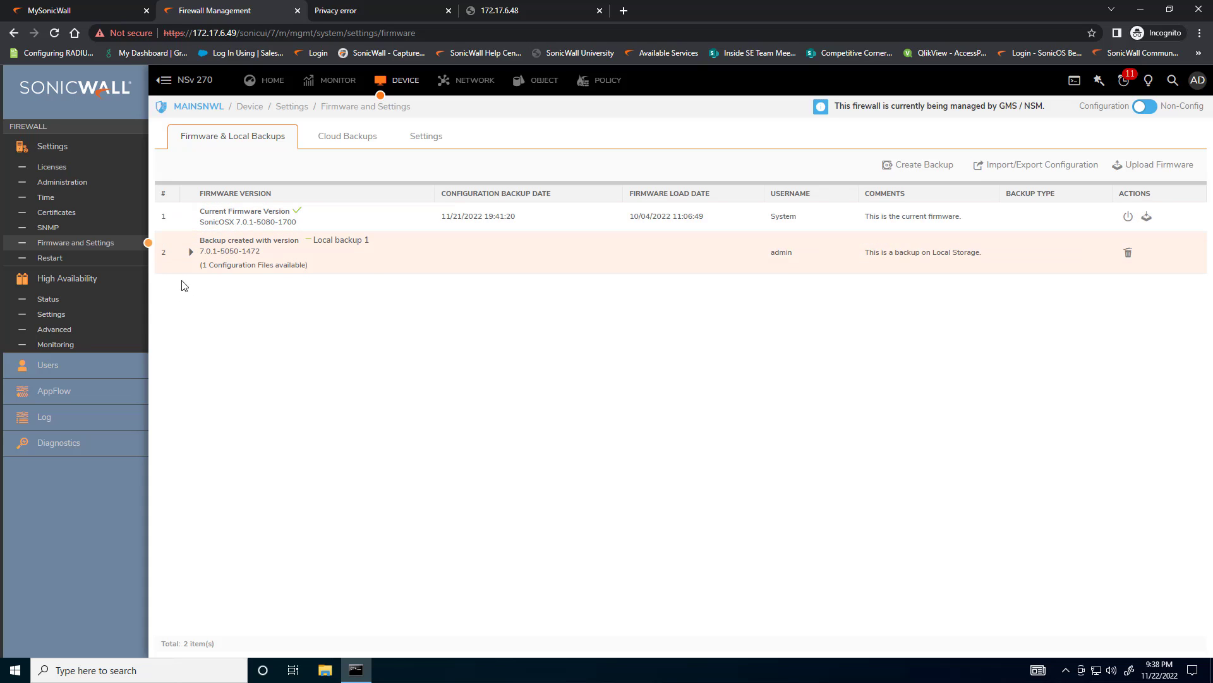
pyautogui.click(49, 300)
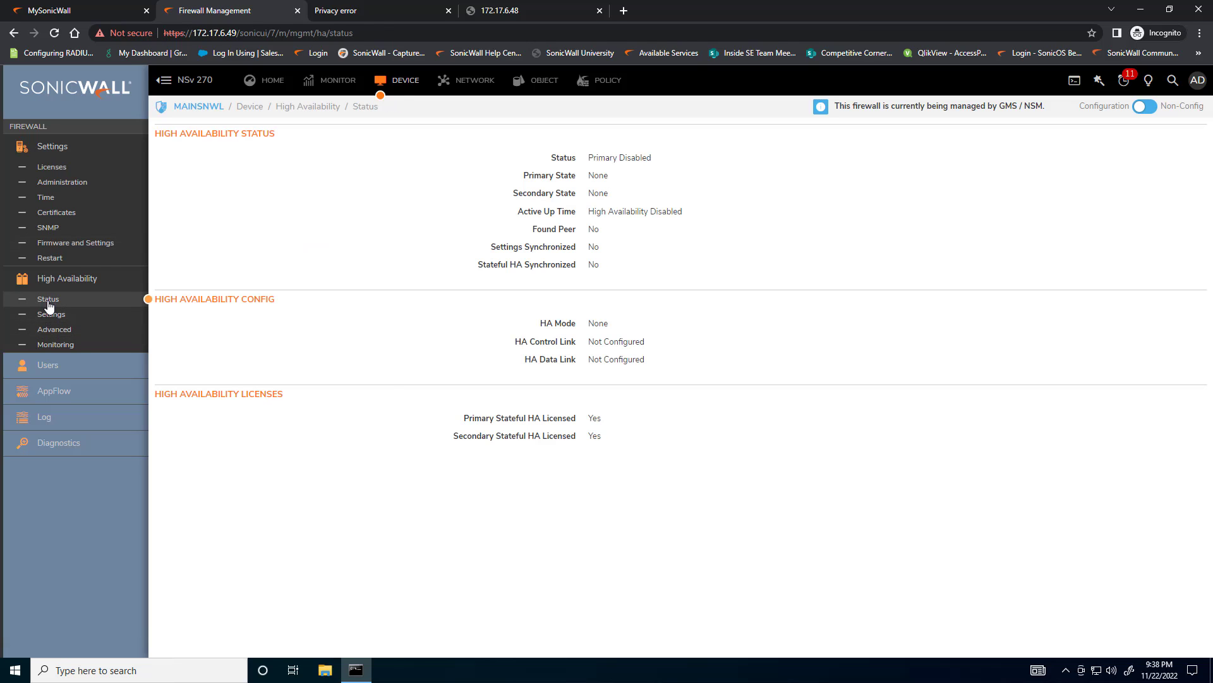
# Review the primary and secondary HA states, then set the High Availability mode to Active / Standby
pyautogui.moveTo(587, 158); pyautogui.dragTo(655, 164)
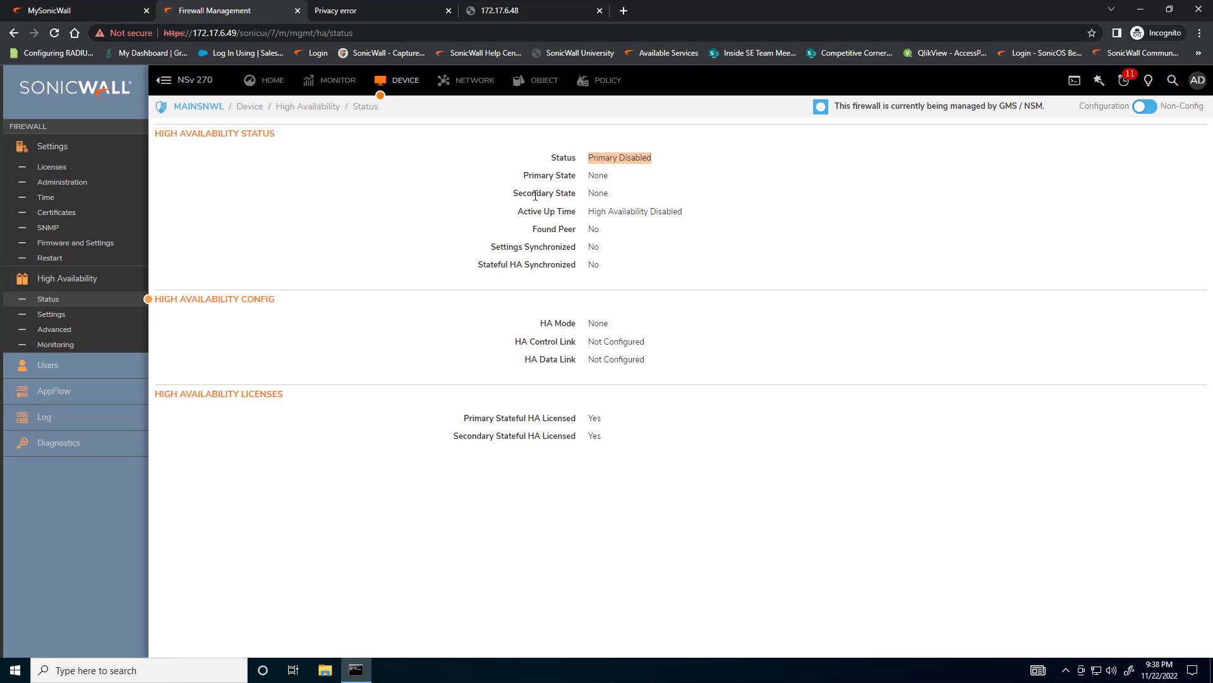
pyautogui.moveTo(554, 176); pyautogui.dragTo(608, 196)
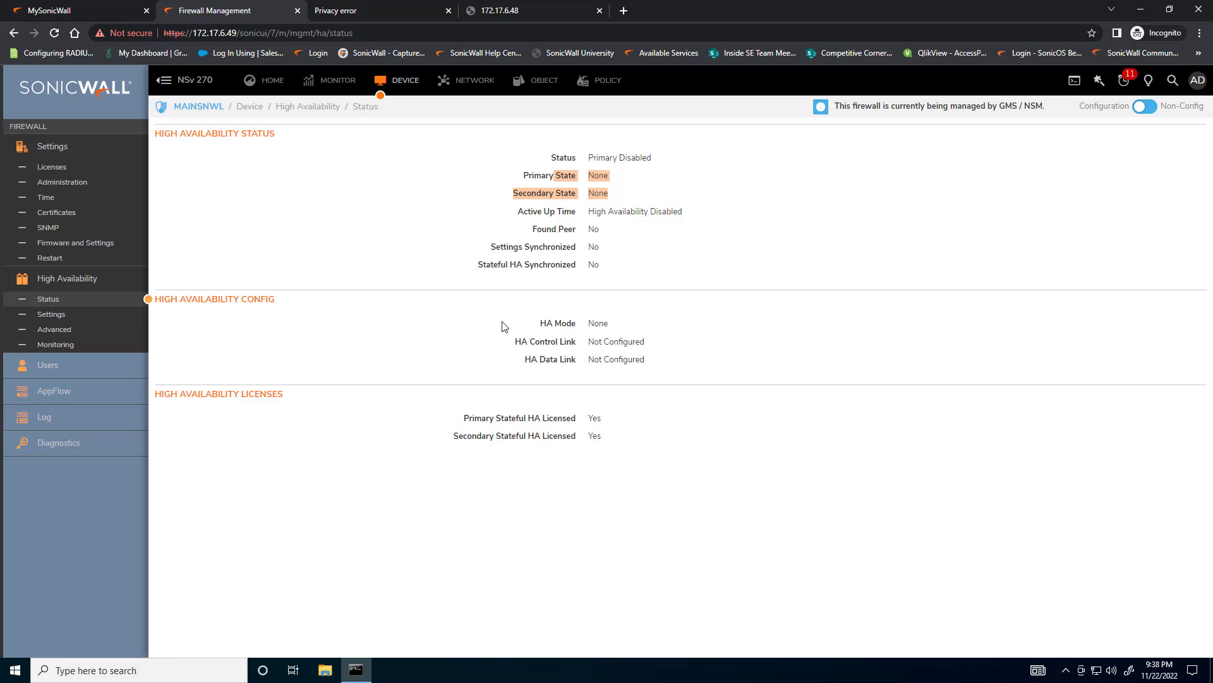
pyautogui.click(60, 315)
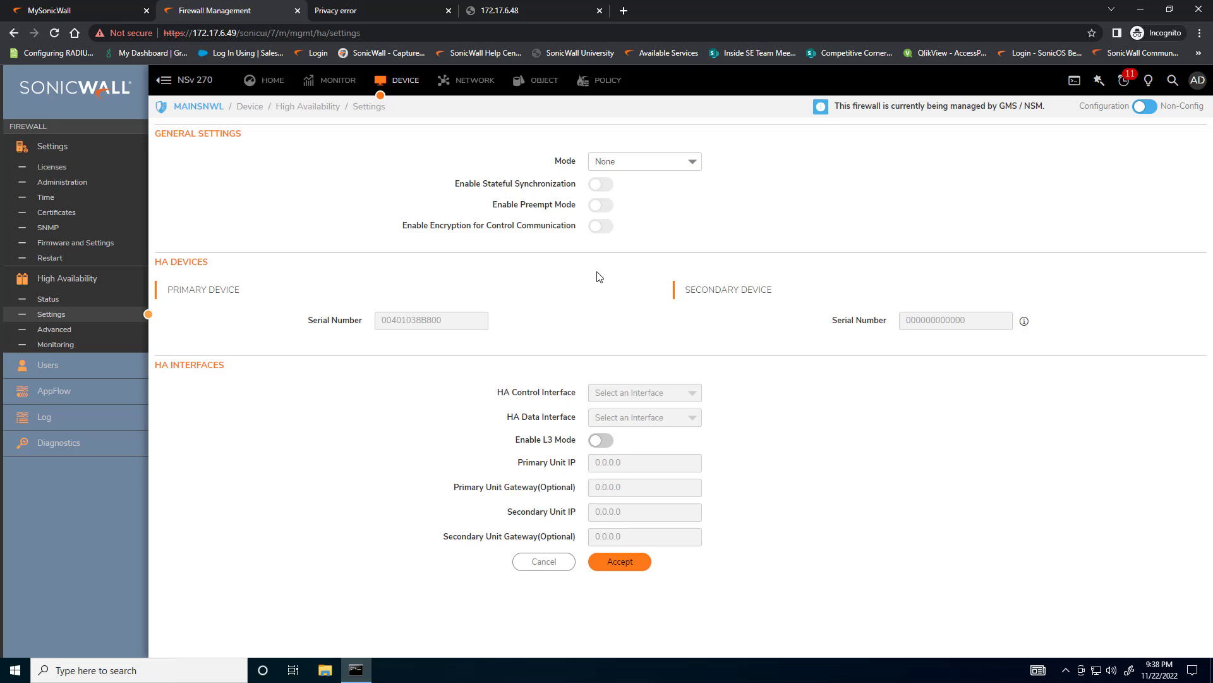
pyautogui.click(688, 166)
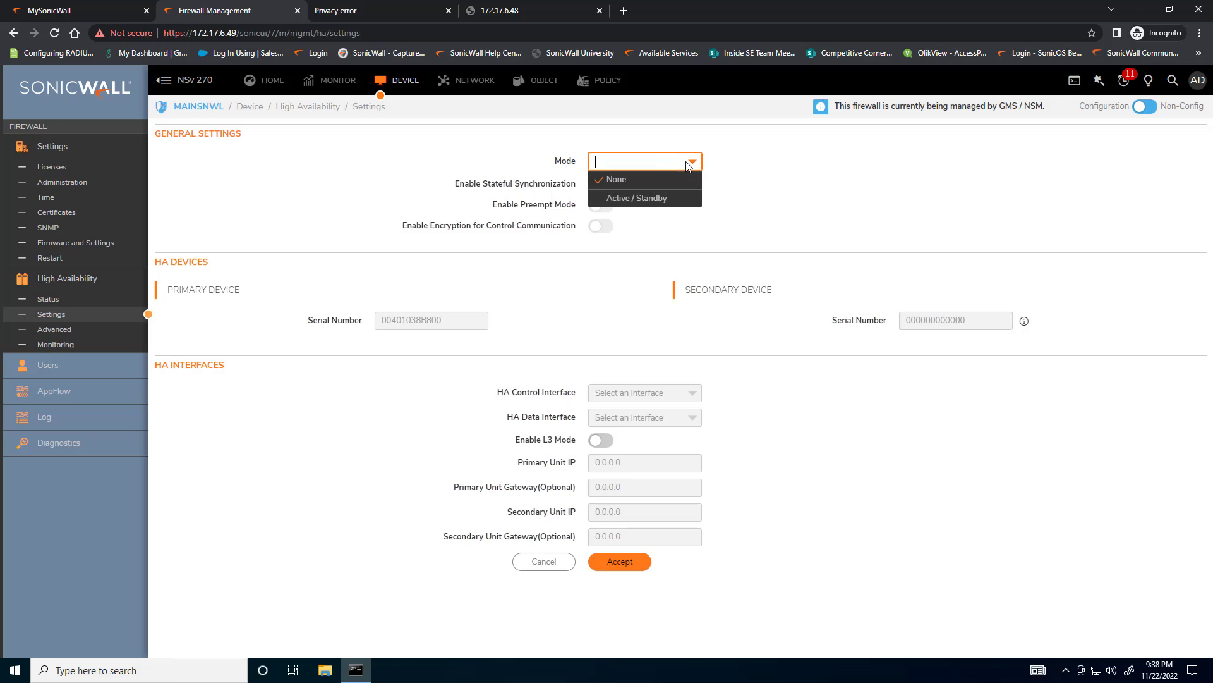
pyautogui.click(636, 200)
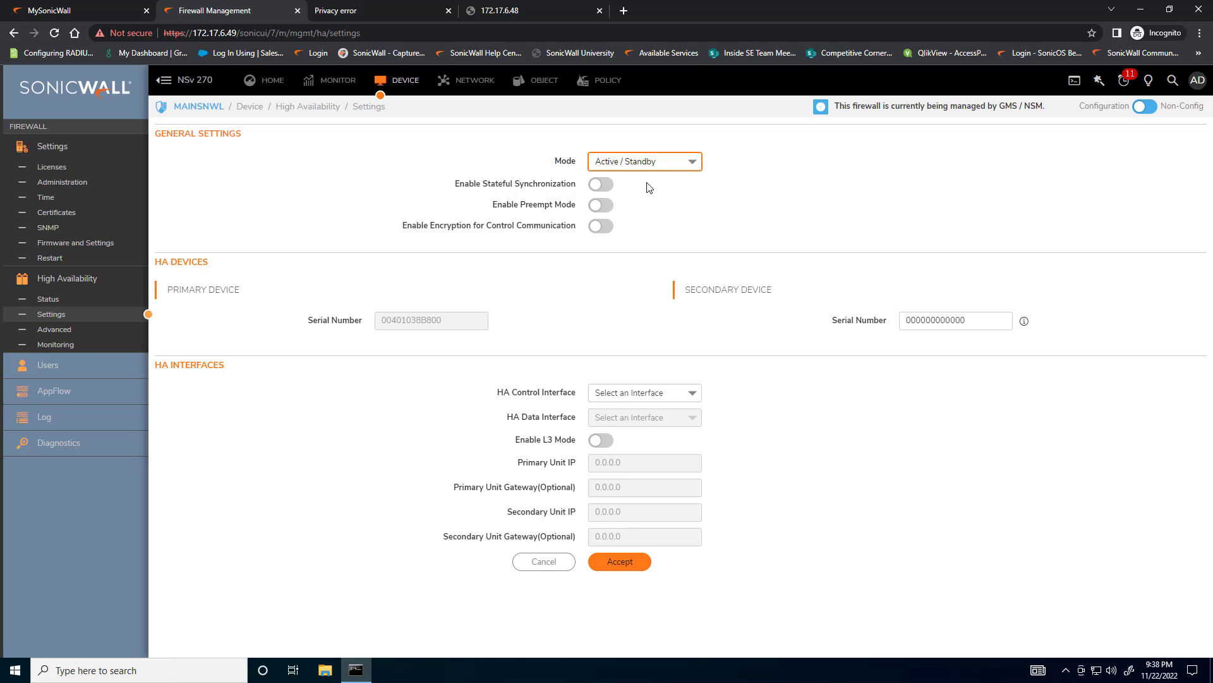
# Enable stateful synchronization, acknowledge its recommended-interval notice, and review the preempt mode and control communication encryption options
pyautogui.moveTo(478, 185); pyautogui.dragTo(558, 186)
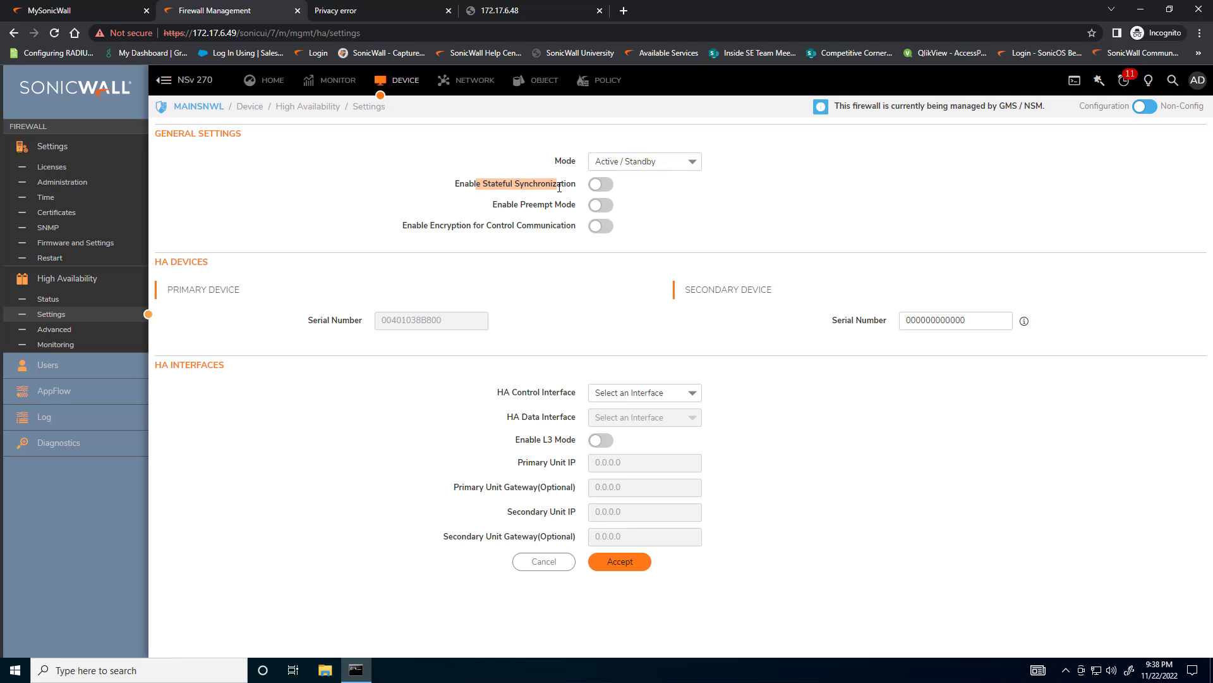
pyautogui.click(598, 189)
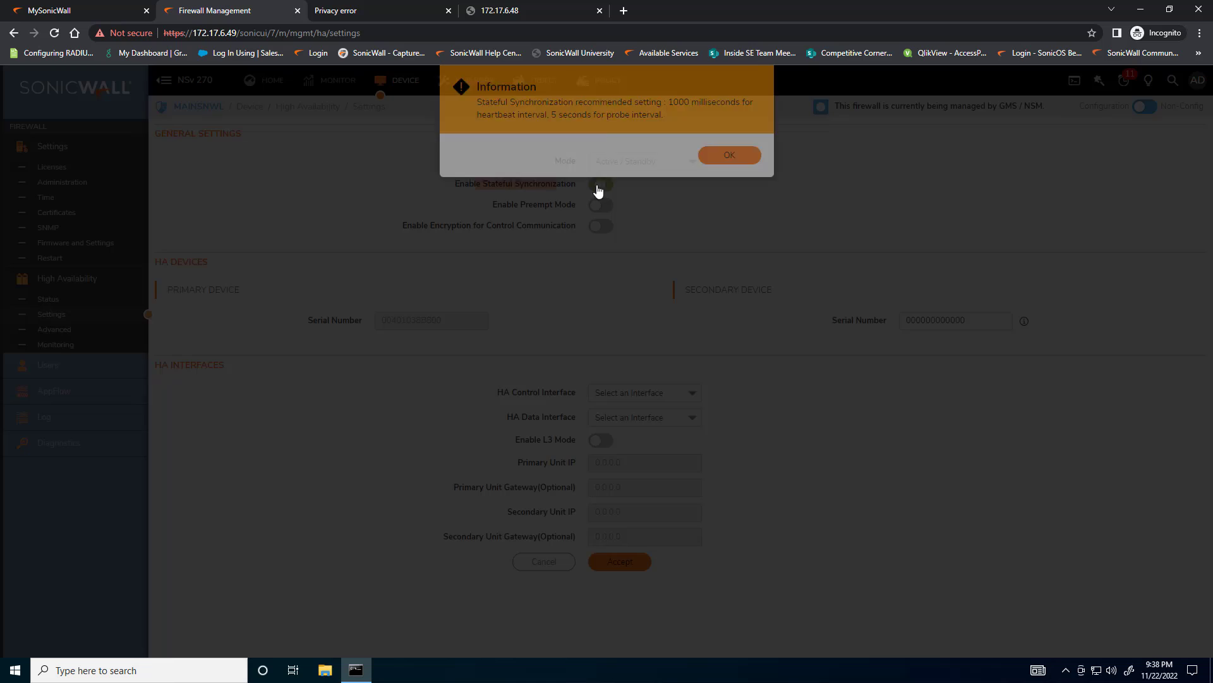
pyautogui.click(730, 156)
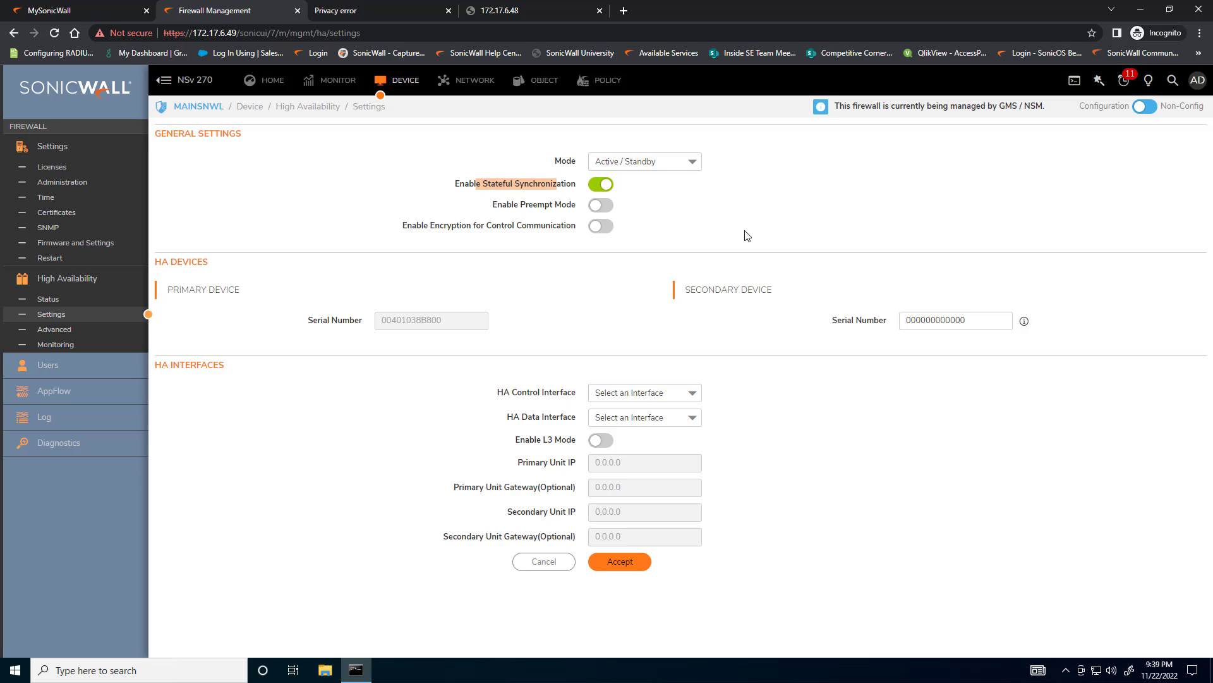
pyautogui.click(553, 185)
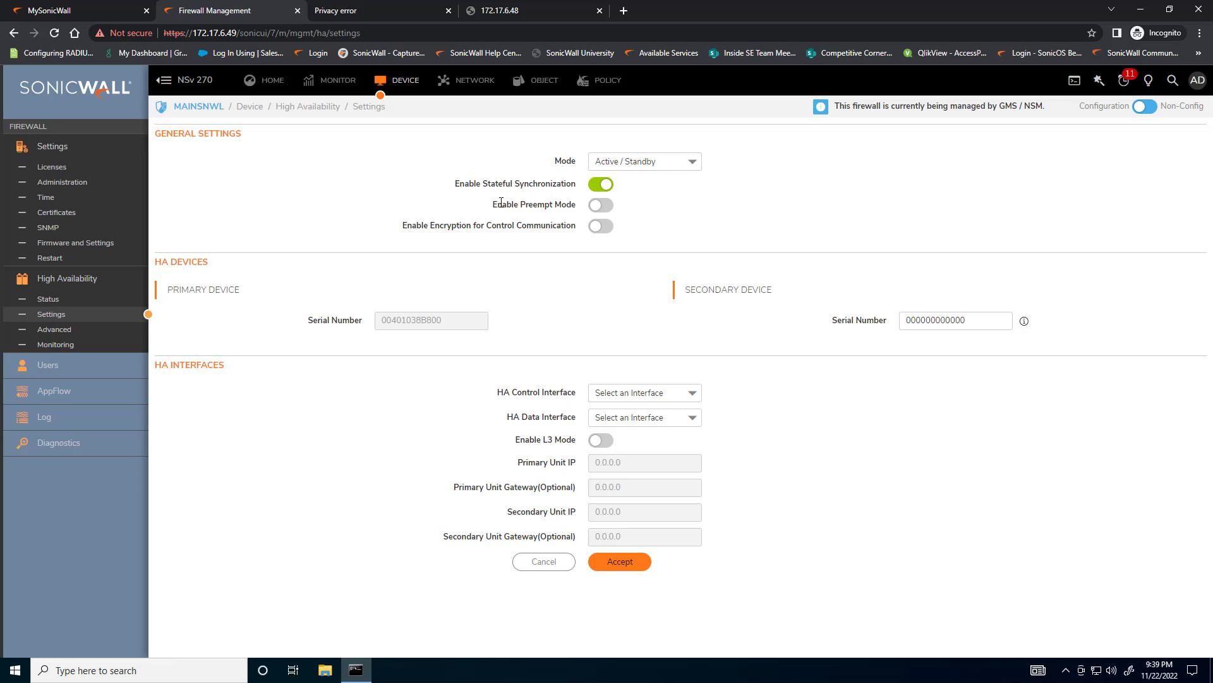
pyautogui.moveTo(493, 204); pyautogui.dragTo(574, 207)
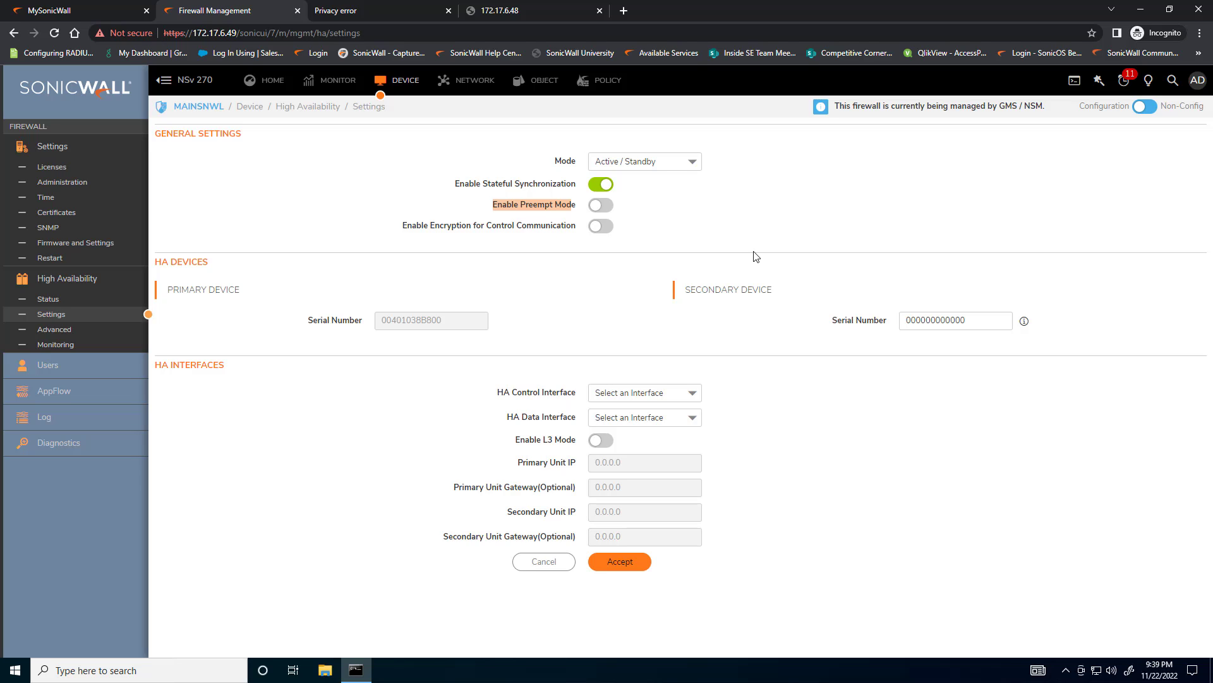
pyautogui.click(634, 202)
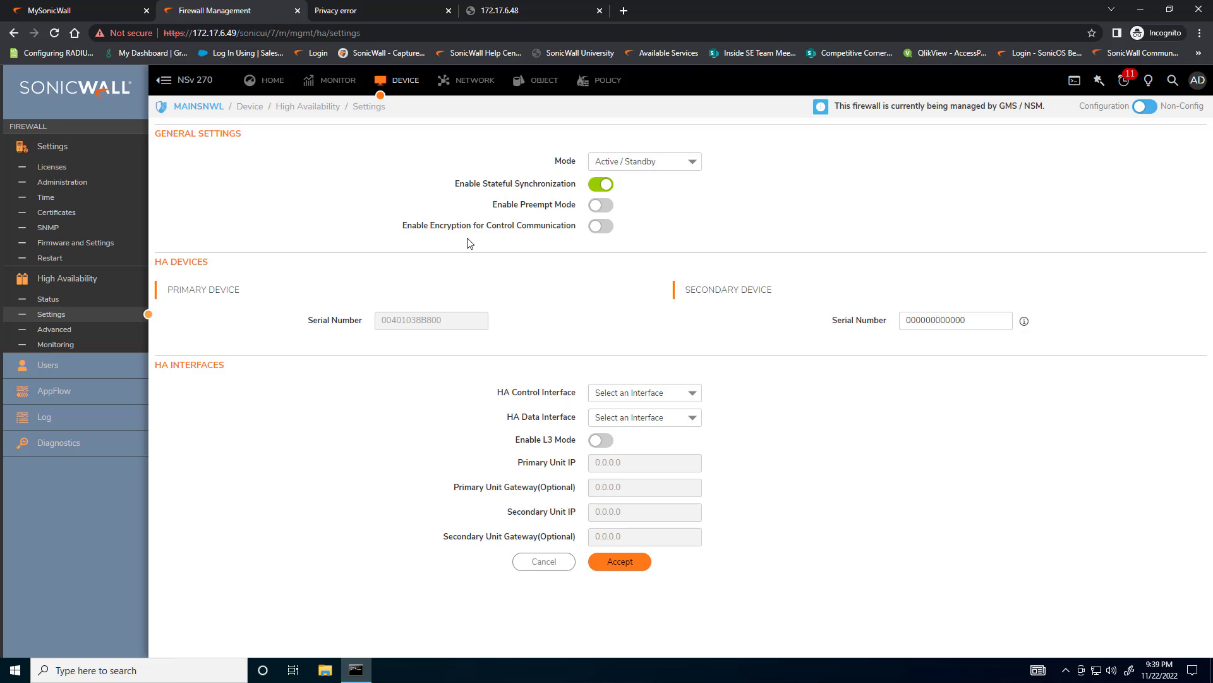
pyautogui.moveTo(401, 226); pyautogui.dragTo(580, 236)
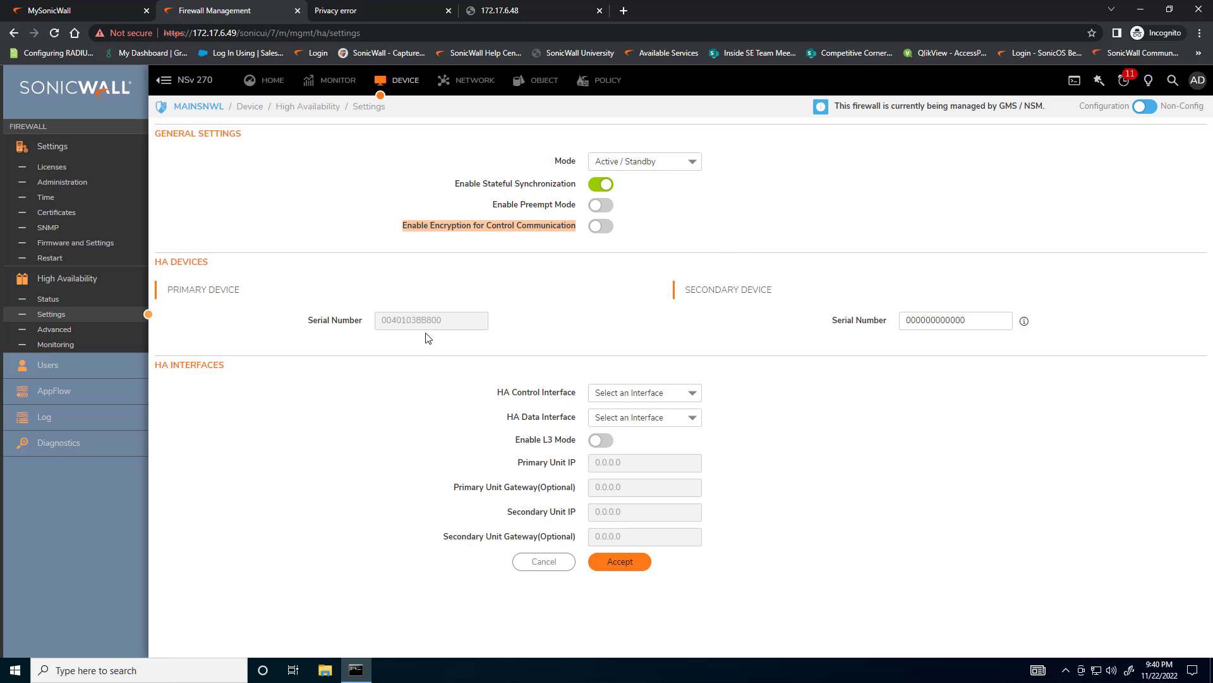
# Copy MAINSNWL2-NSv's serial number from the MySonicWall product list and enter it as the secondary HA device's serial number
pyautogui.click(376, 320)
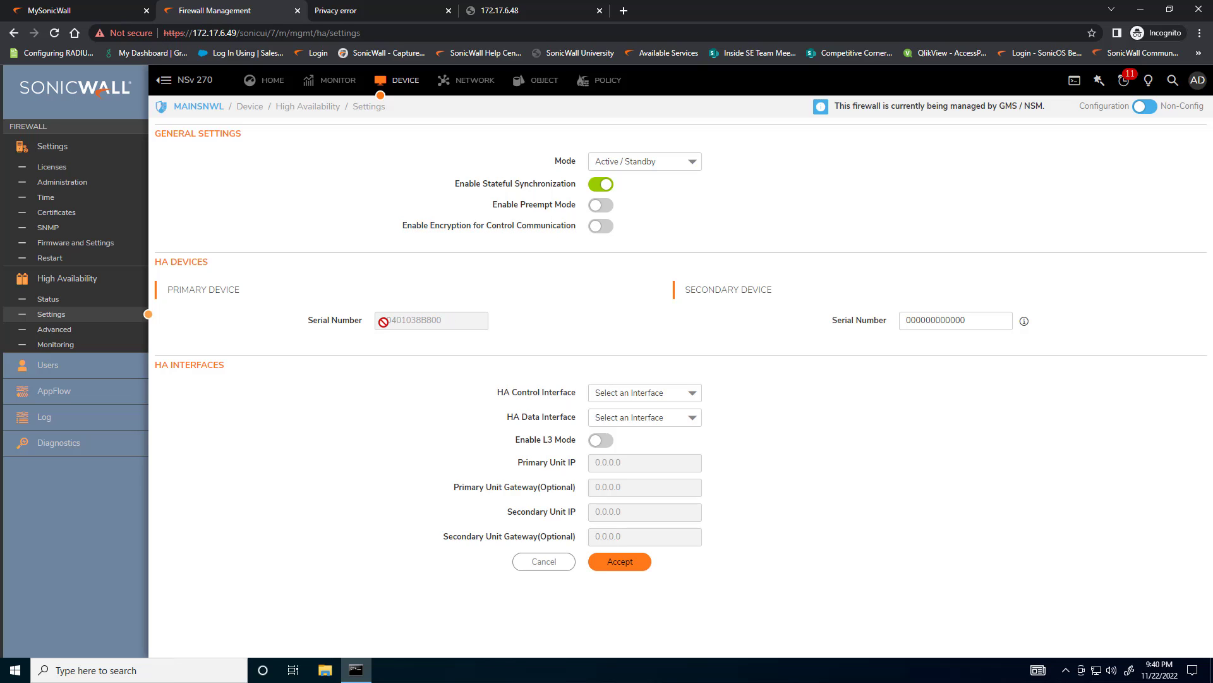
pyautogui.click(947, 318)
pyautogui.doubleClick(967, 318)
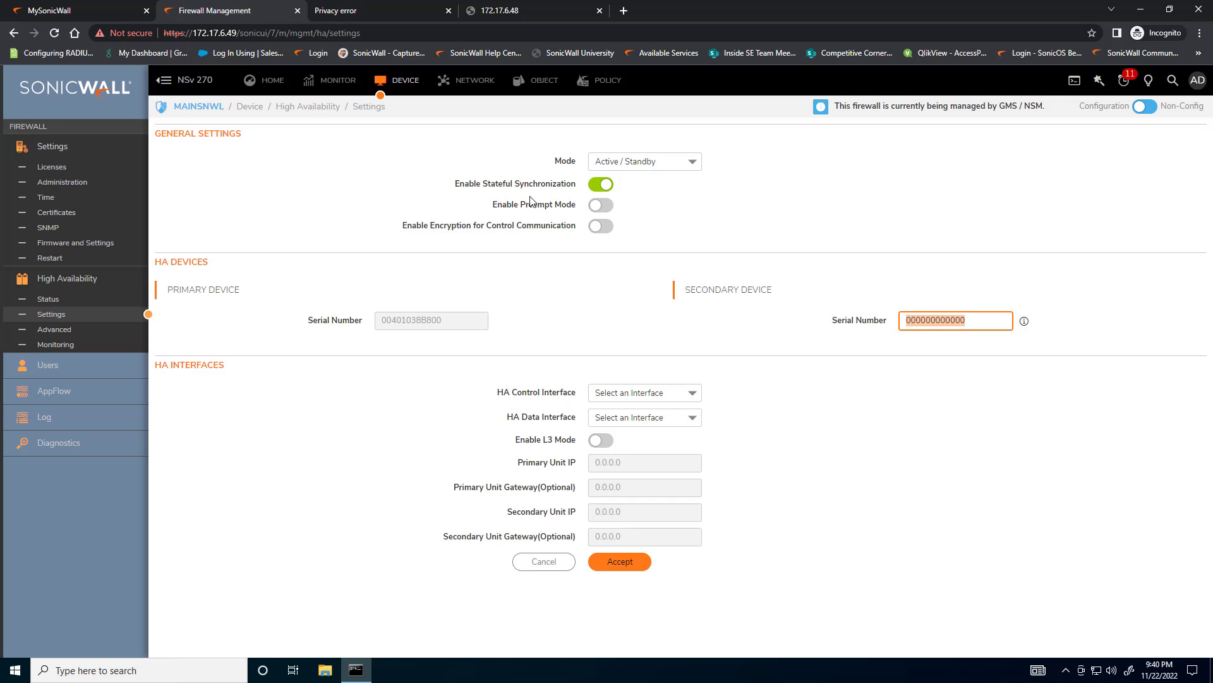
pyautogui.click(63, 14)
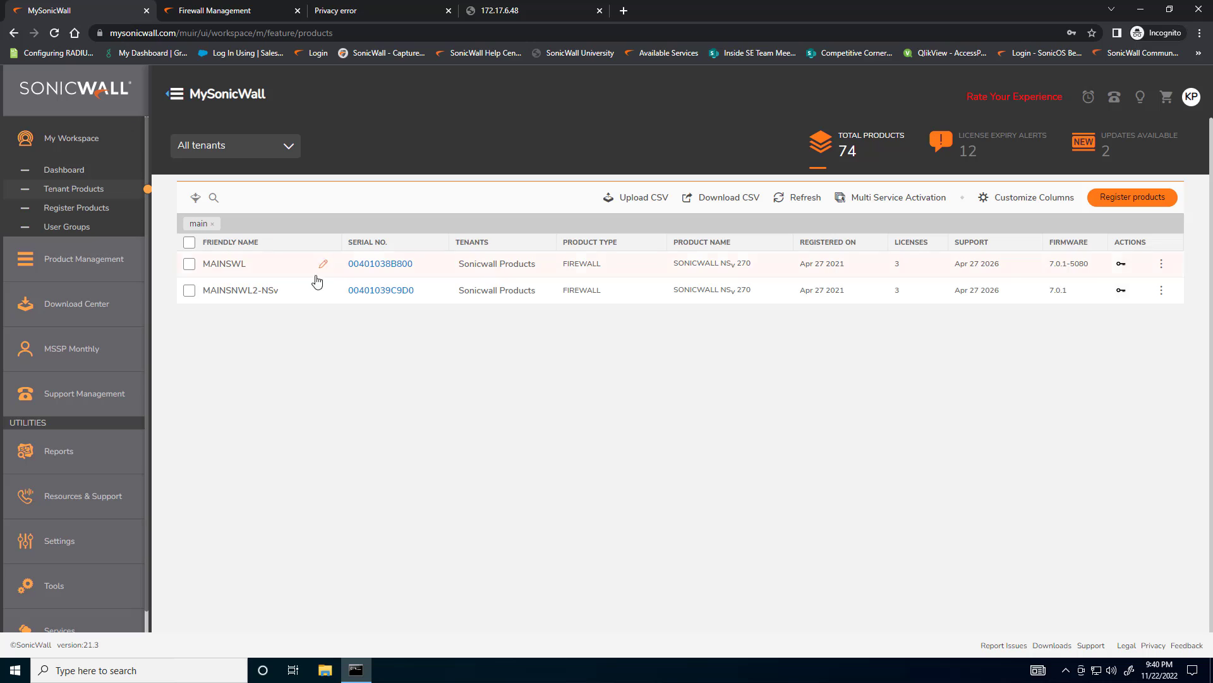
pyautogui.moveTo(424, 290); pyautogui.dragTo(349, 296)
pyautogui.hotkey('ctrl', 'c')
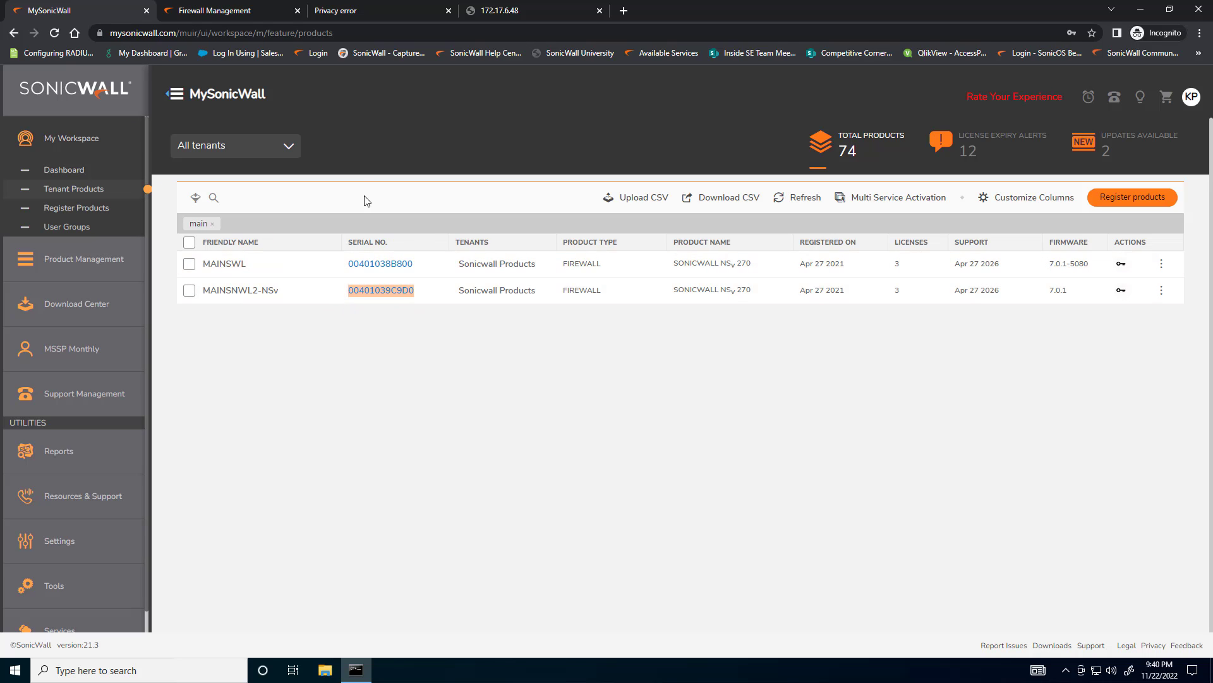
pyautogui.click(233, 10)
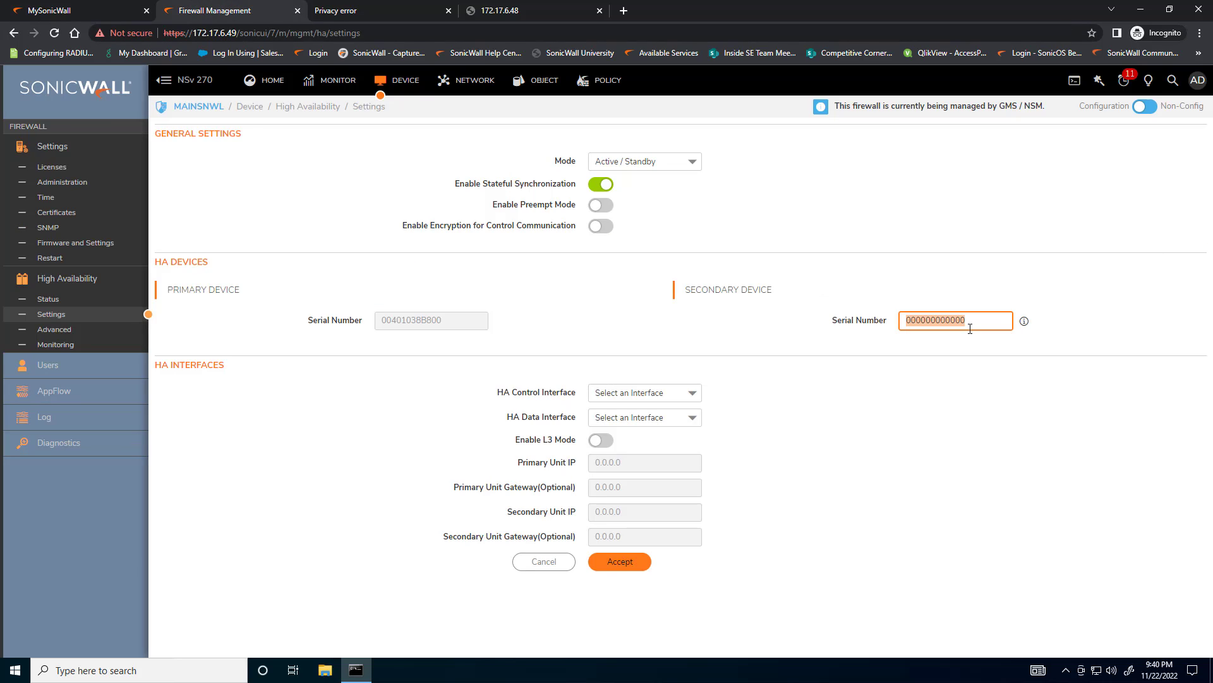
pyautogui.moveTo(973, 322); pyautogui.dragTo(893, 323)
pyautogui.hotkey('ctrl', 'v')
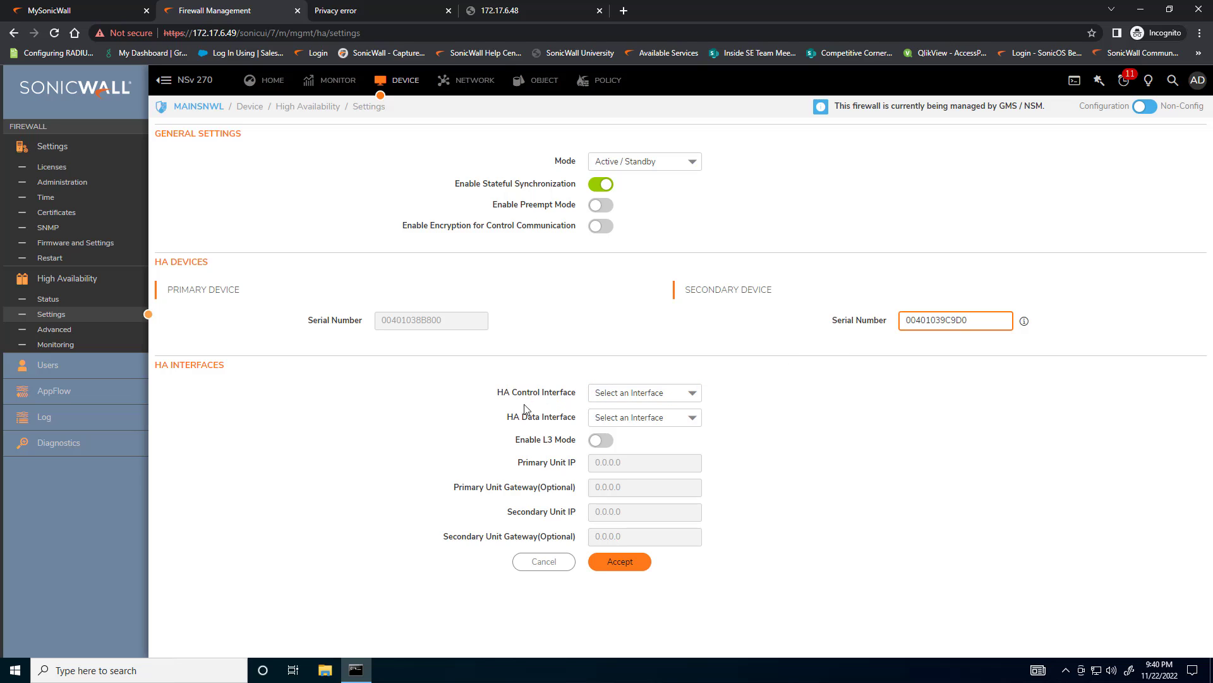
# Assign X4 as both the HA control and HA data interface and apply the High Availability settings
pyautogui.moveTo(509, 392); pyautogui.dragTo(561, 421)
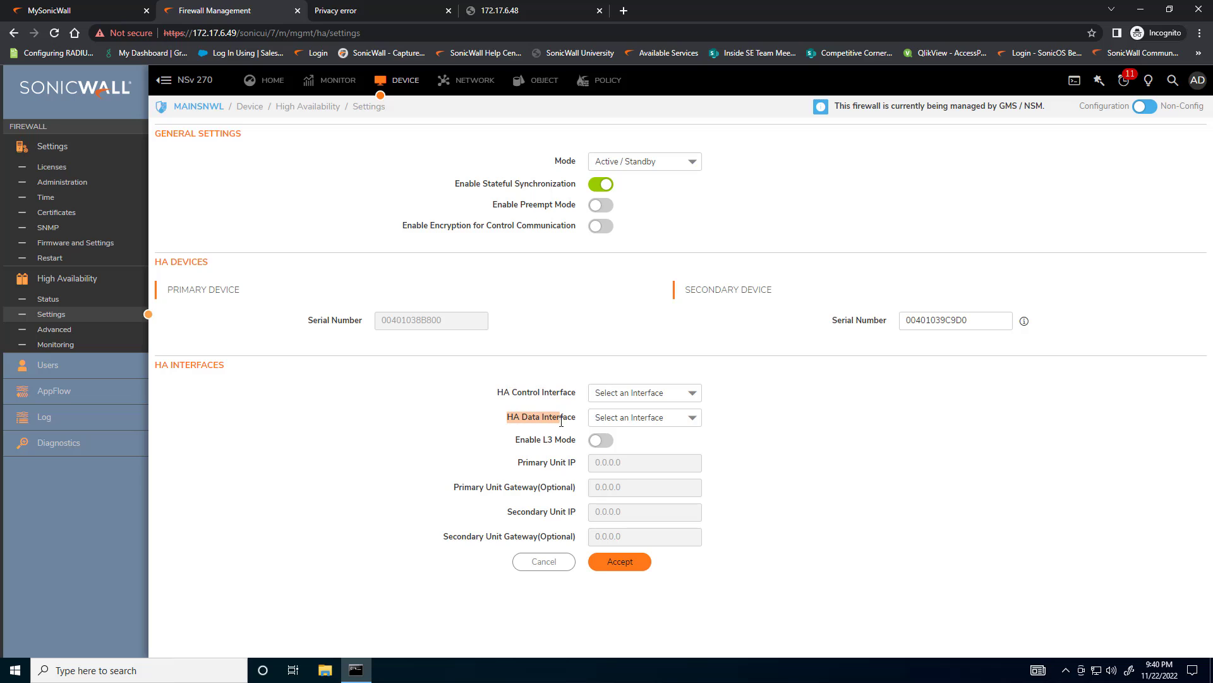
pyautogui.click(648, 393)
pyautogui.write('X4')
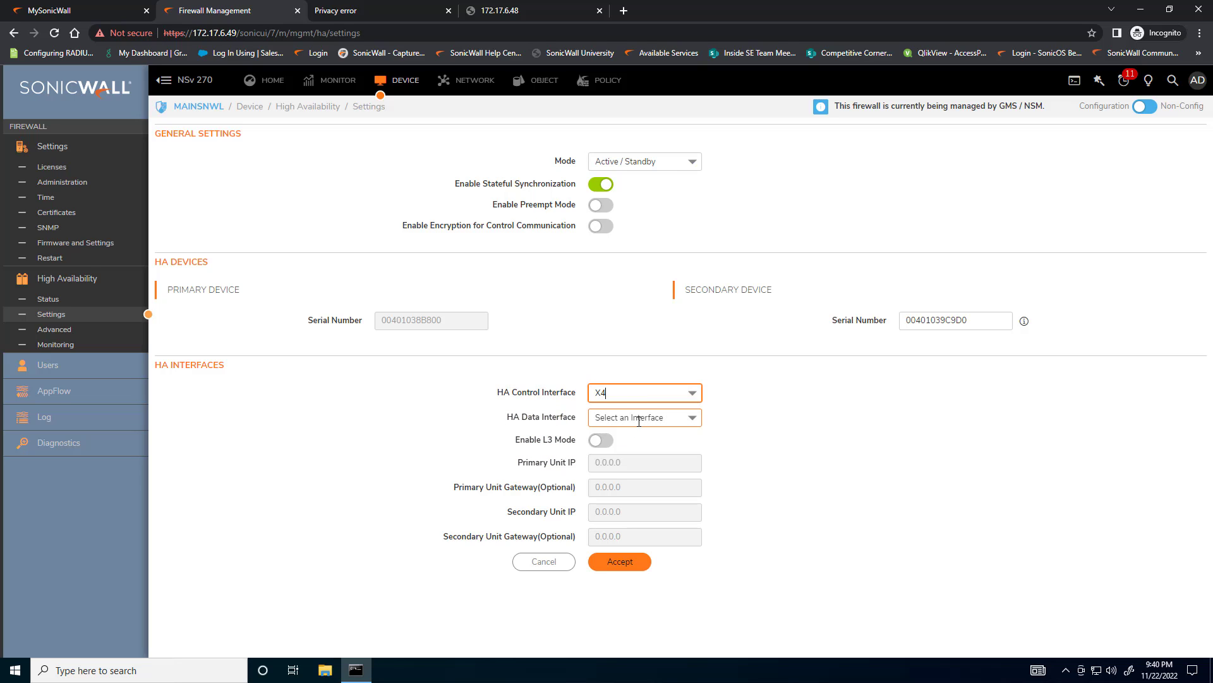
pyautogui.click(641, 417)
pyautogui.click(609, 455)
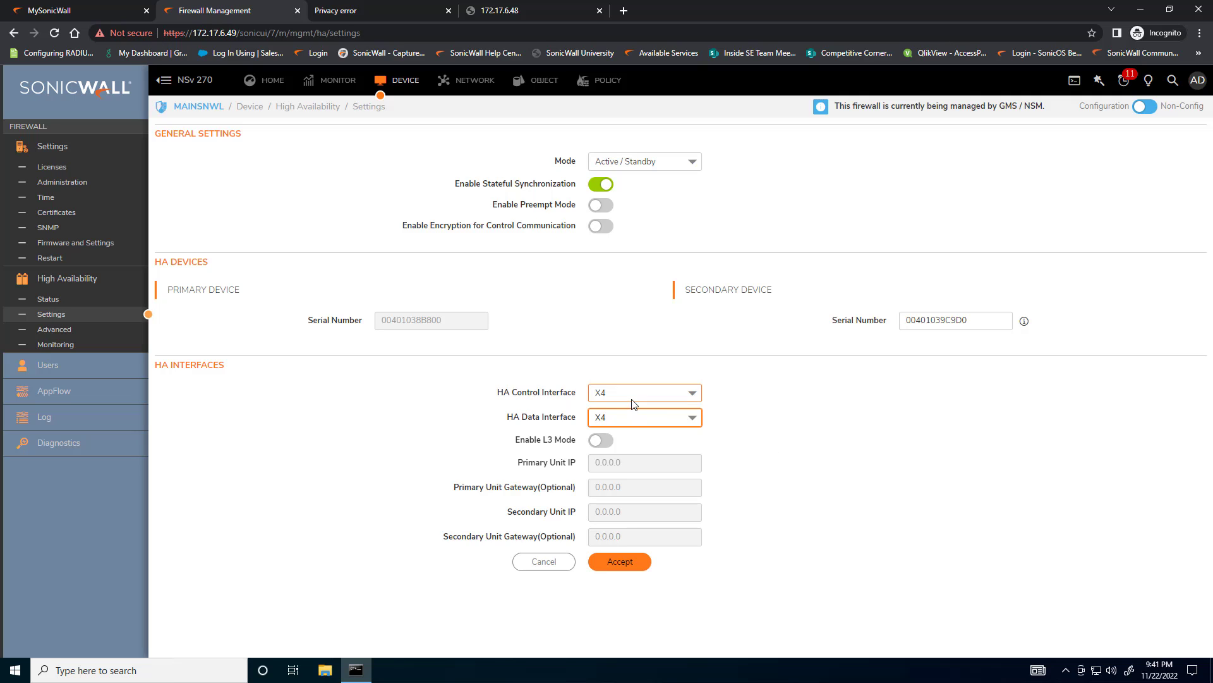
pyautogui.click(619, 415)
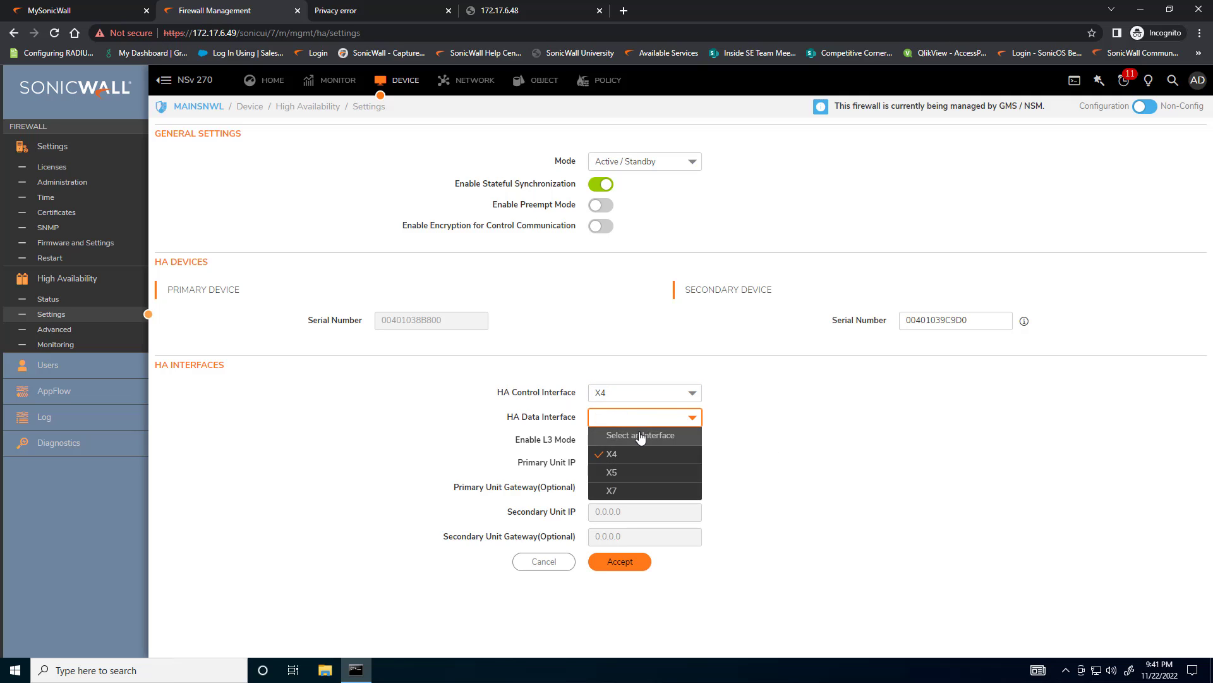
pyautogui.click(721, 435)
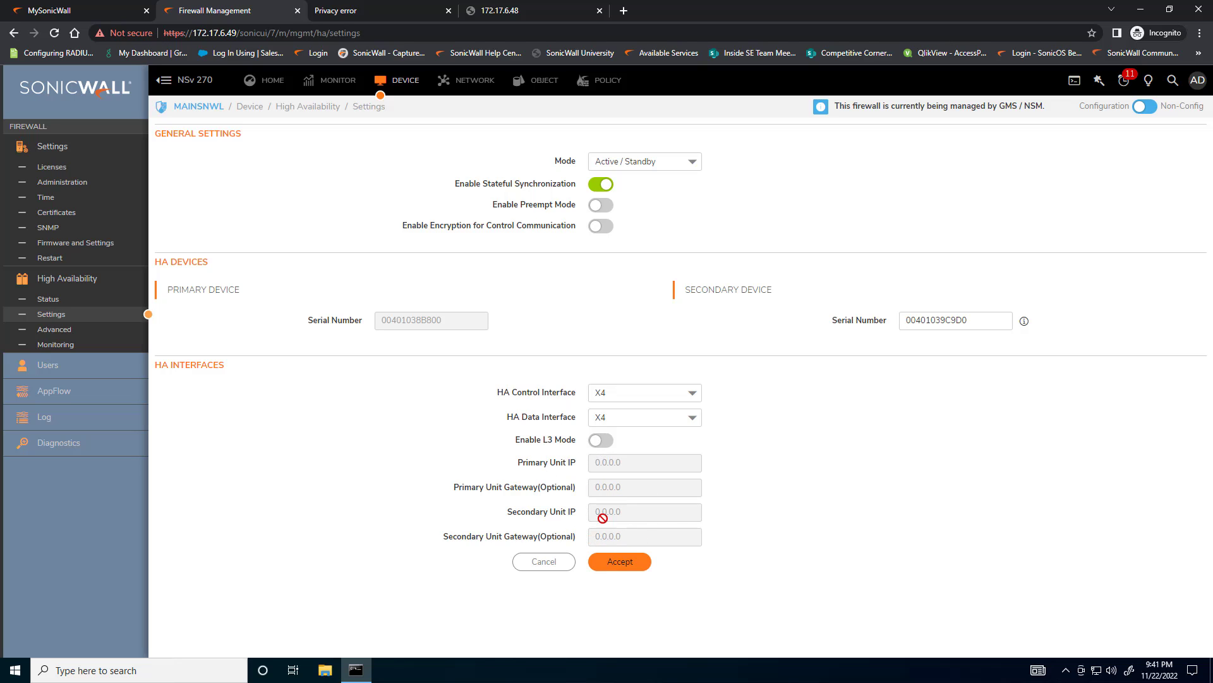
pyautogui.click(620, 564)
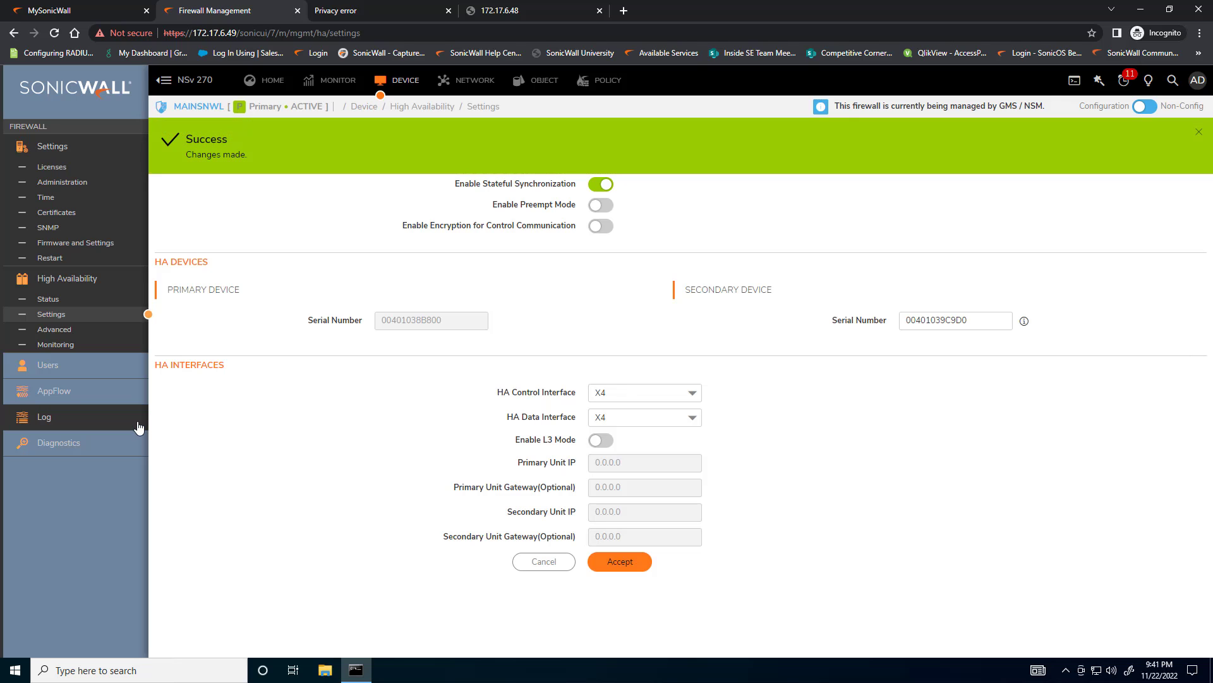
pyautogui.click(1199, 132)
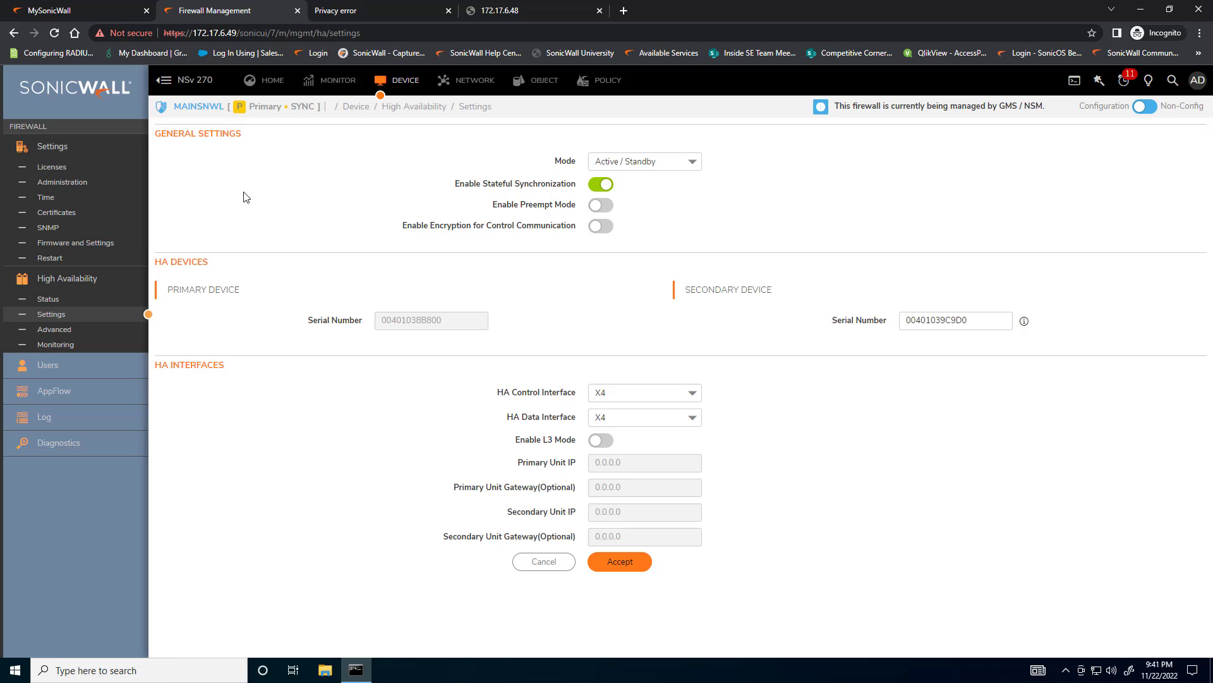
# Review the advanced High Availability settings and interface X2's IPv4 monitoring settings, including its primary address and link monitoring, without changing them
pyautogui.click(60, 330)
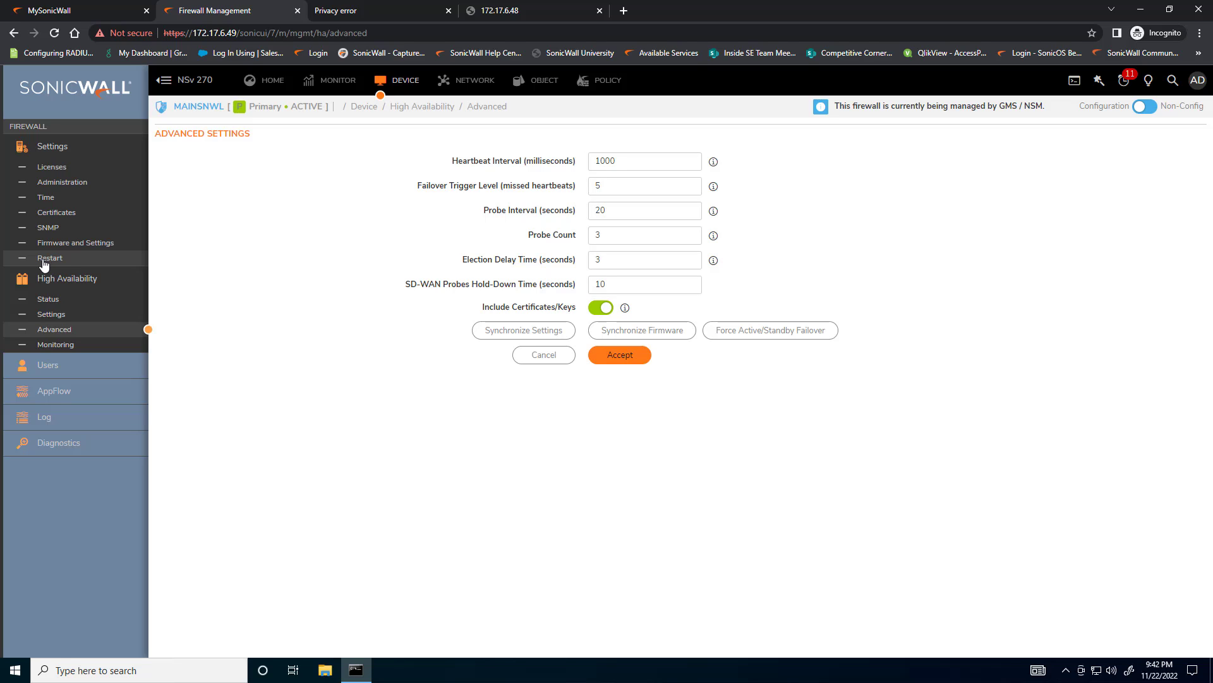
pyautogui.click(75, 347)
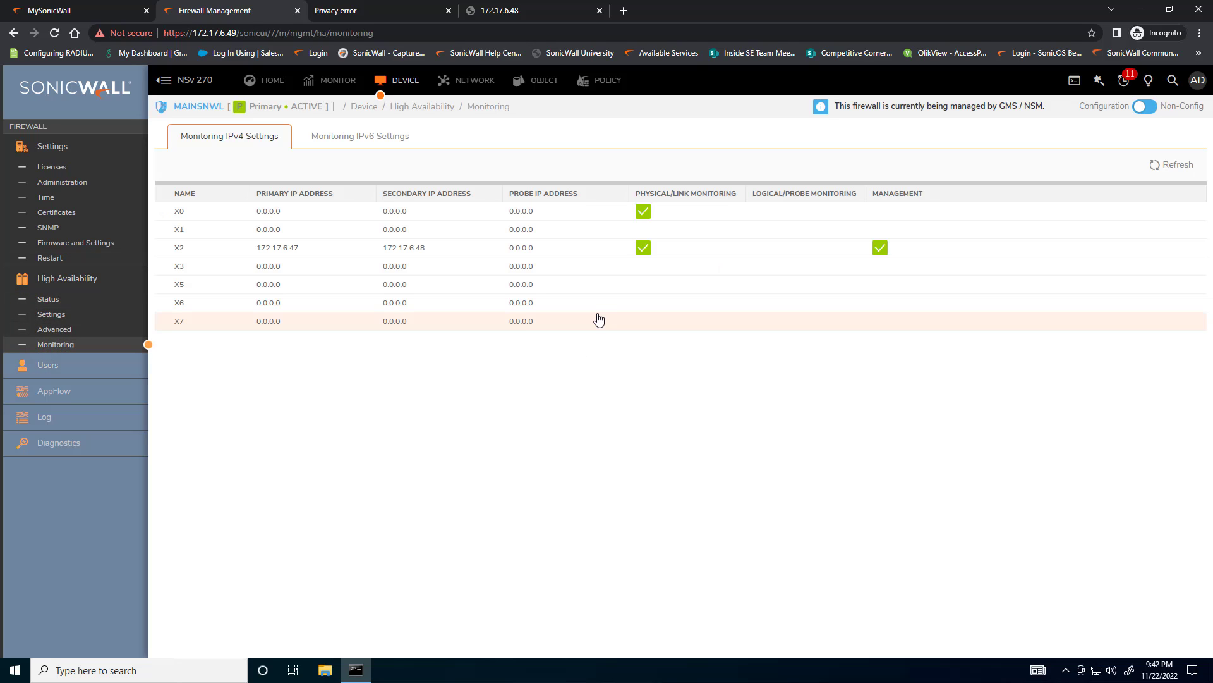
pyautogui.moveTo(661, 255)
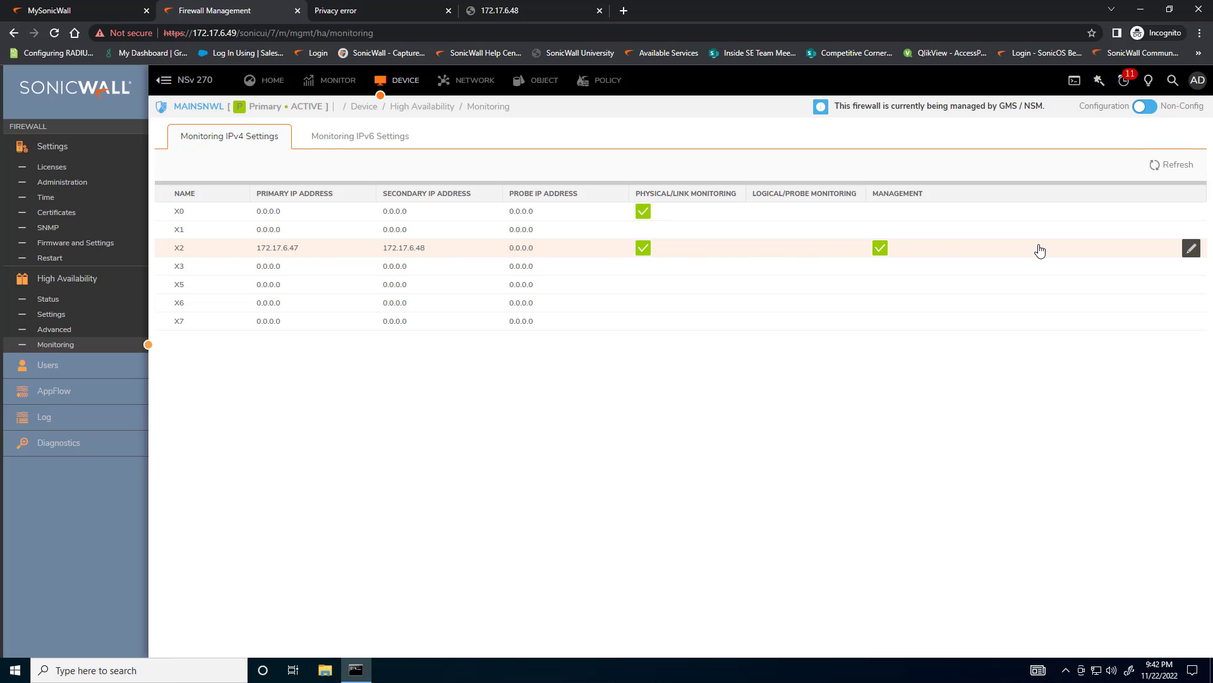
pyautogui.click(1190, 249)
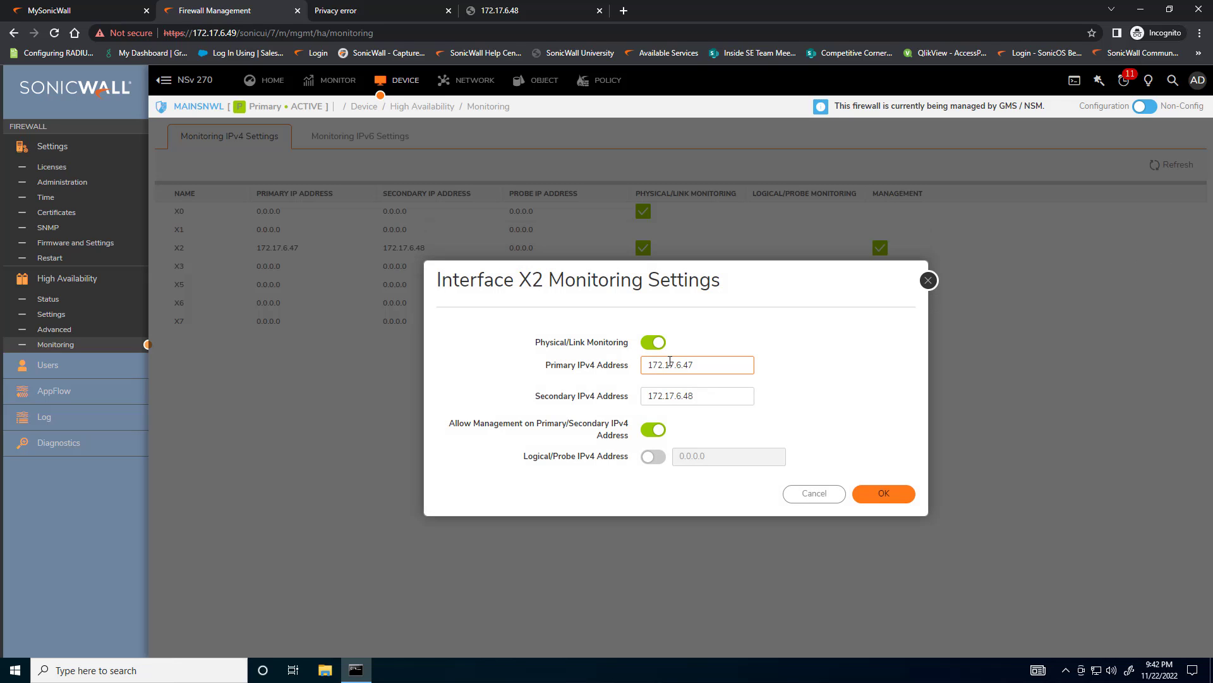
pyautogui.moveTo(695, 364); pyautogui.dragTo(613, 363)
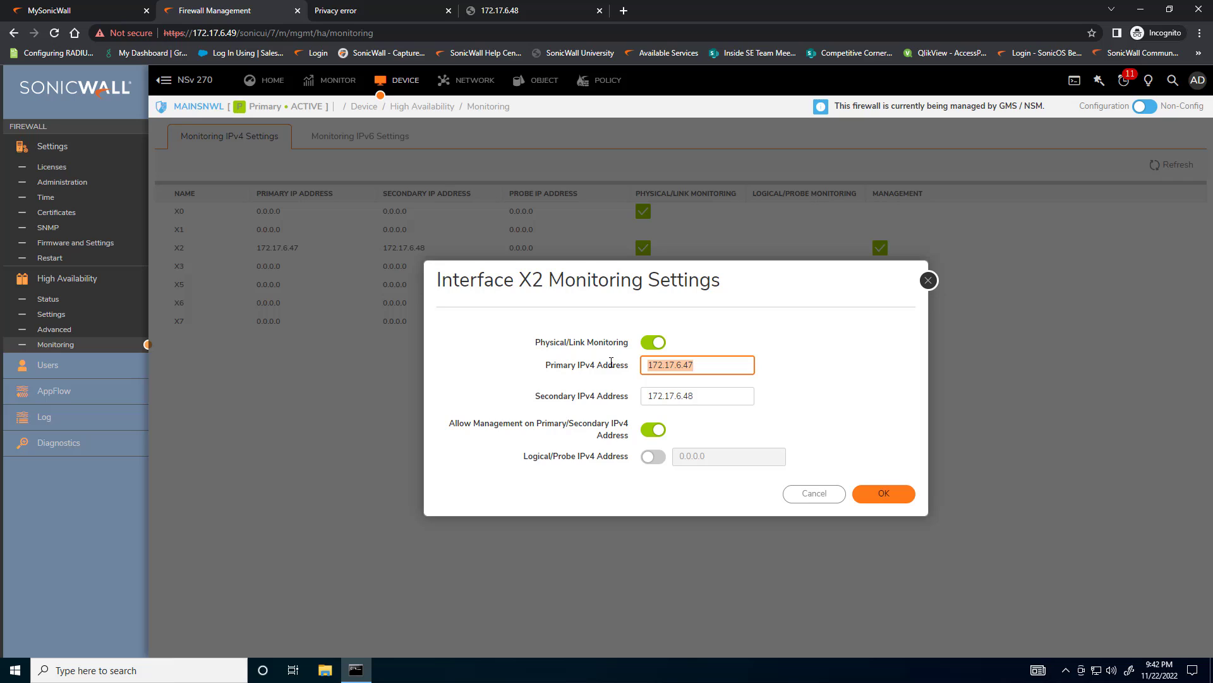
pyautogui.moveTo(541, 342); pyautogui.dragTo(619, 342)
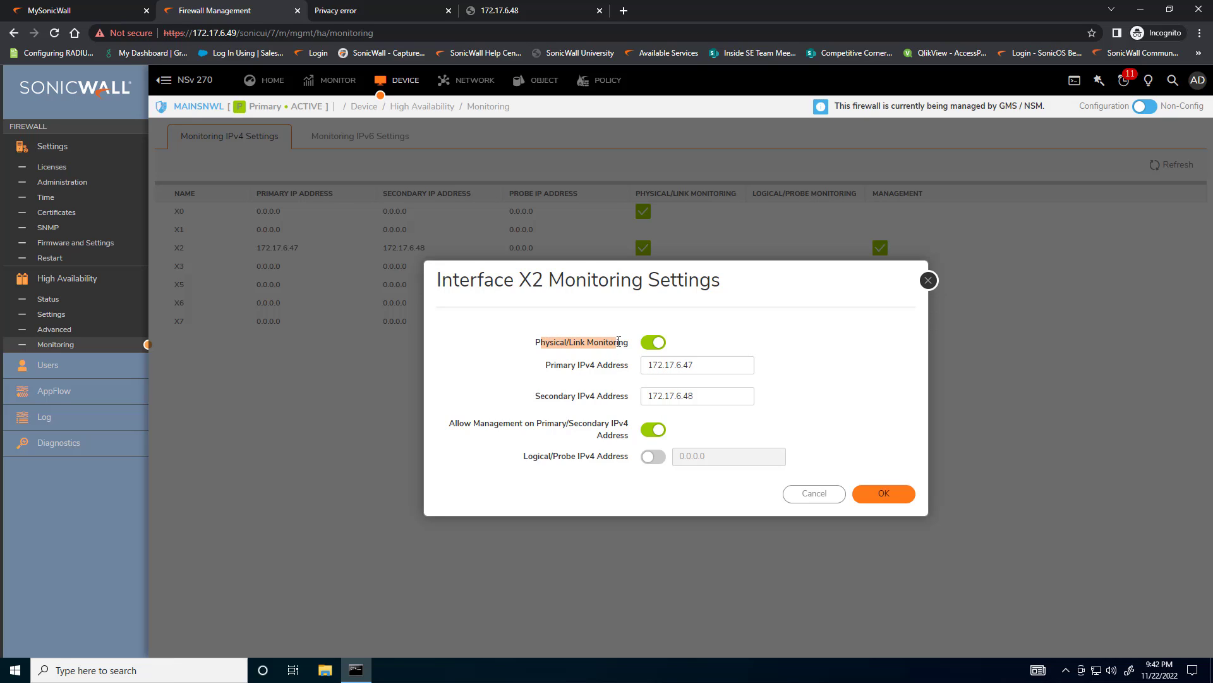
pyautogui.click(928, 282)
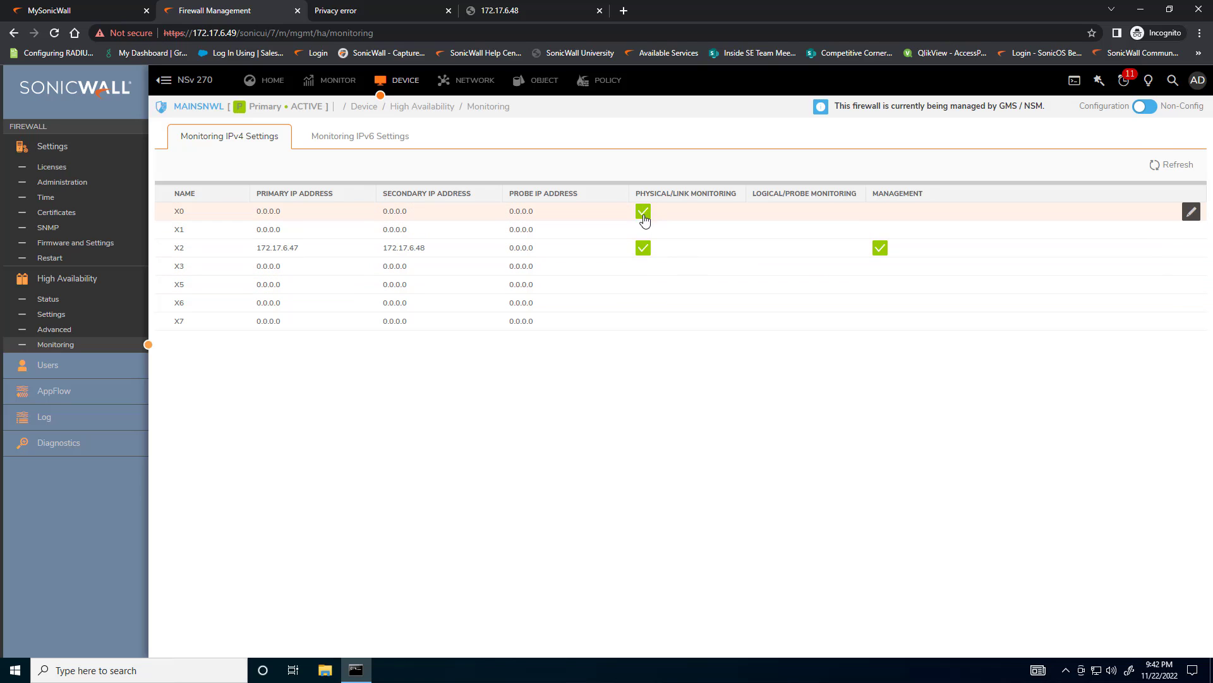
# Review interface X0's IPv4 monitoring settings, including the logical probe option and the primary and secondary addresses, without saving changes
pyautogui.moveTo(642, 261)
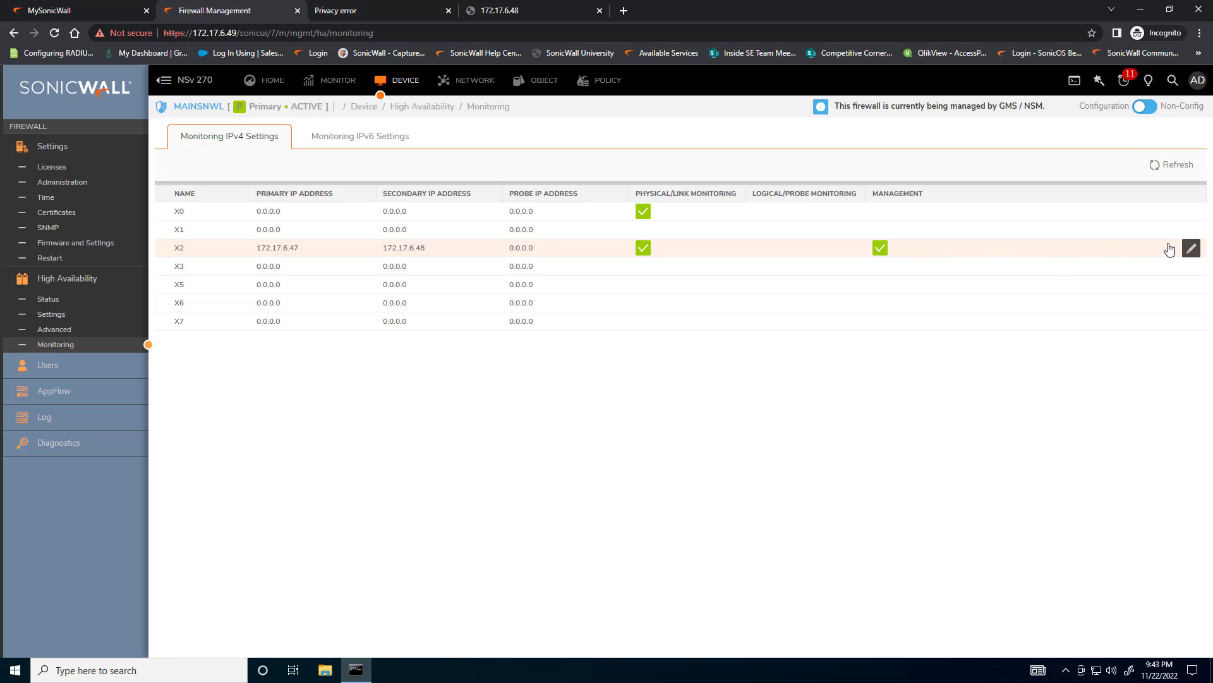
pyautogui.click(1191, 211)
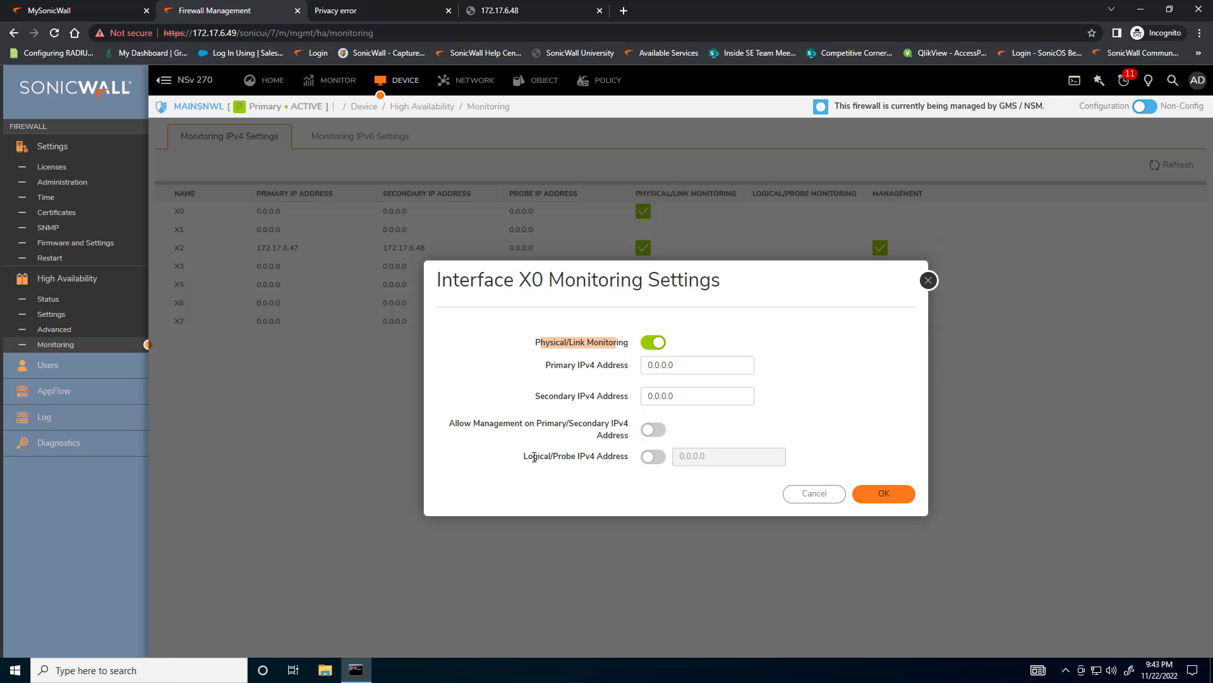
pyautogui.moveTo(524, 456); pyautogui.dragTo(627, 457)
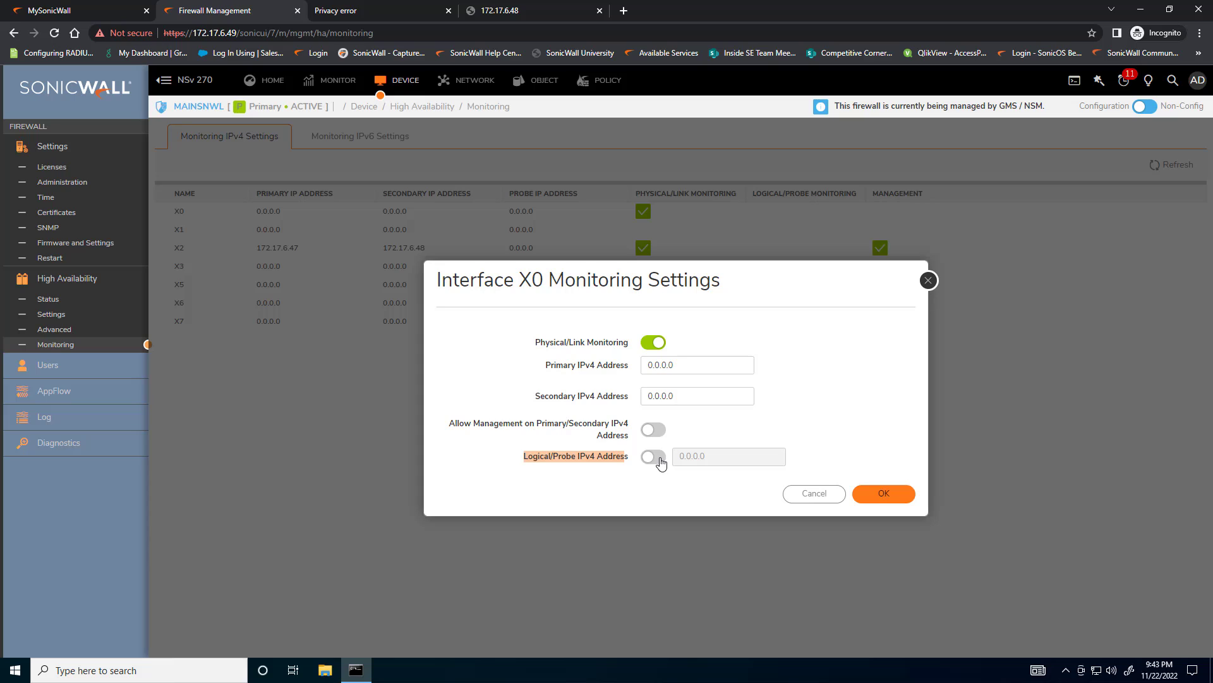
pyautogui.click(652, 461)
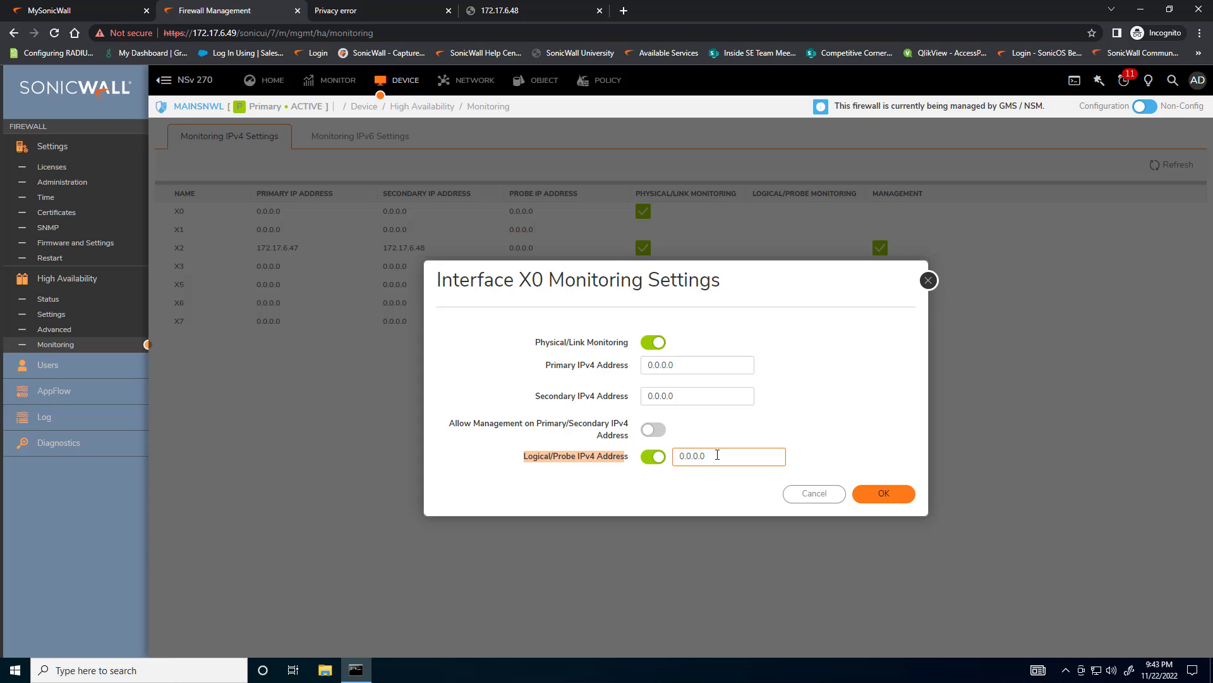
pyautogui.moveTo(717, 456); pyautogui.dragTo(676, 456)
pyautogui.click(703, 455)
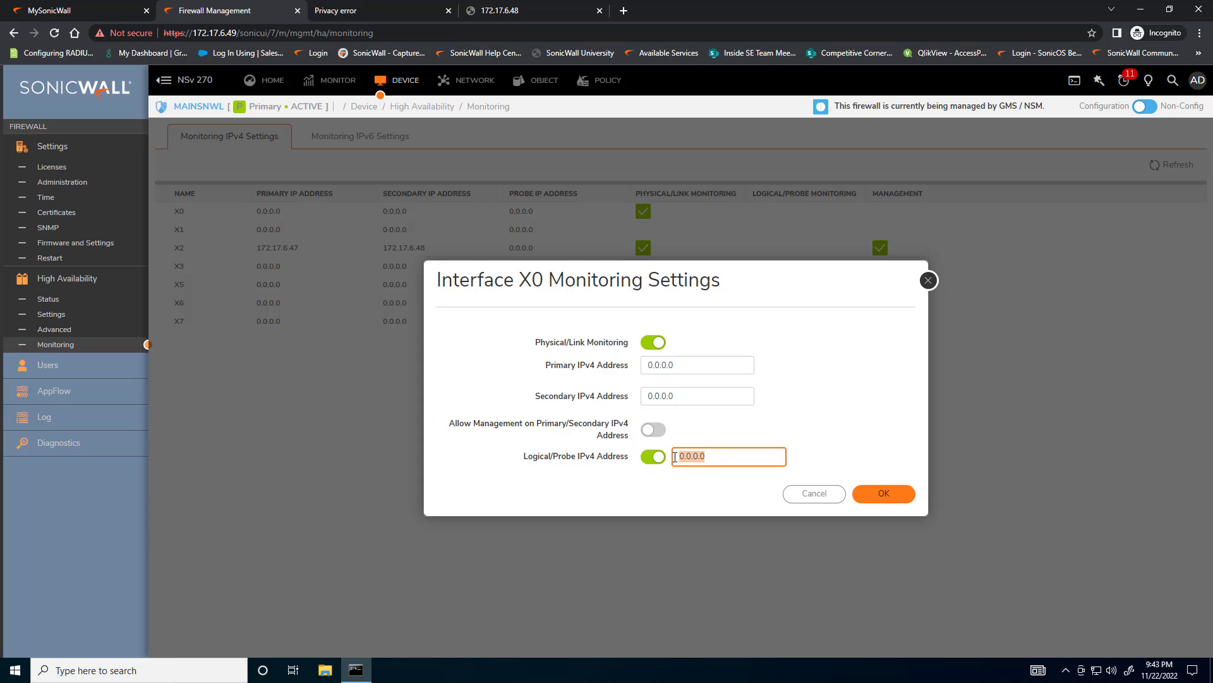
pyautogui.click(653, 457)
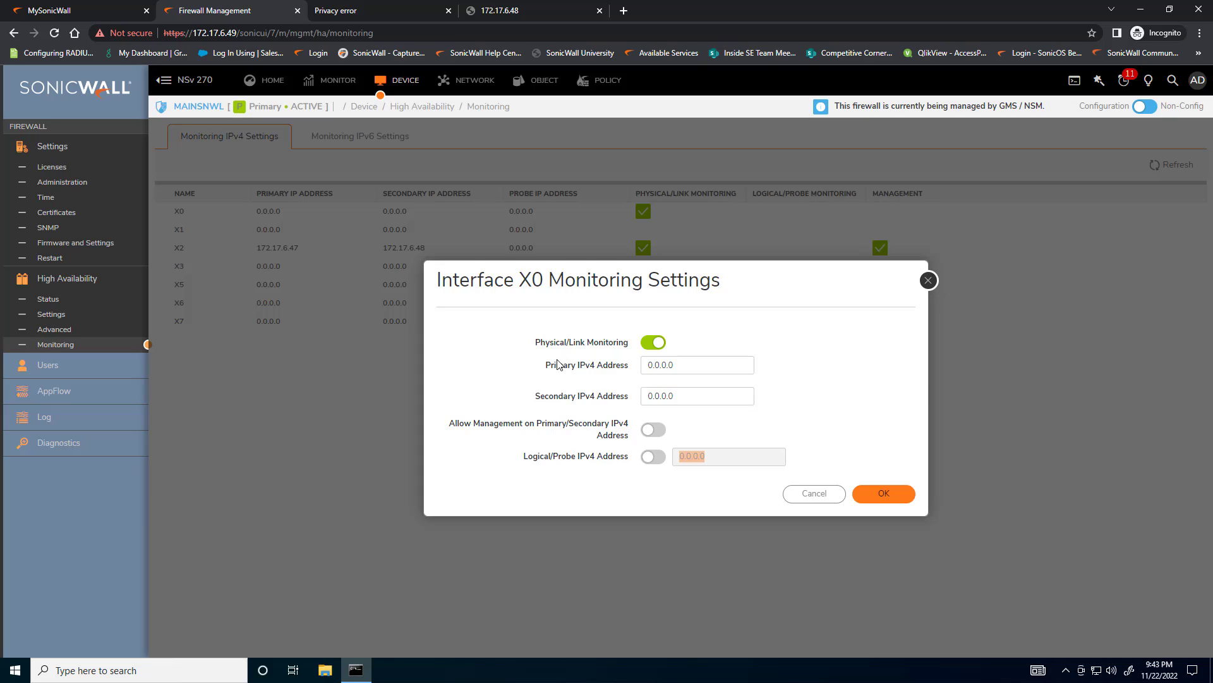
pyautogui.moveTo(557, 365); pyautogui.dragTo(659, 403)
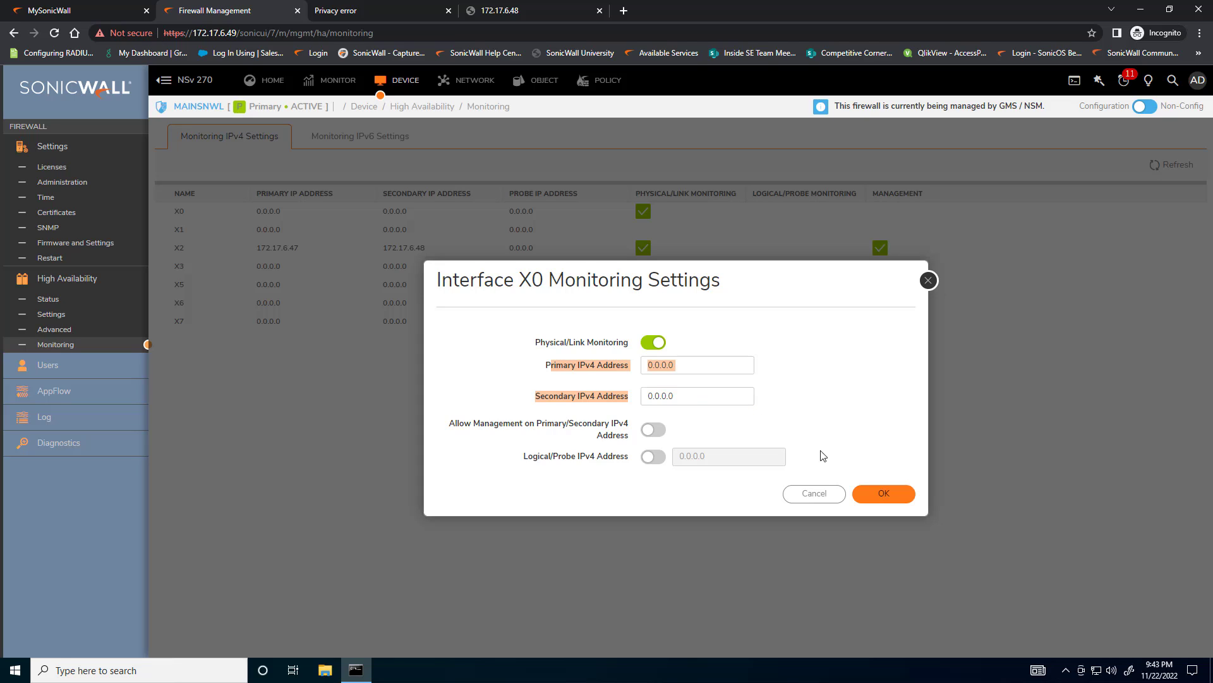
pyautogui.click(928, 280)
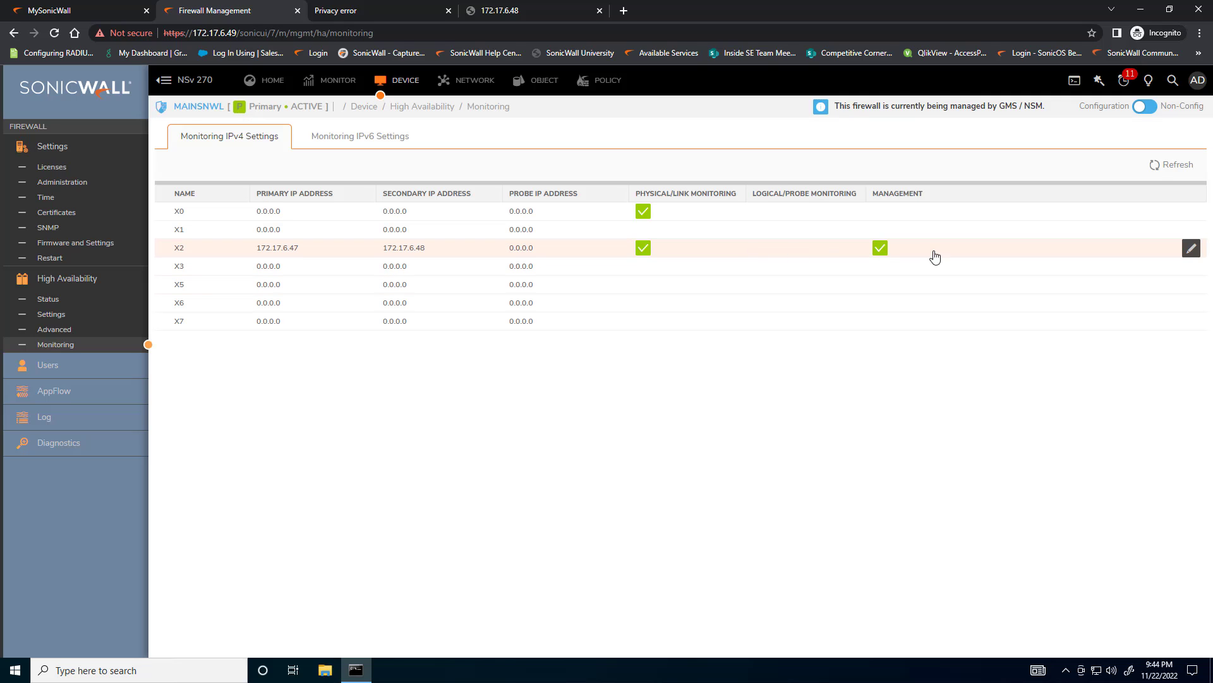
# Review interface X2's primary and secondary monitoring addresses and its management access option without changing them
pyautogui.click(1188, 253)
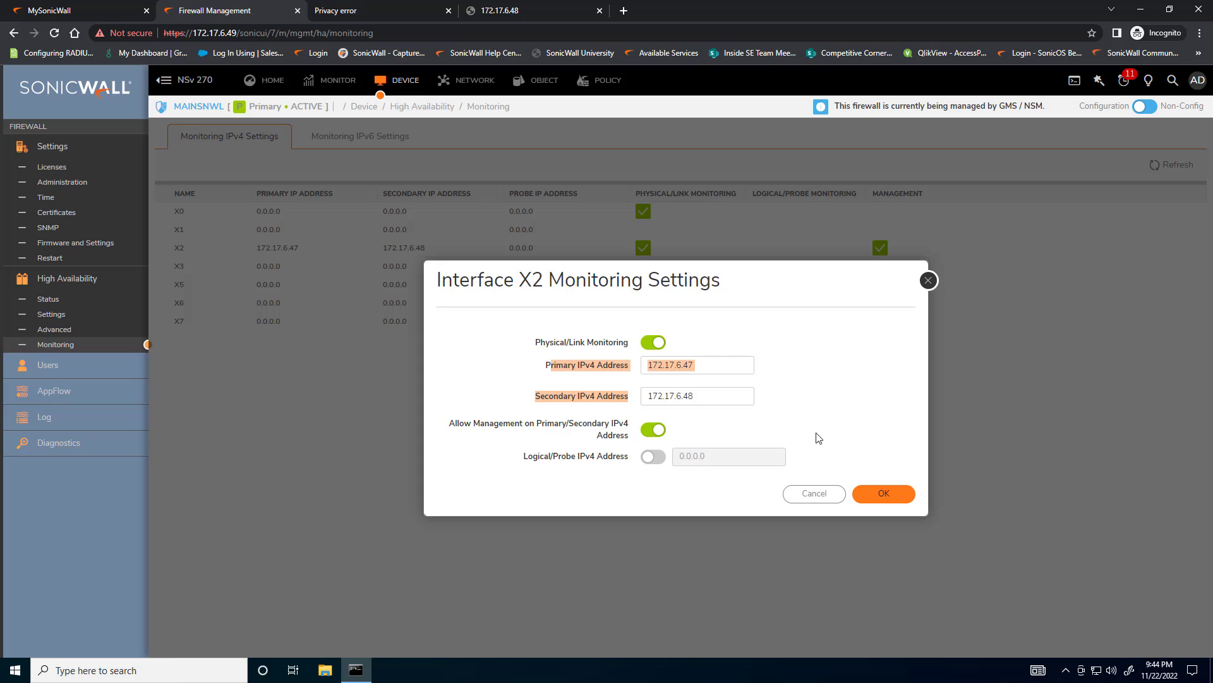
pyautogui.click(689, 361)
pyautogui.moveTo(689, 361); pyautogui.dragTo(647, 365)
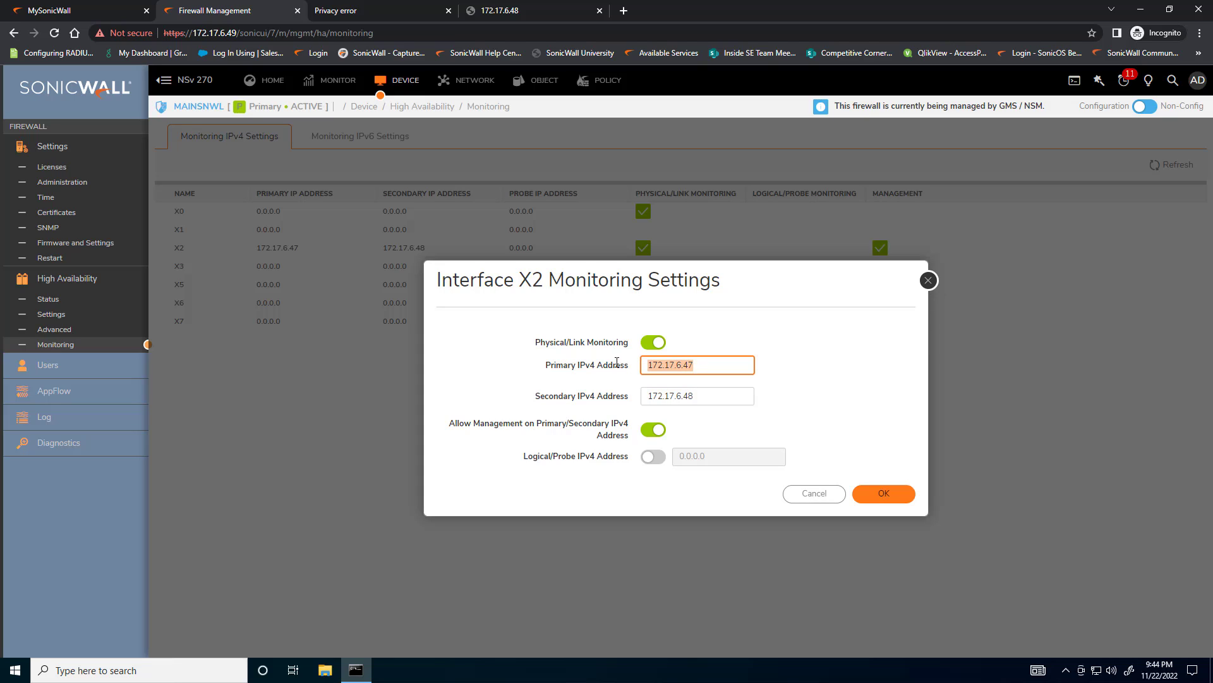
pyautogui.moveTo(695, 397); pyautogui.dragTo(646, 397)
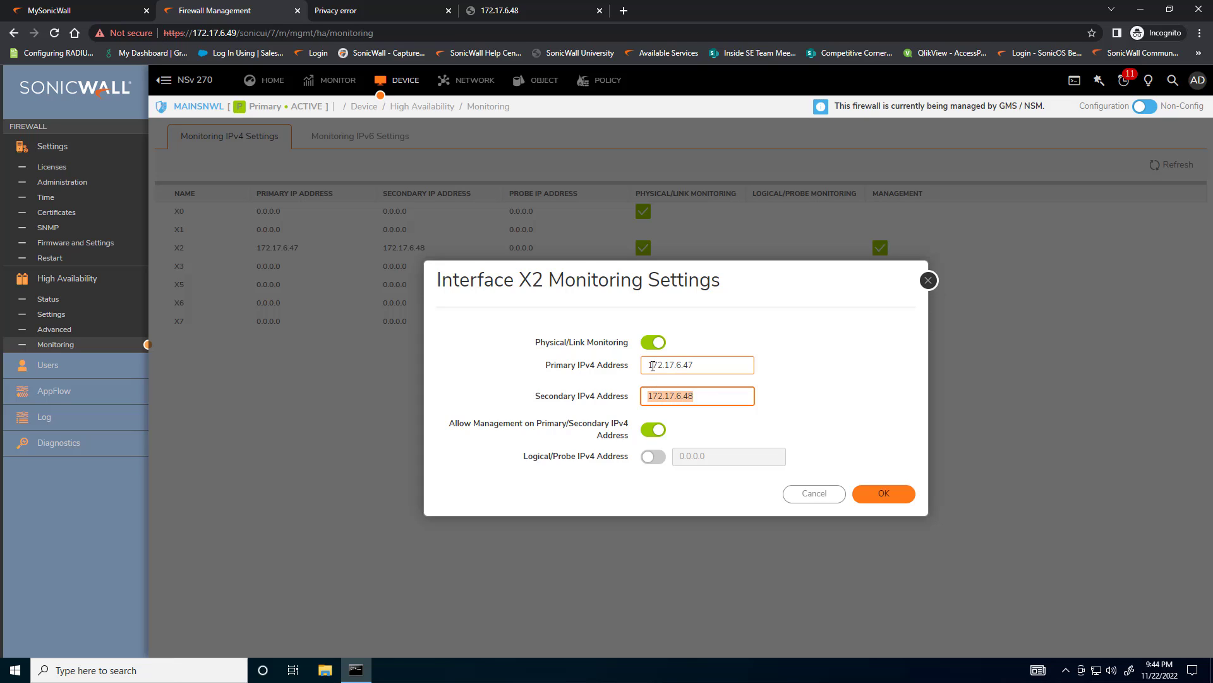
pyautogui.moveTo(652, 365); pyautogui.dragTo(696, 369)
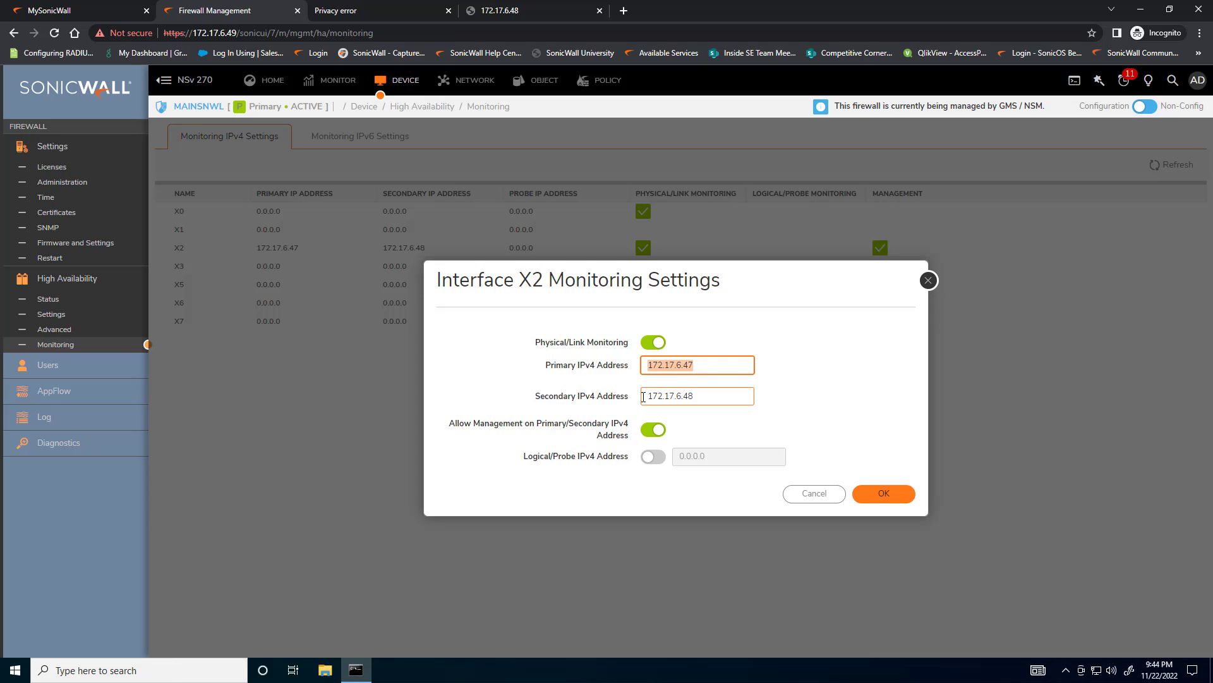
pyautogui.moveTo(646, 398); pyautogui.dragTo(703, 401)
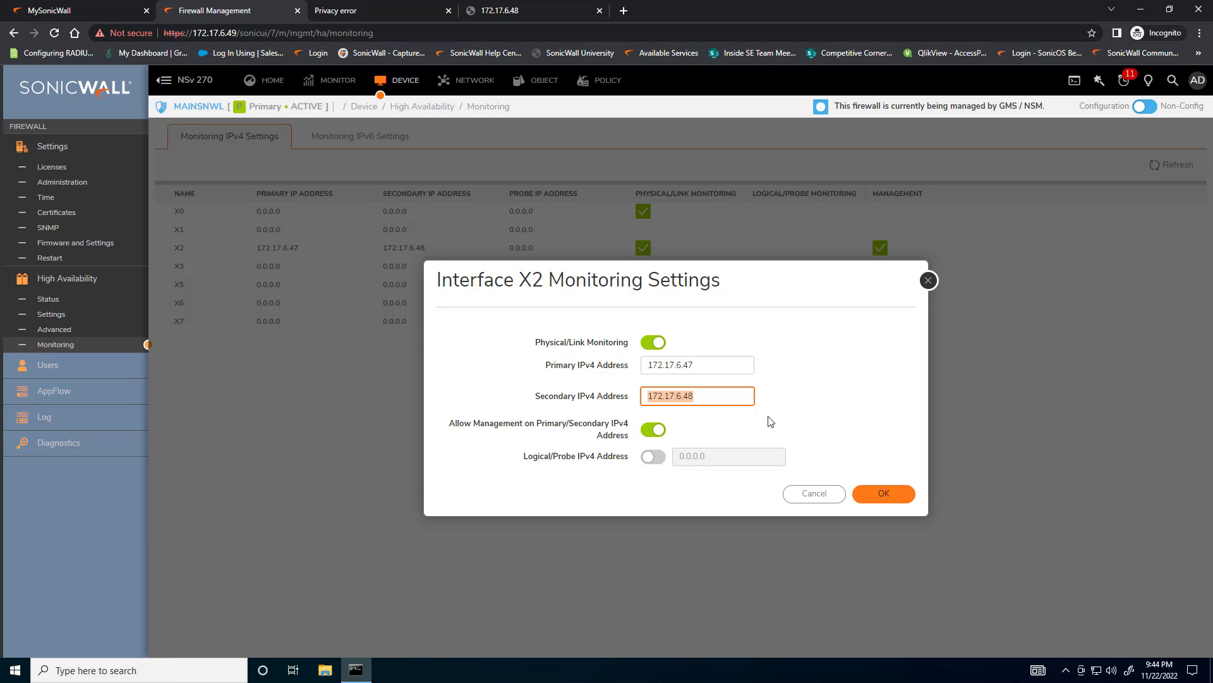
pyautogui.moveTo(472, 425); pyautogui.dragTo(621, 434)
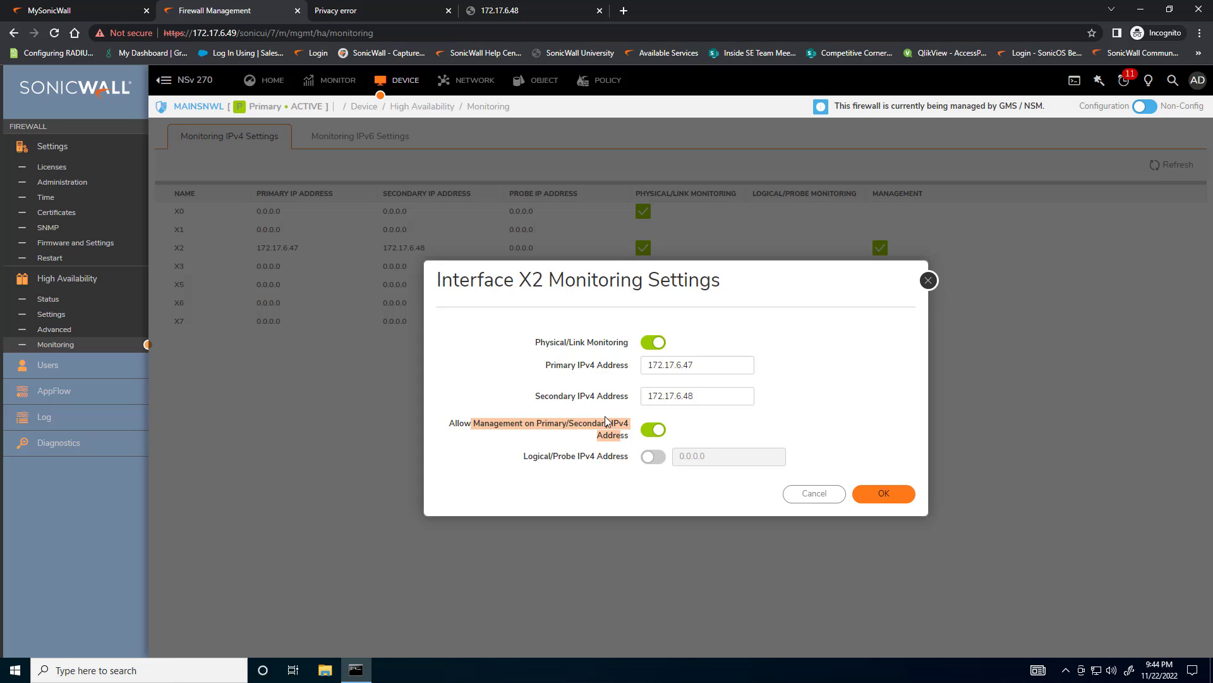
pyautogui.click(813, 499)
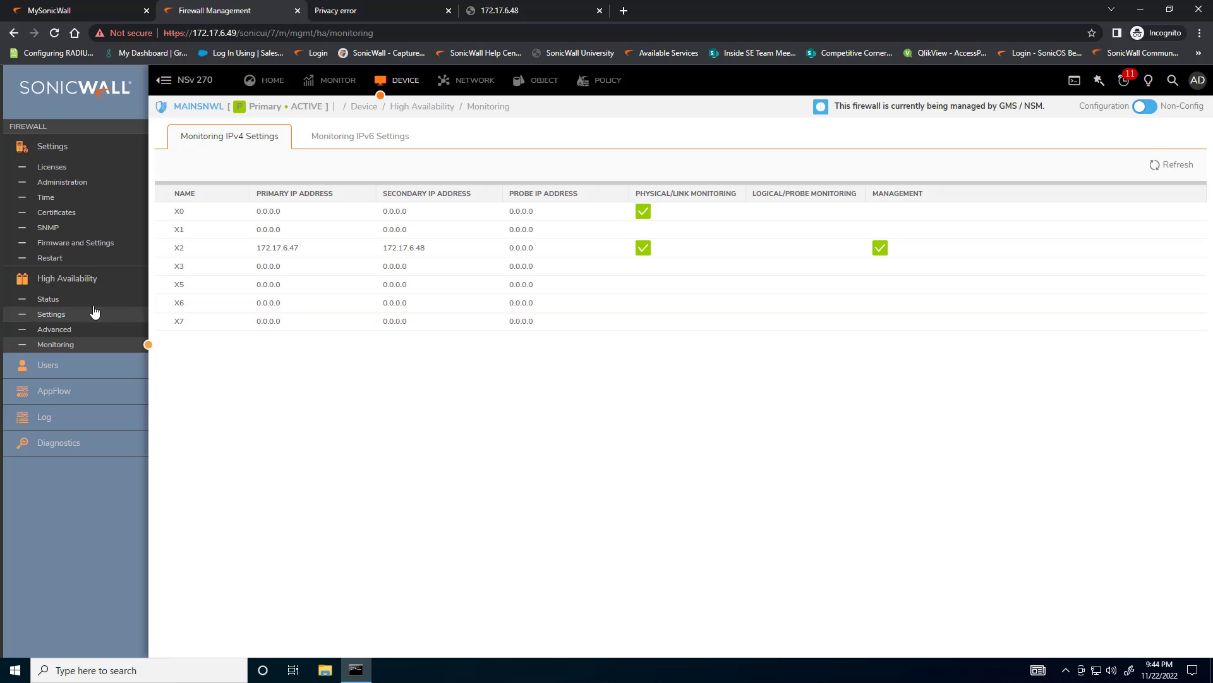
# Check the High Availability status page for the device states, active up time, peer detection and synchronization
pyautogui.click(48, 300)
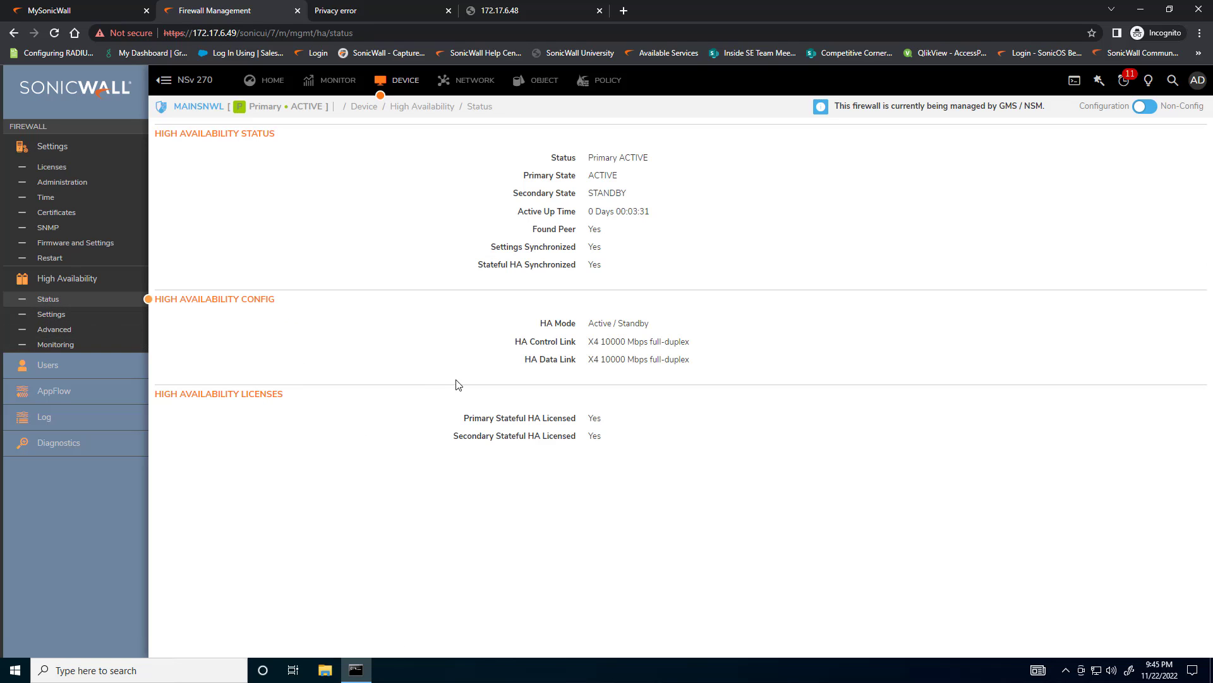
pyautogui.moveTo(589, 157); pyautogui.dragTo(657, 168)
pyautogui.moveTo(597, 193); pyautogui.dragTo(616, 193)
pyautogui.moveTo(638, 208); pyautogui.dragTo(658, 217)
pyautogui.moveTo(588, 232); pyautogui.dragTo(612, 276)
# Examine the High Availability summary on the firewall's system dashboard
pyautogui.click(308, 84)
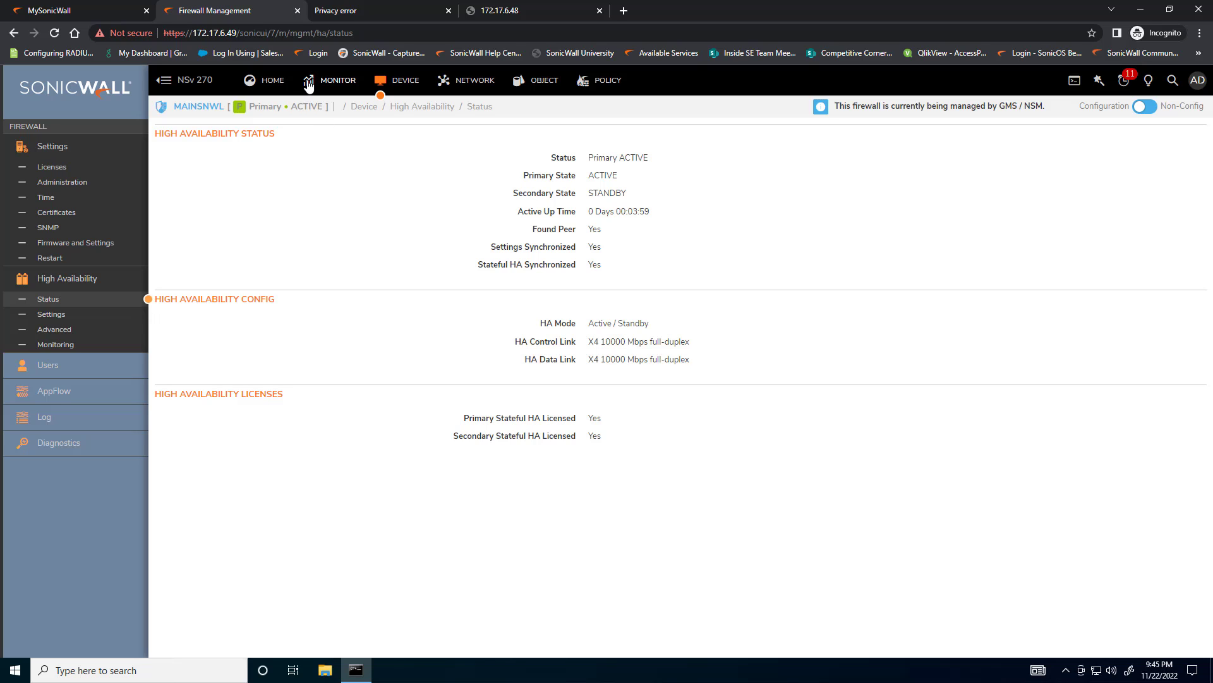
pyautogui.click(261, 83)
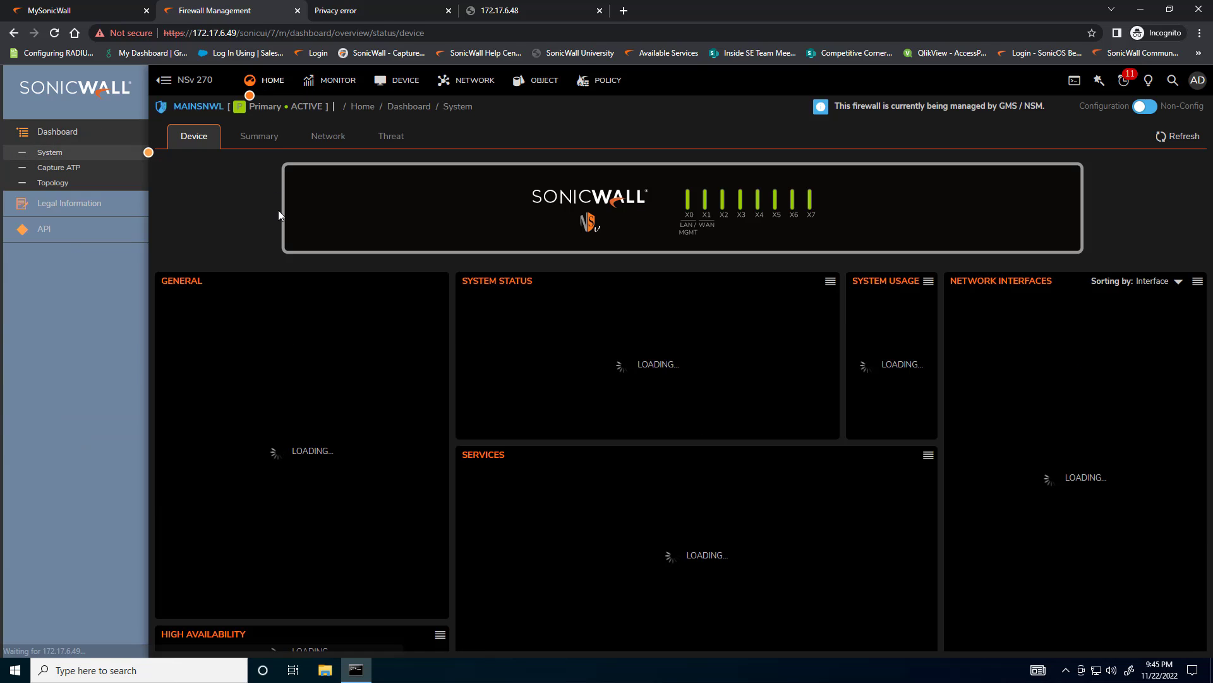
pyautogui.scroll(-1, 369, 558)
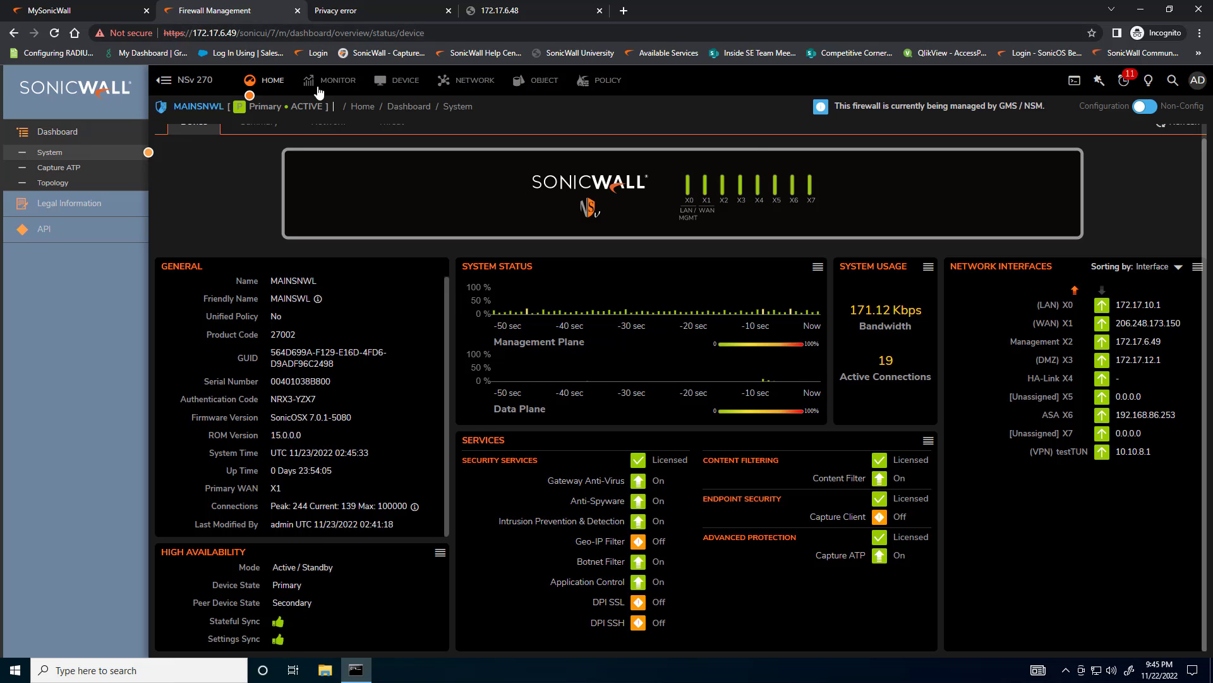
# Open the advanced High Availability settings and arrange the browser beside the Command Prompt window running the continuous ping to 172.17.10.1
pyautogui.click(405, 84)
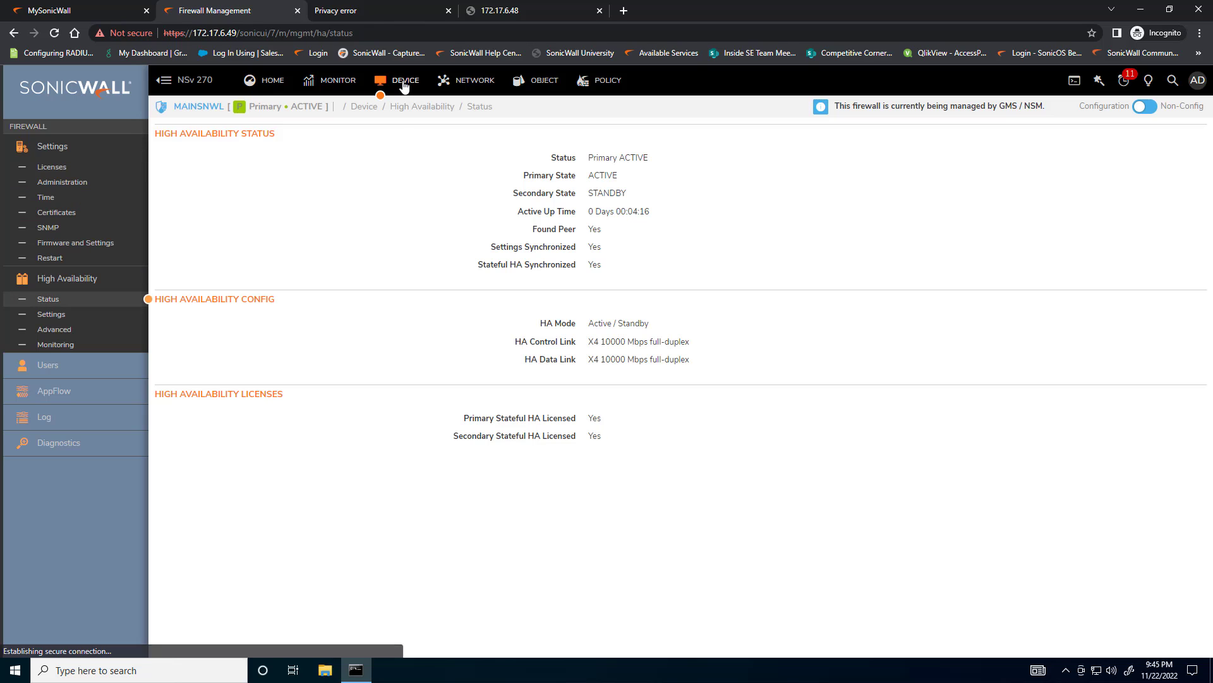
pyautogui.click(42, 317)
pyautogui.click(49, 330)
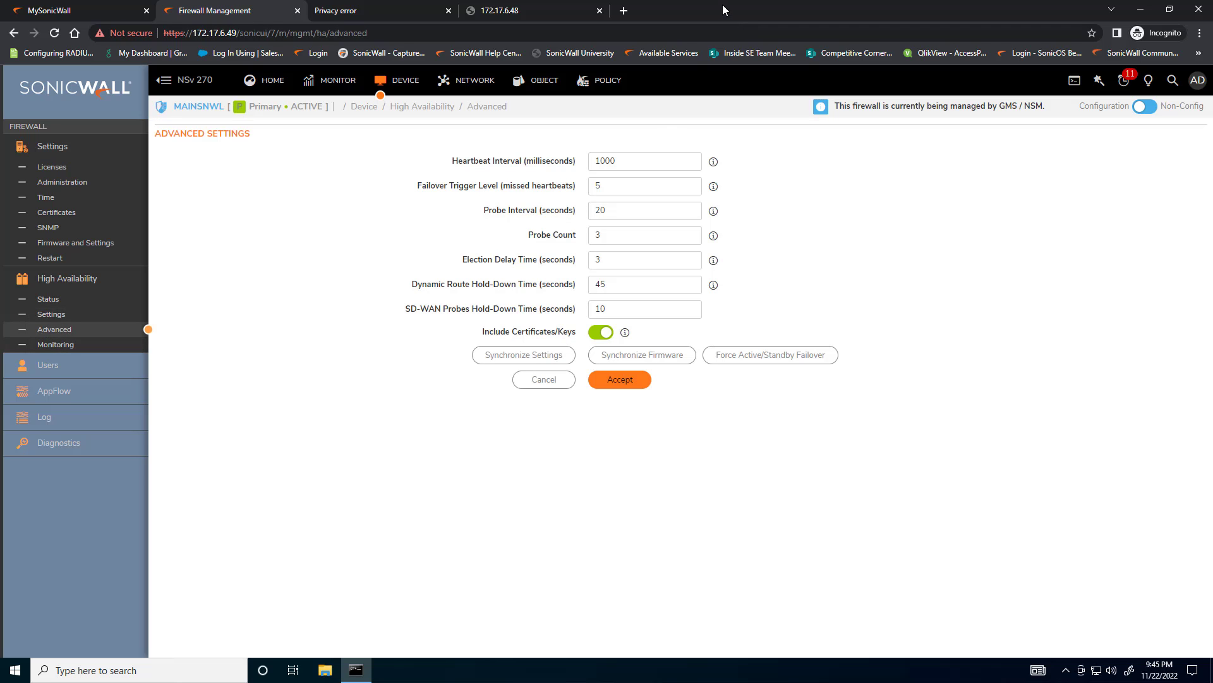
pyautogui.moveTo(725, 10); pyautogui.dragTo(379, 18)
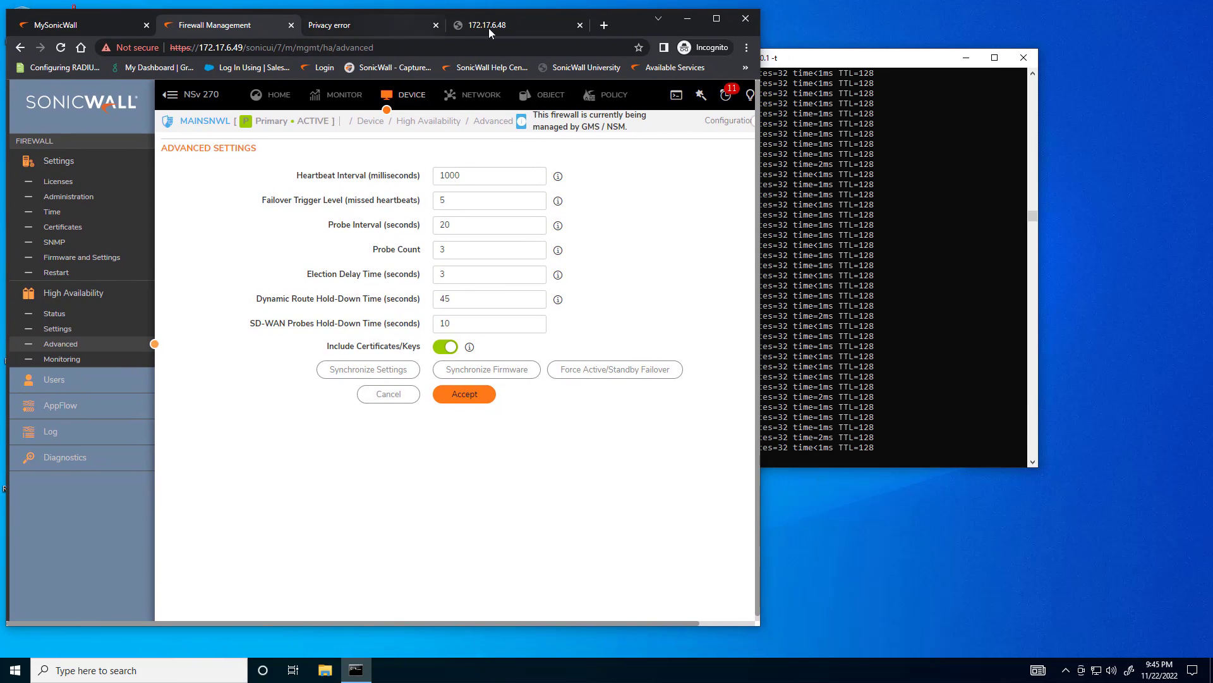
pyautogui.click(860, 56)
pyautogui.moveTo(891, 59); pyautogui.dragTo(961, 58)
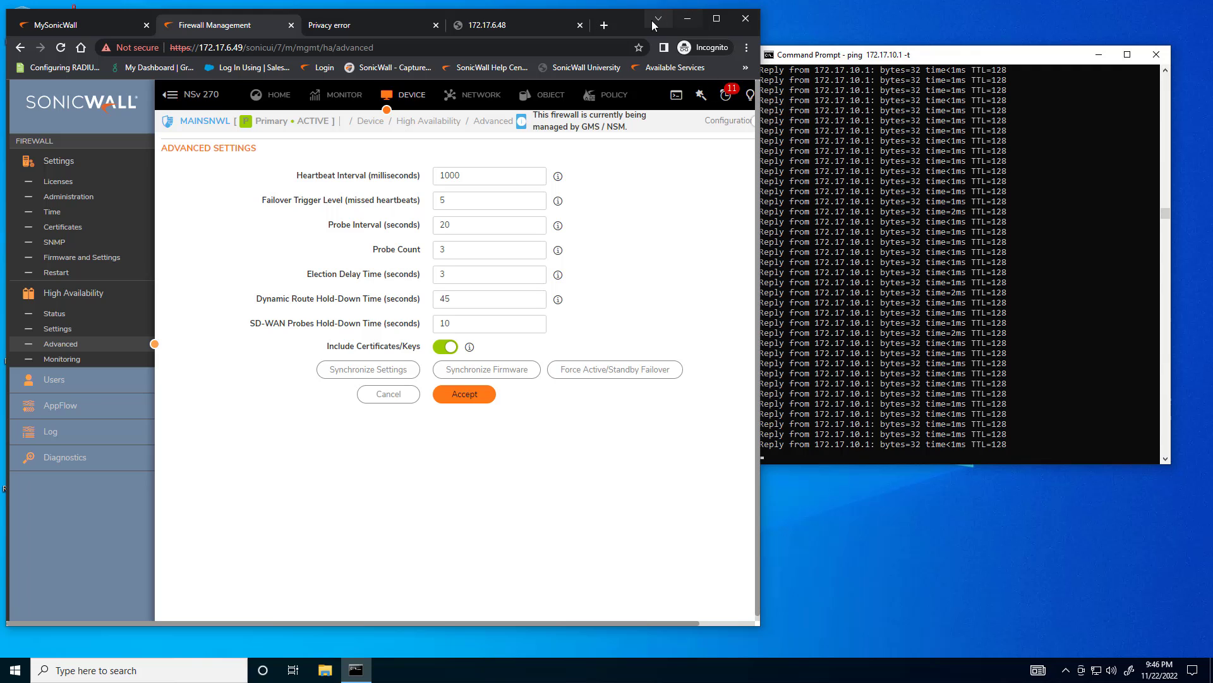
pyautogui.moveTo(638, 23); pyautogui.dragTo(627, 23)
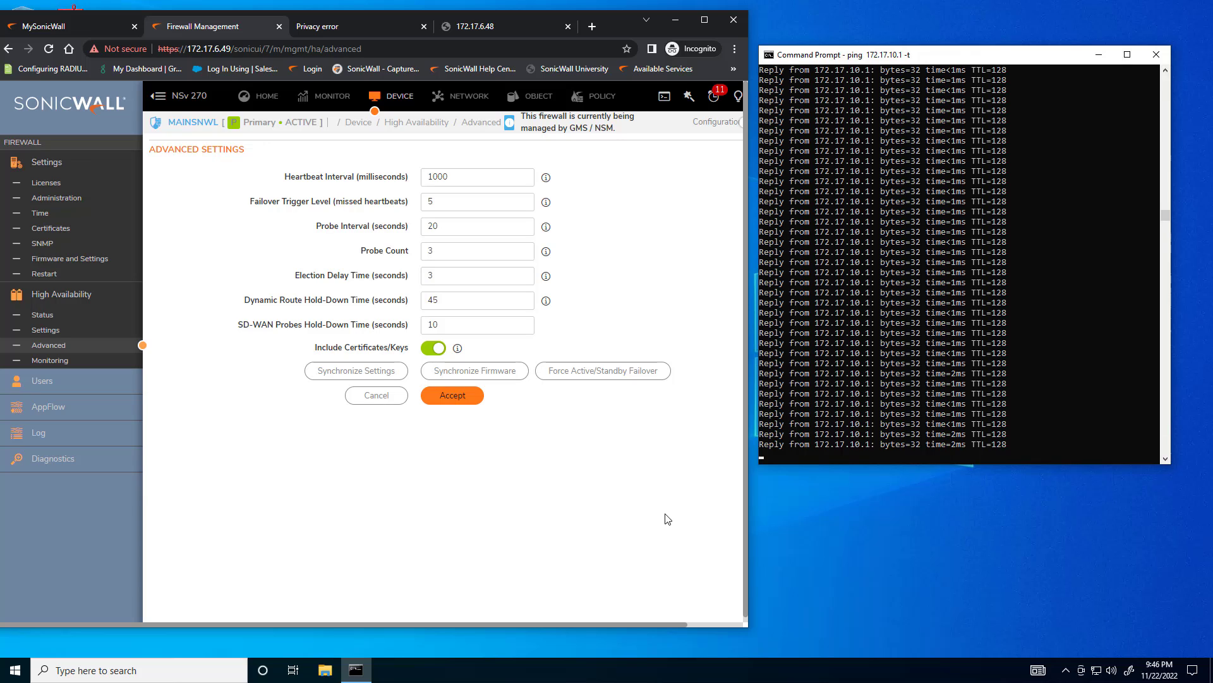
# Force an Active/Standby failover, acknowledge the notice, and check the continuous ping in Command Prompt, keeping its output running
pyautogui.click(573, 369)
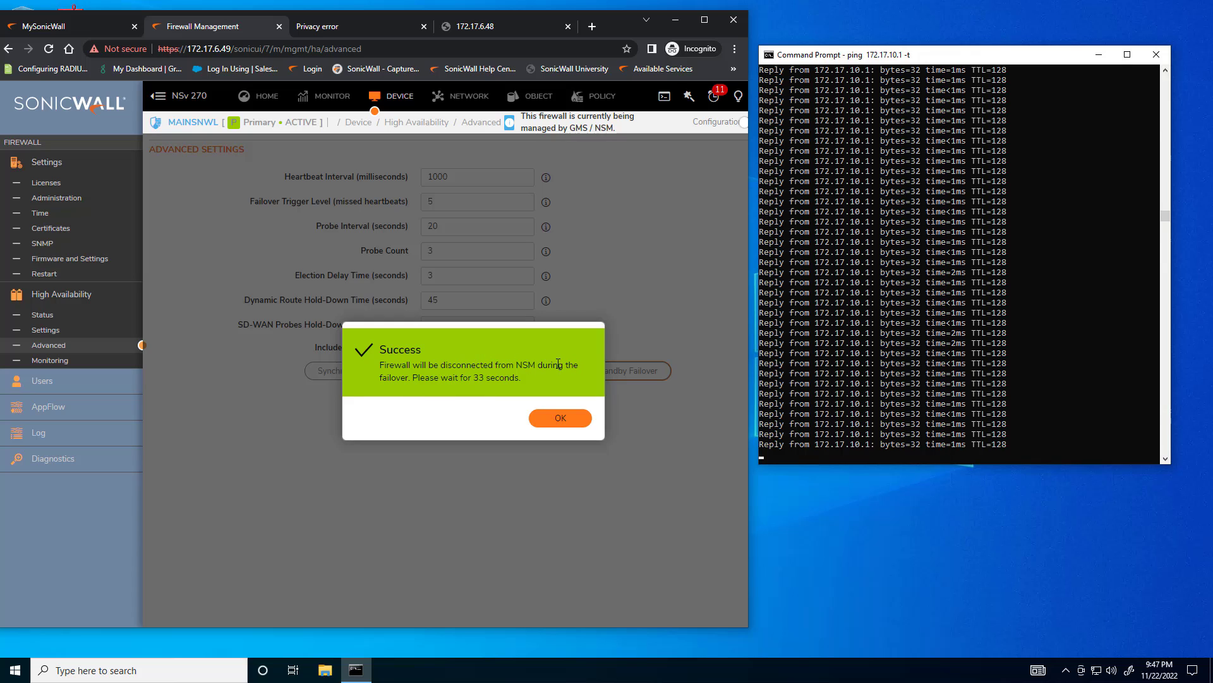
pyautogui.click(561, 422)
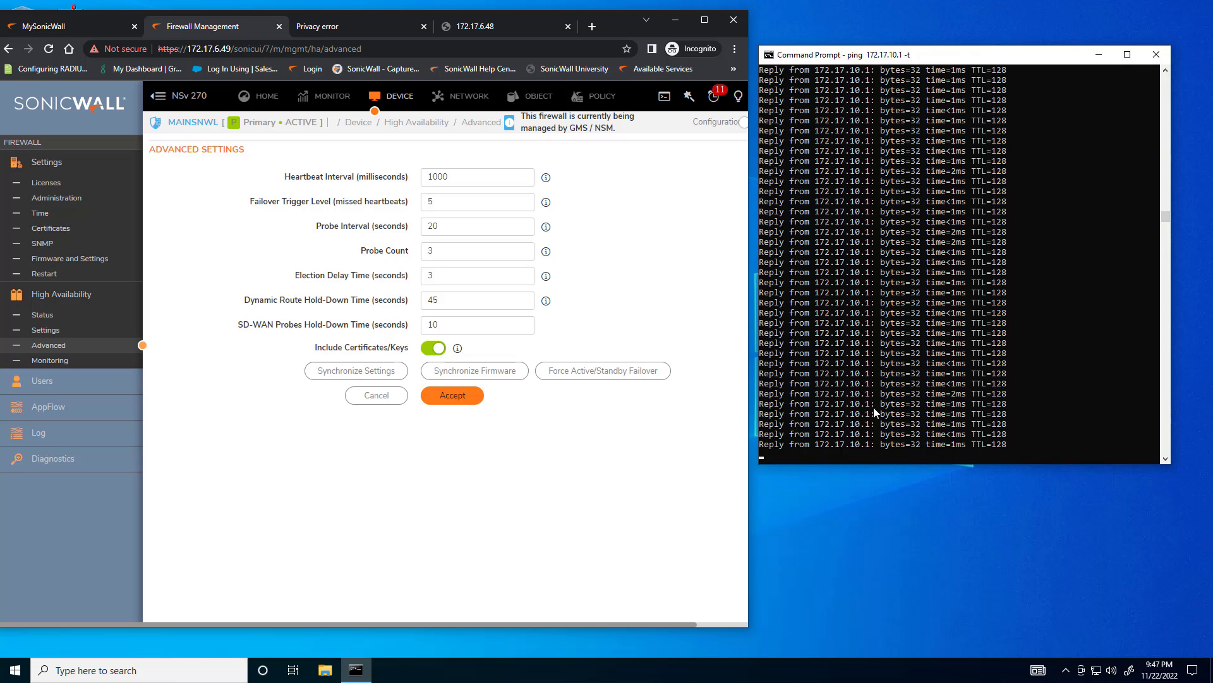
pyautogui.click(923, 445)
pyautogui.moveTo(974, 447); pyautogui.dragTo(1003, 449)
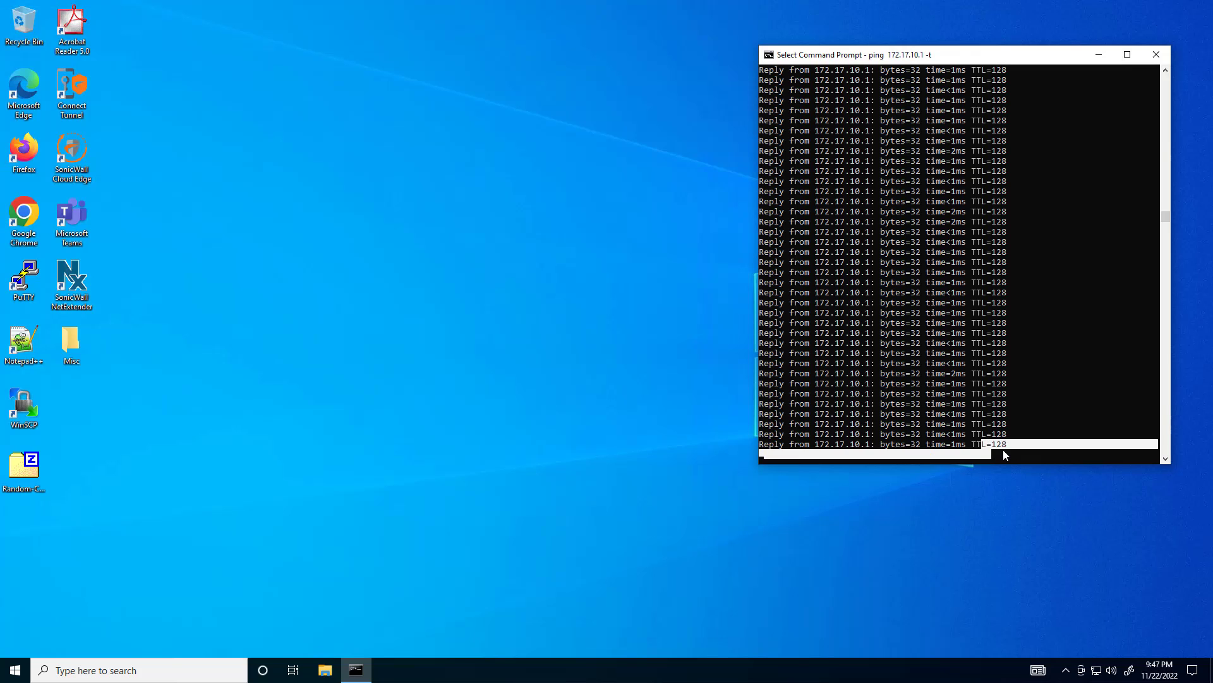
pyautogui.click(1005, 451)
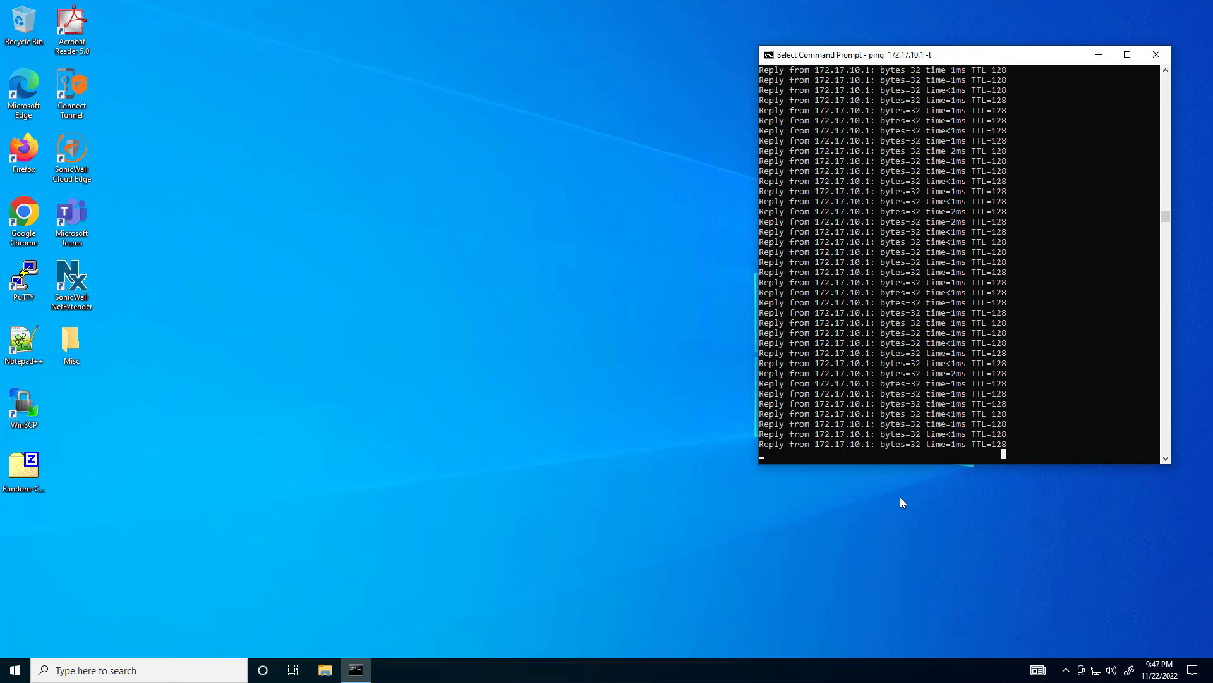
pyautogui.click(957, 414)
pyautogui.press('Return')
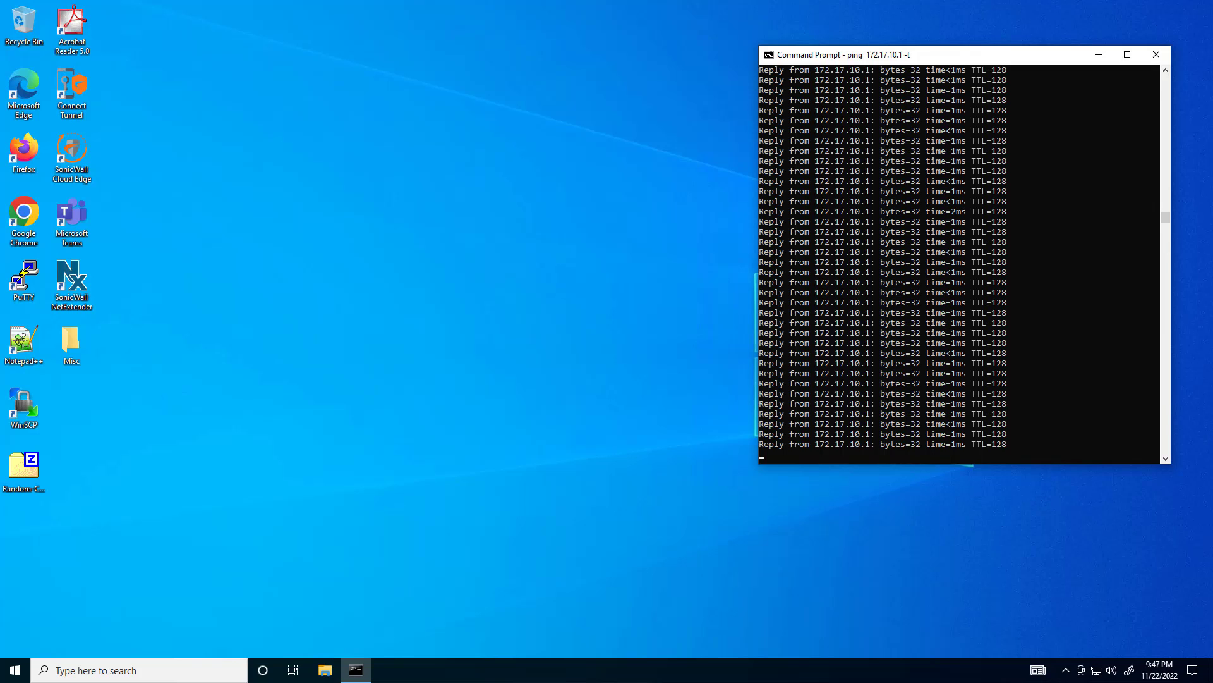
# Return to the browser, reload the firewall page at 172.17.6.49, proceed past the certificate warning, and acknowledge the expired session
pyautogui.hotkey('alt', 'Tab')
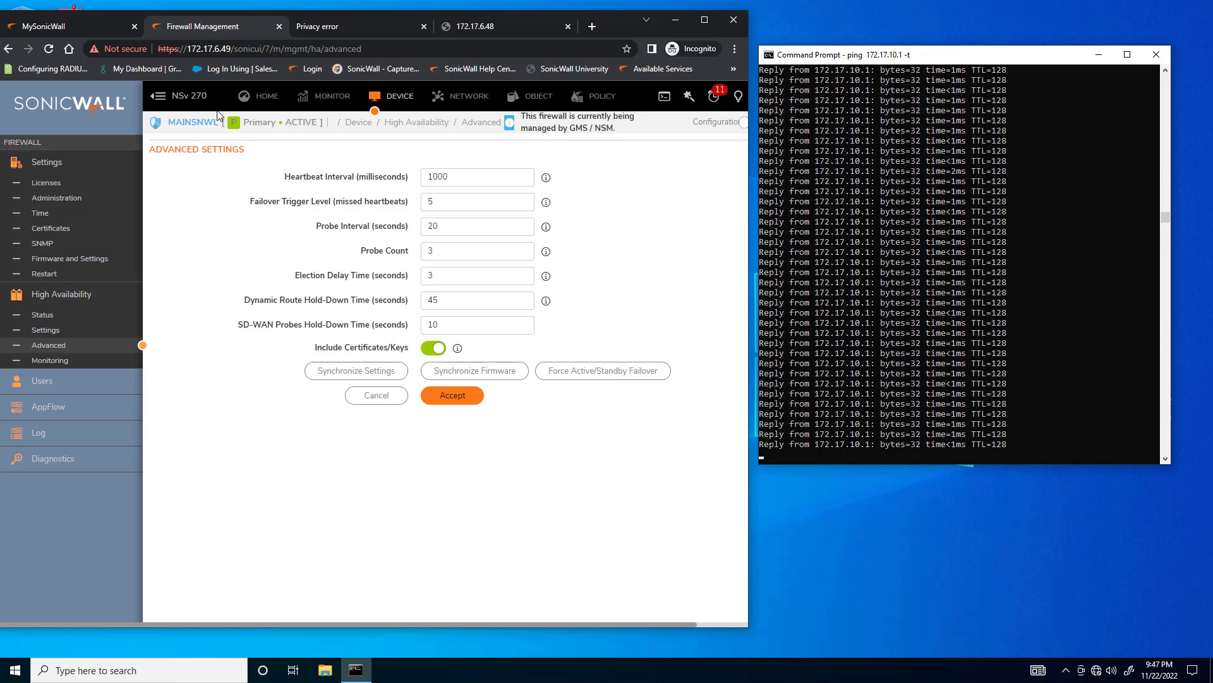
pyautogui.click(387, 49)
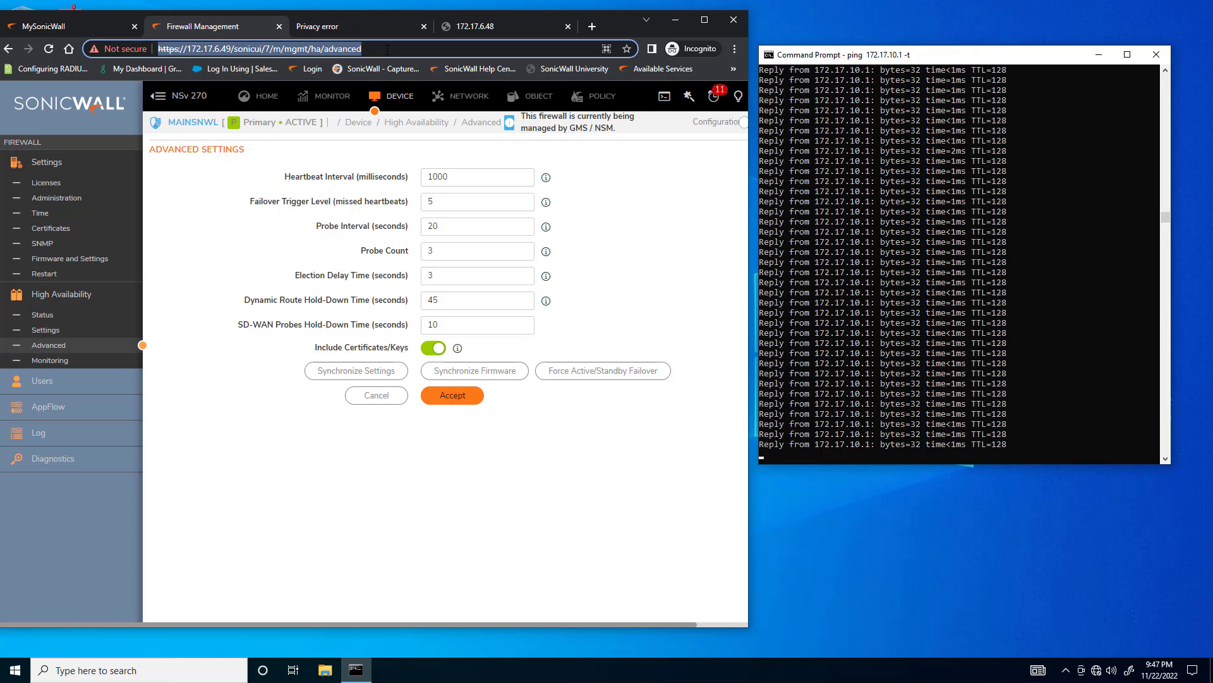
pyautogui.press('Return')
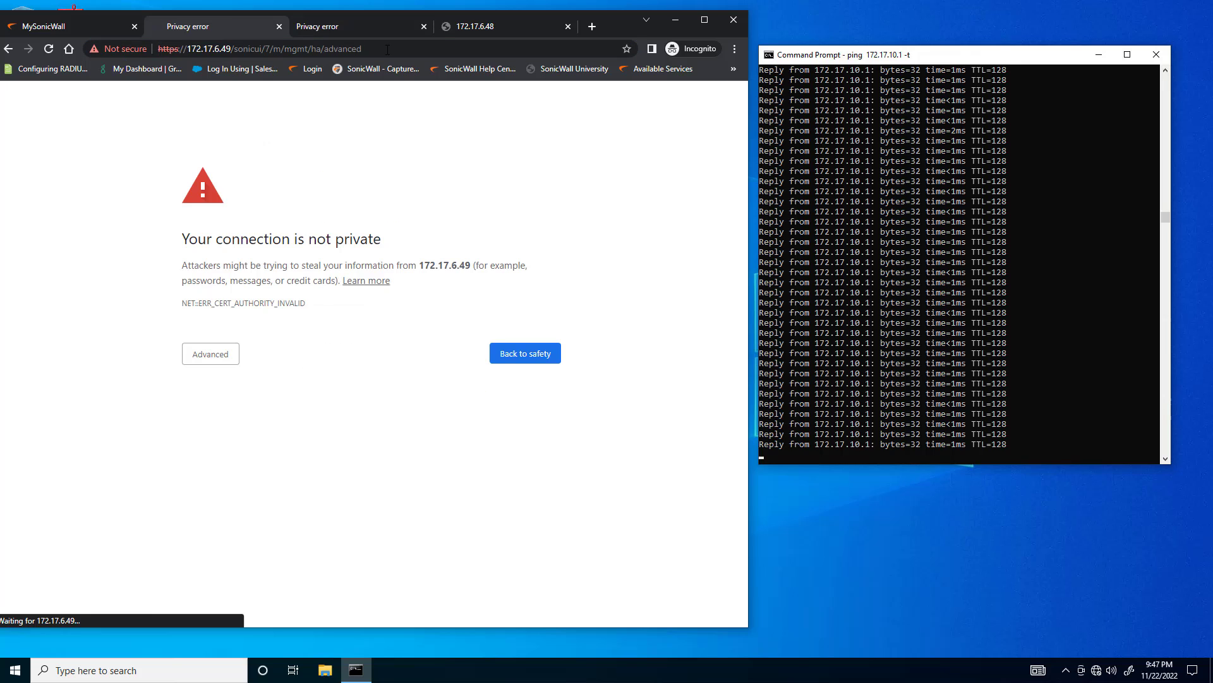
pyautogui.click(206, 358)
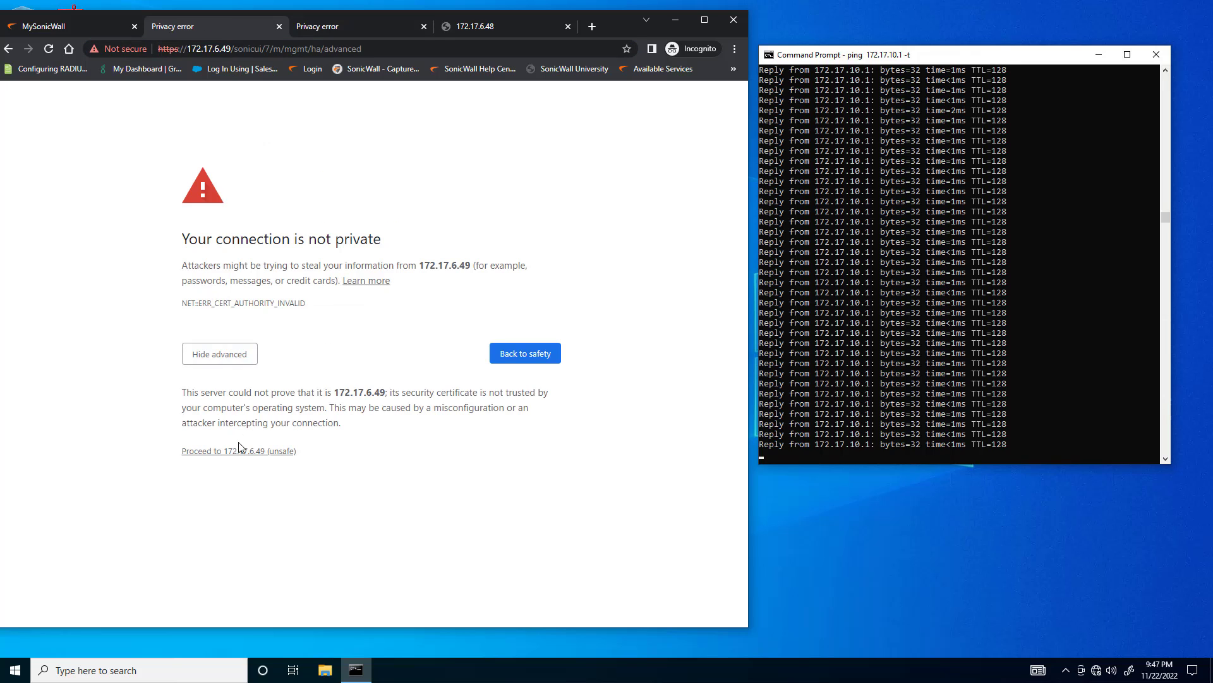
pyautogui.click(239, 451)
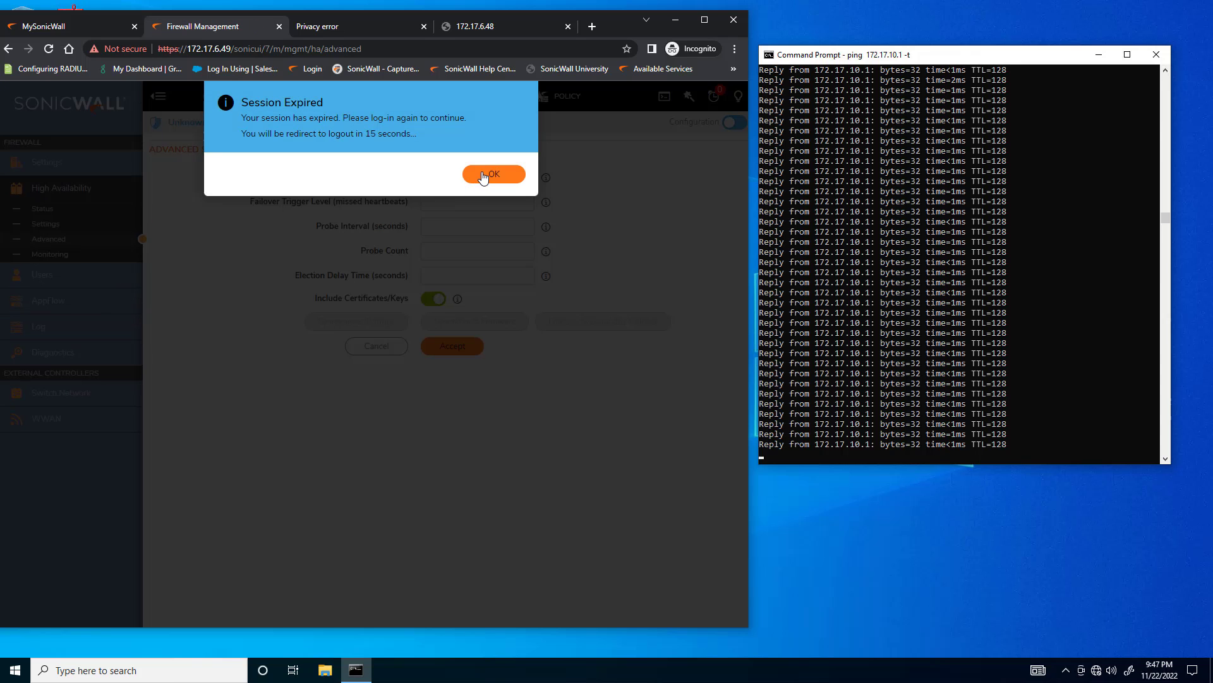
pyautogui.click(484, 177)
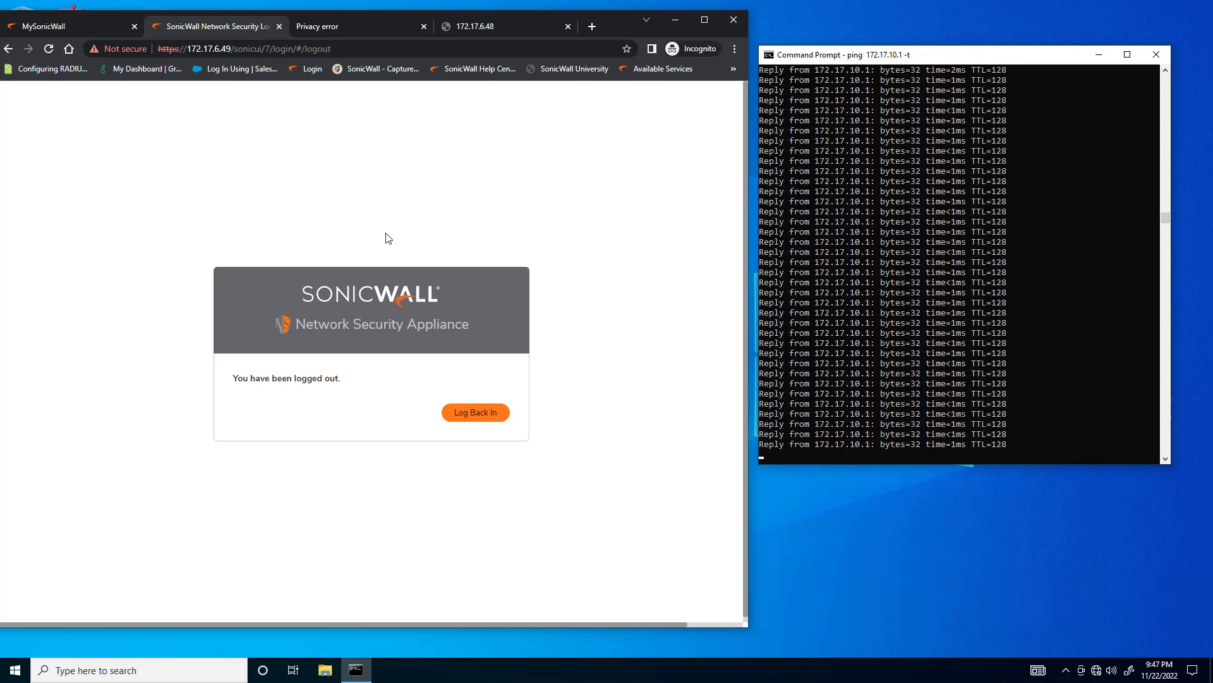
# Log back in to the firewall at 172.17.6.49 as admin with the account password
pyautogui.click(448, 414)
pyautogui.click(88, 338)
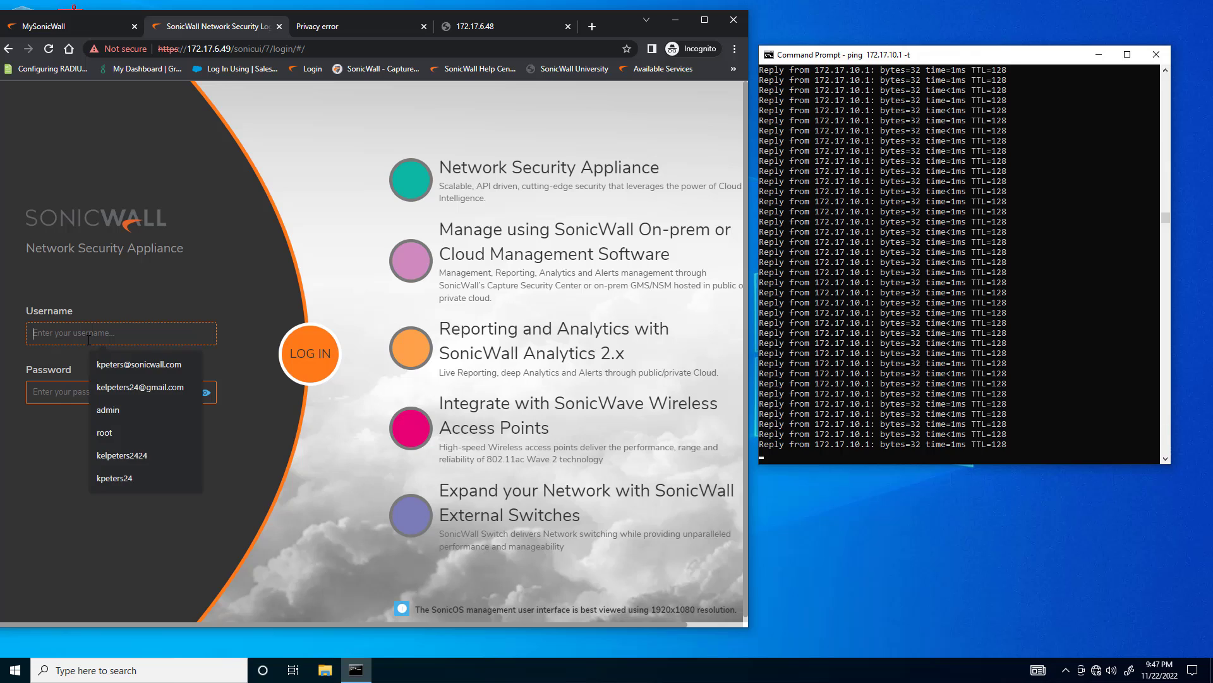
pyautogui.write('admin')
pyautogui.press('Tab')
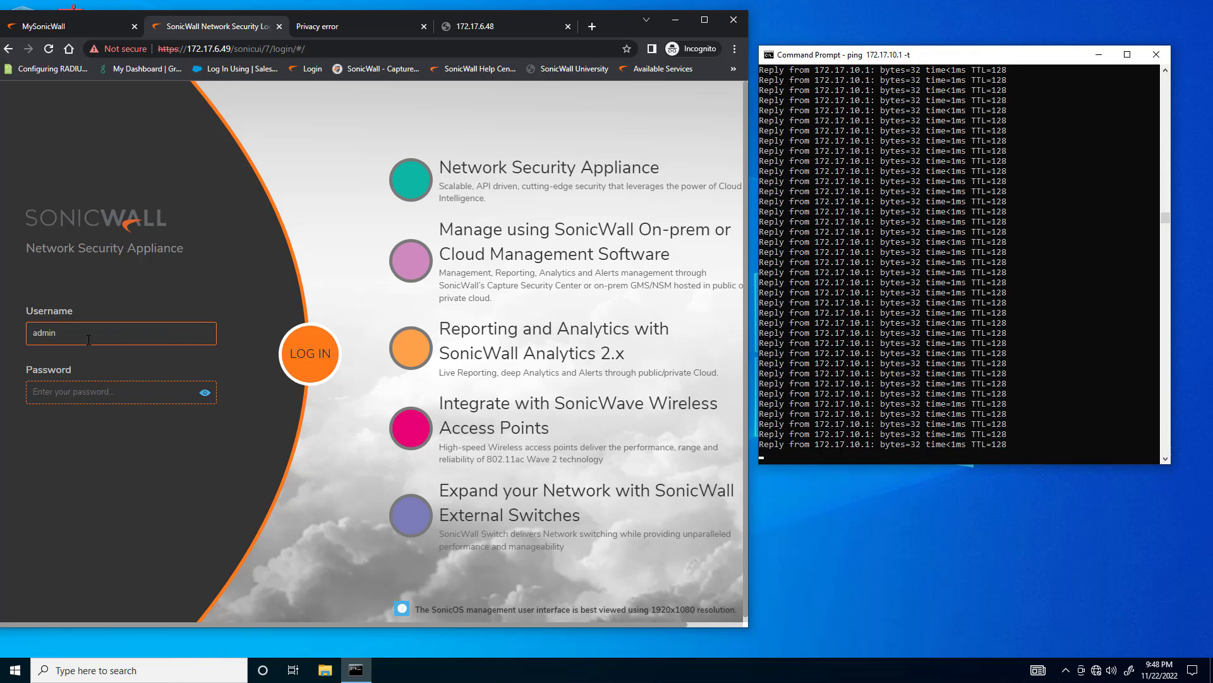
pyautogui.write('password')
pyautogui.press('Return')
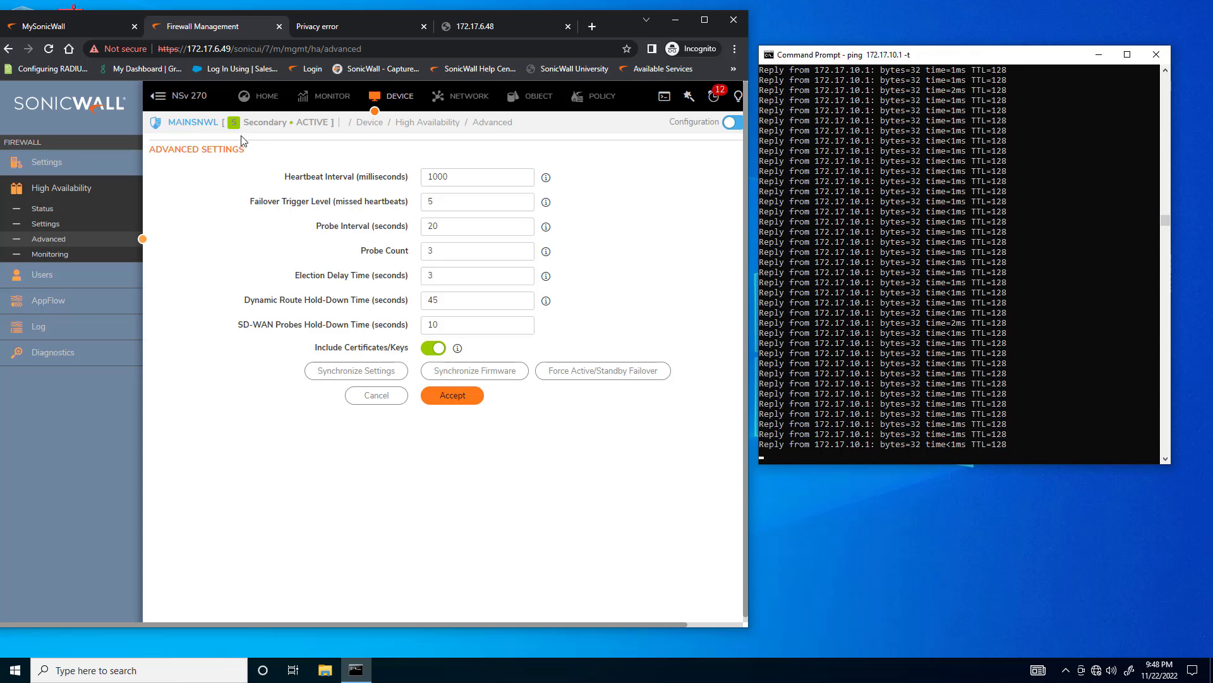
# Open the system restart page in the firewall's device settings
pyautogui.click(326, 95)
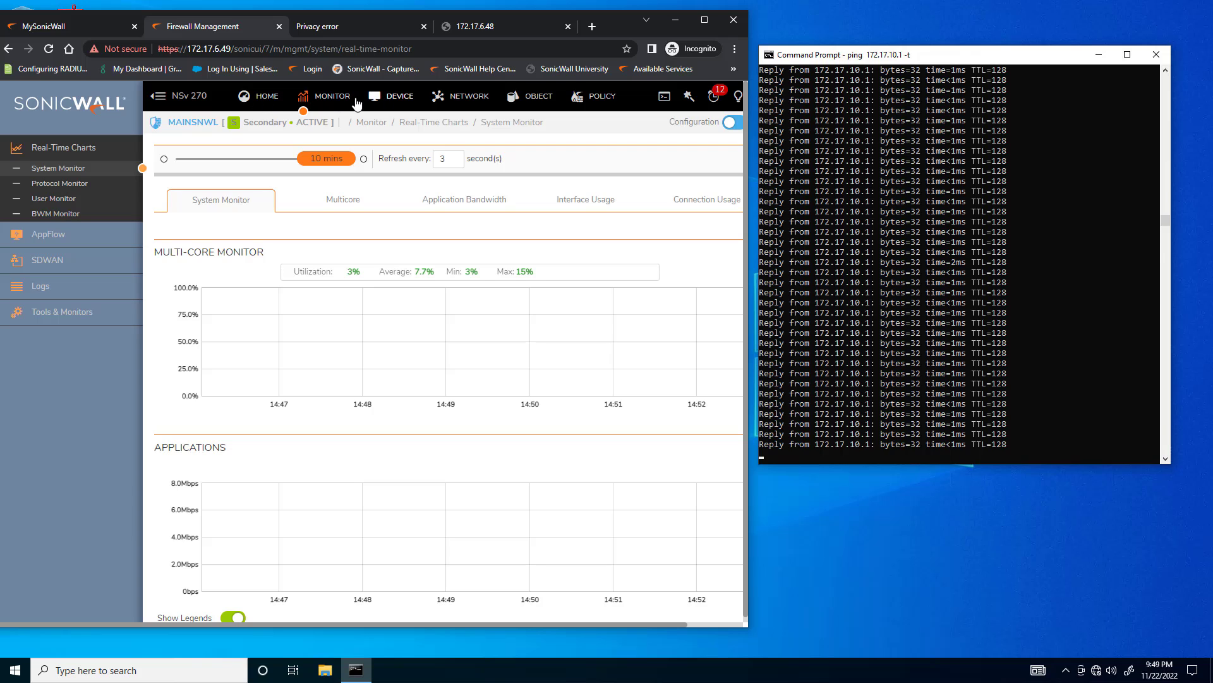
pyautogui.click(378, 99)
pyautogui.scroll(1, 63, 166)
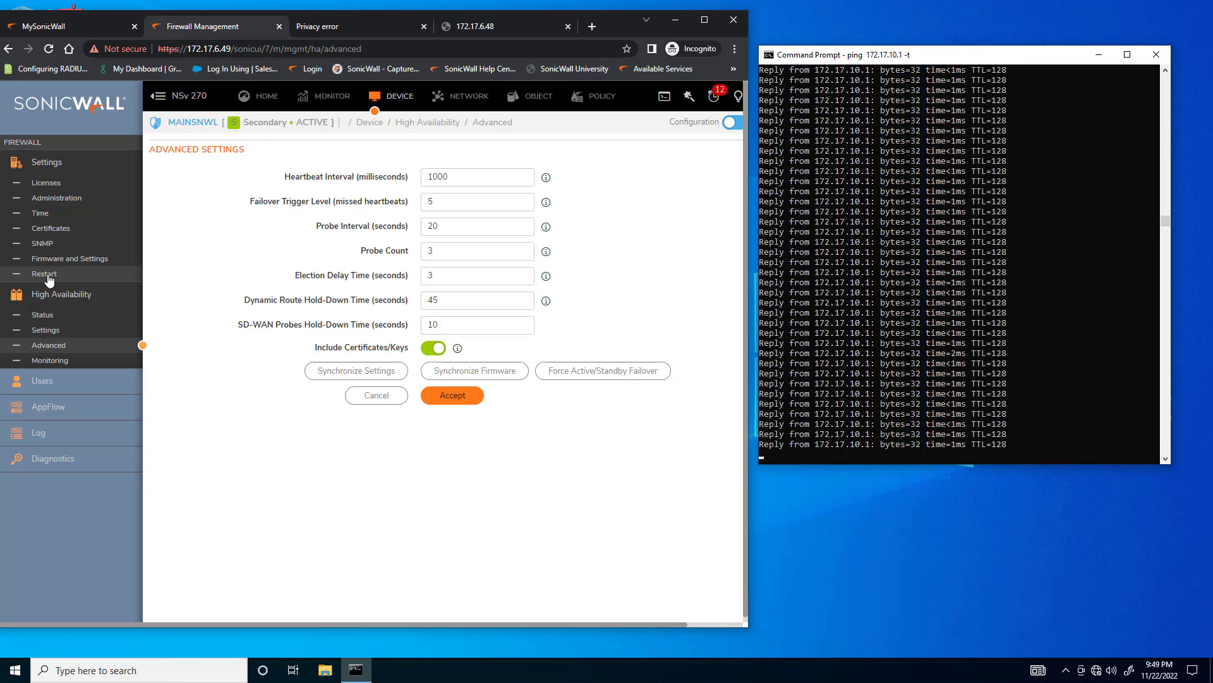
pyautogui.click(45, 274)
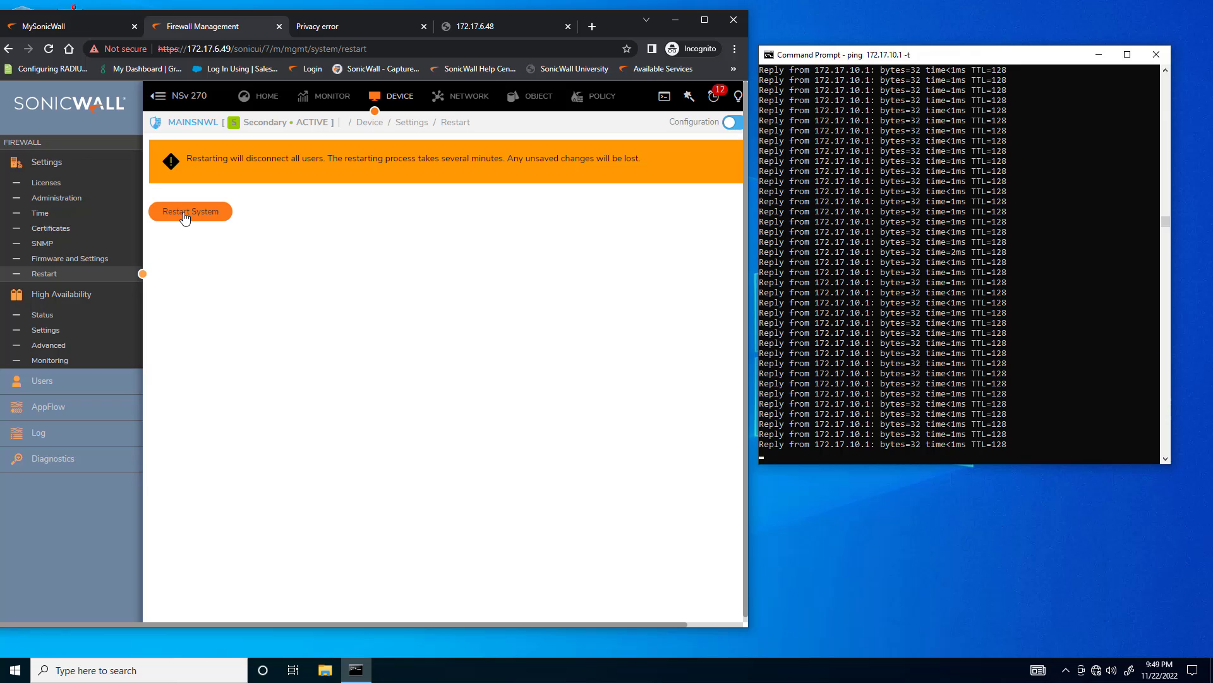
# Check the device details and the High Availability device state and sync status on the system dashboard
pyautogui.click(305, 97)
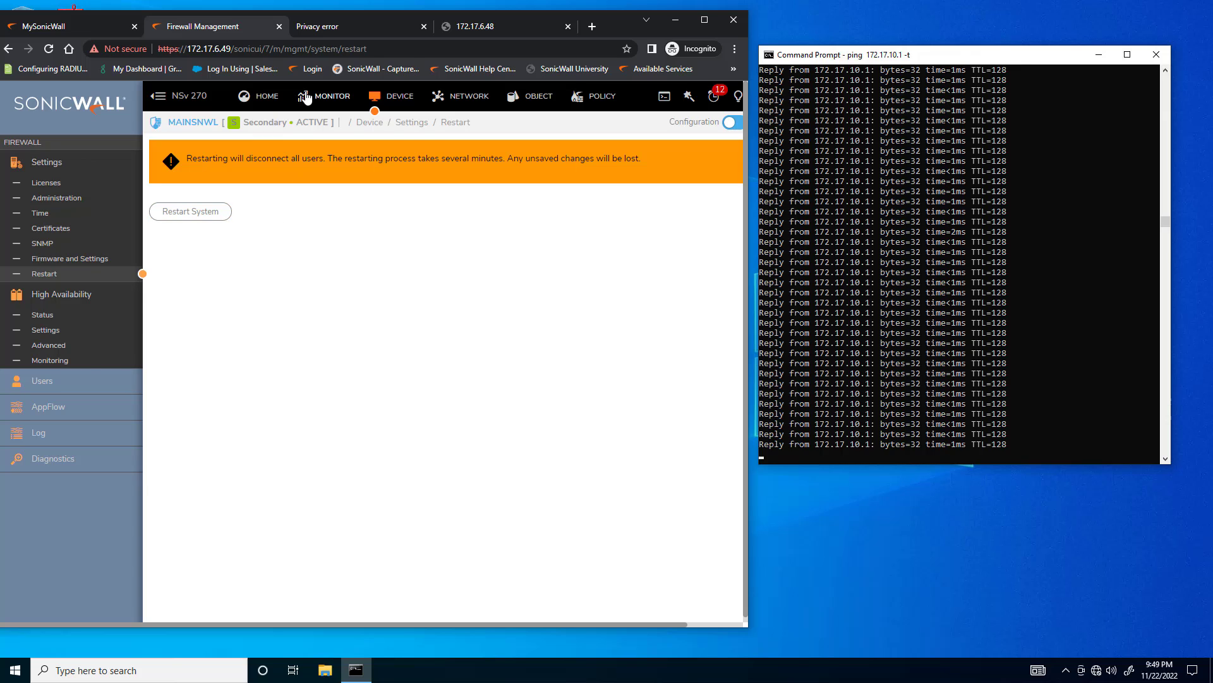
pyautogui.click(267, 108)
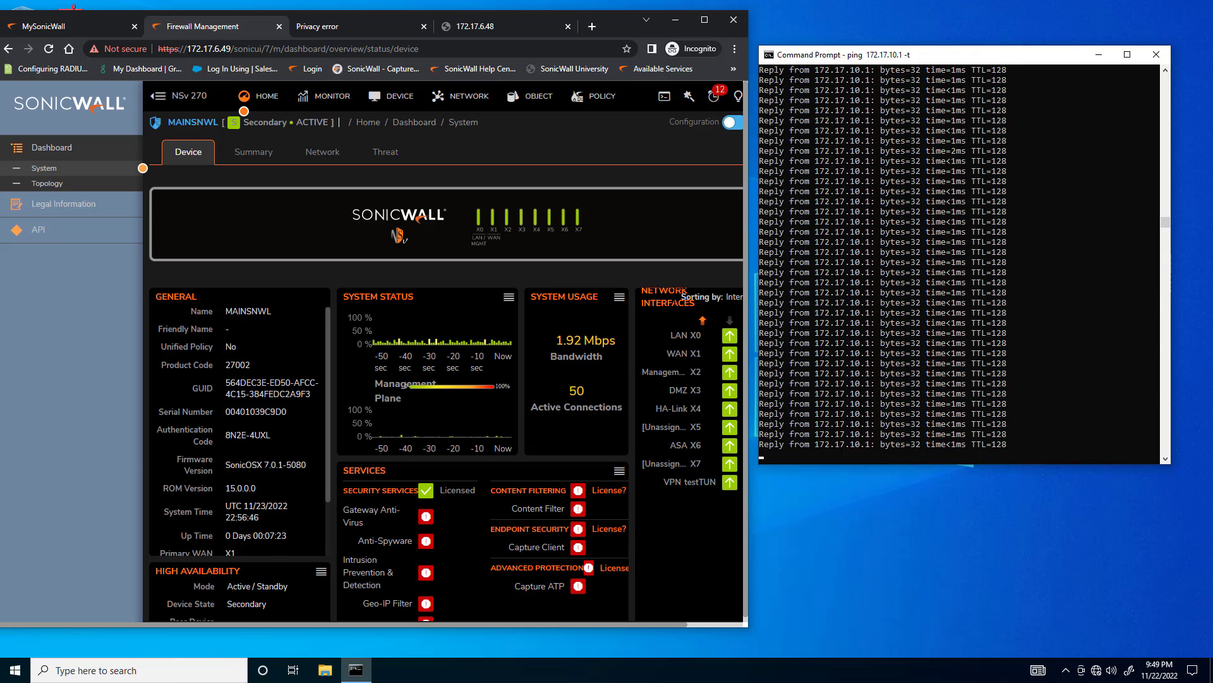
pyautogui.scroll(-1, 263, 571)
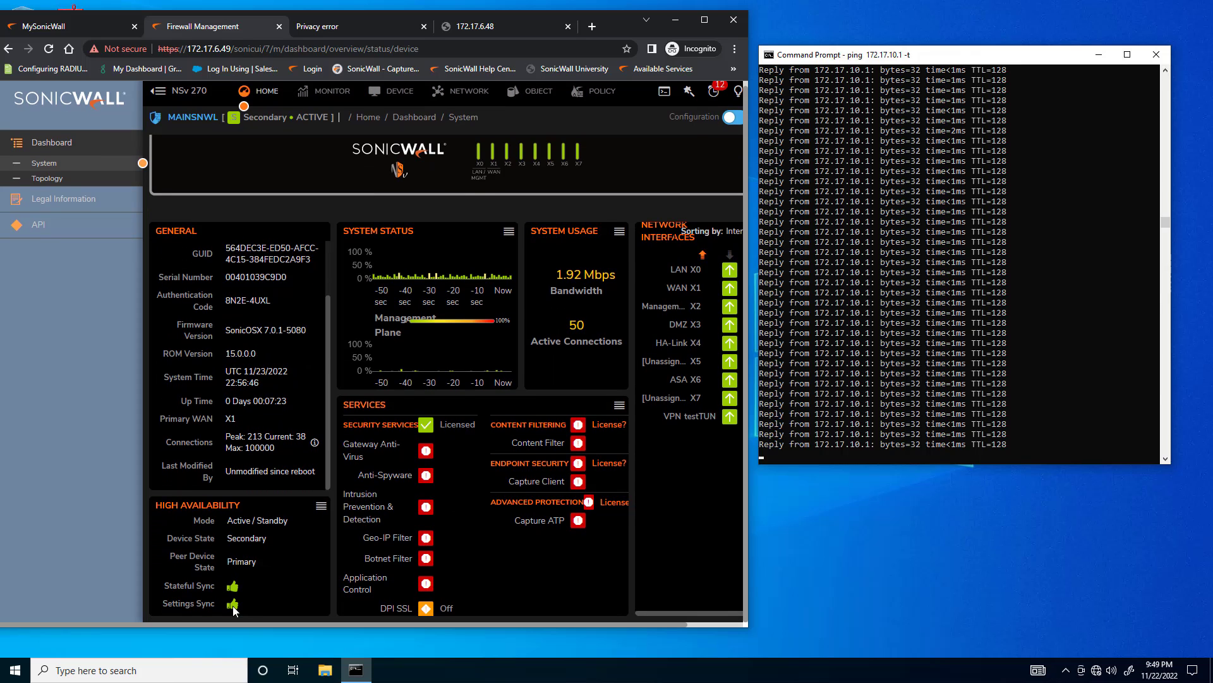
pyautogui.scroll(1, 305, 196)
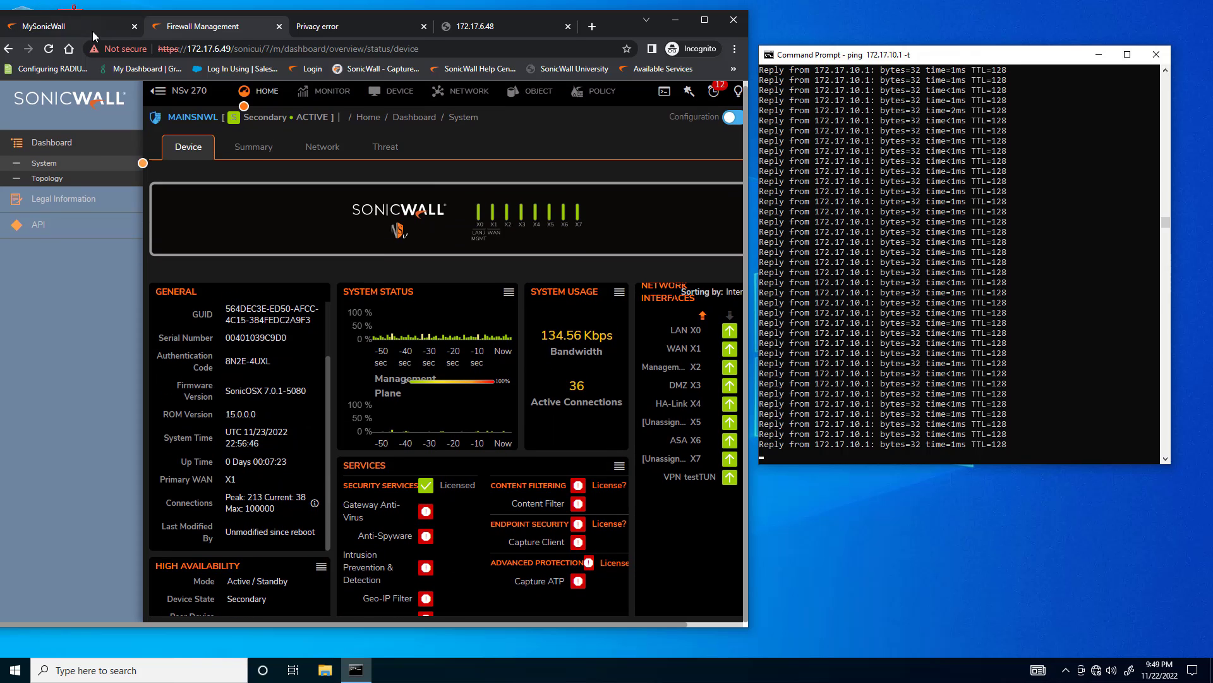
# Restart the secondary firewall at 172.17.6.49 from the device settings and confirm the restart
pyautogui.click(391, 92)
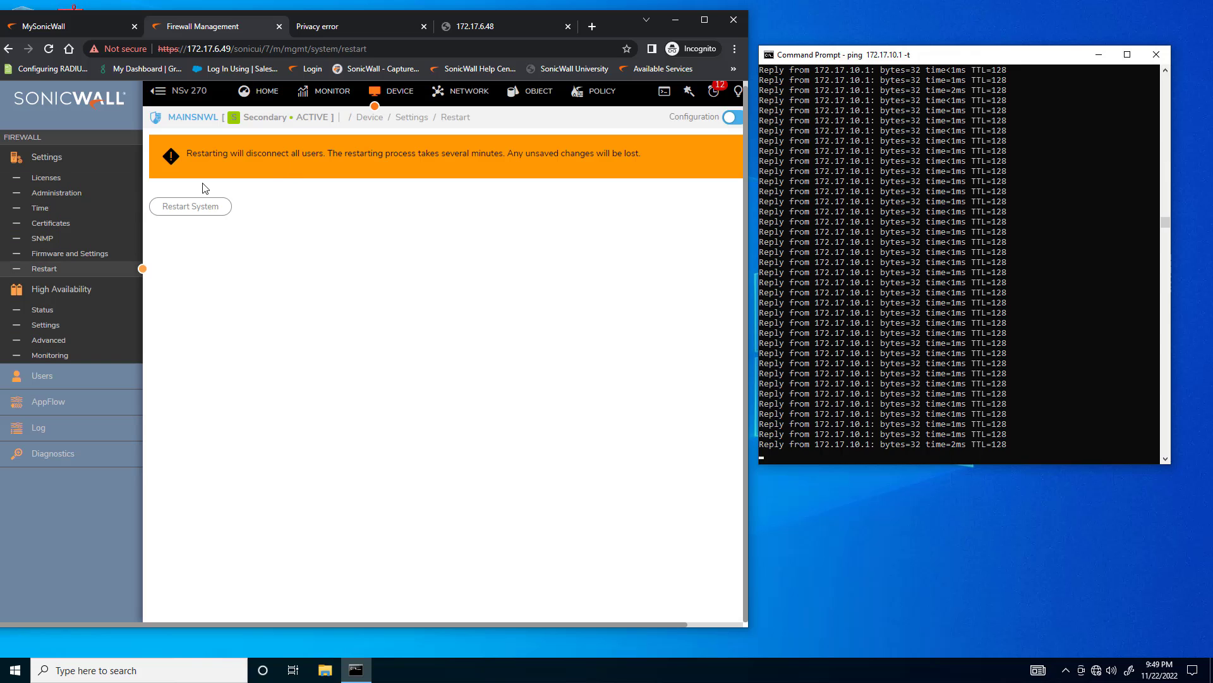
pyautogui.click(187, 207)
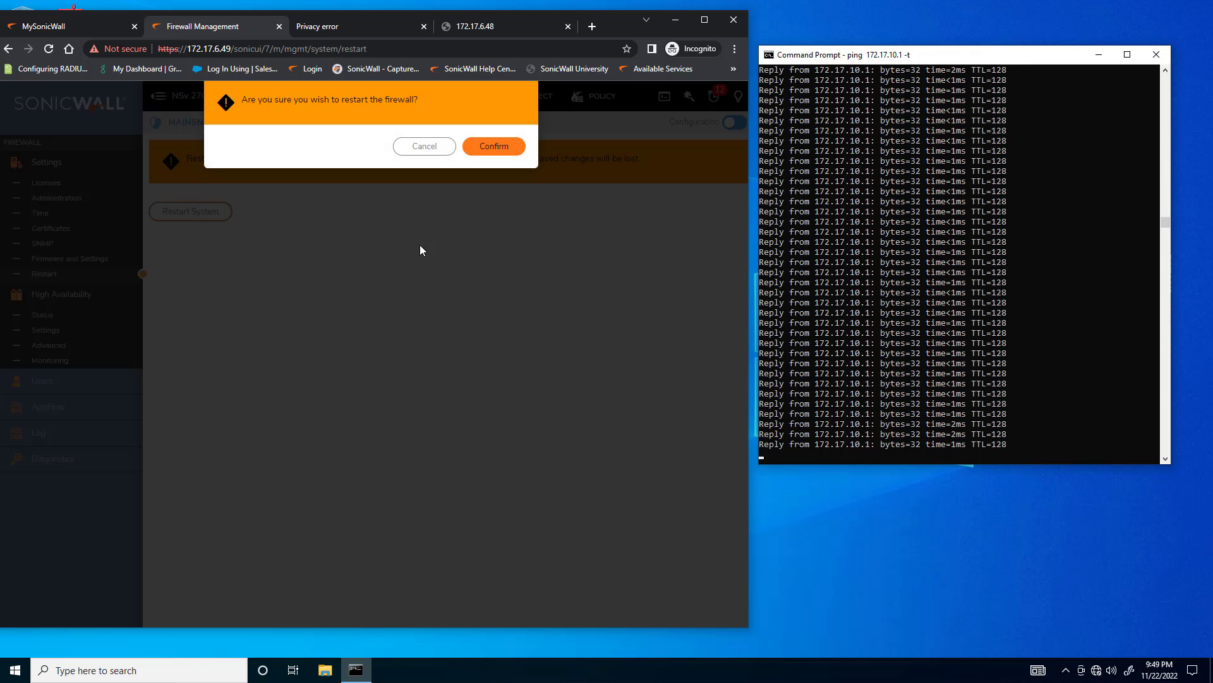
pyautogui.click(486, 149)
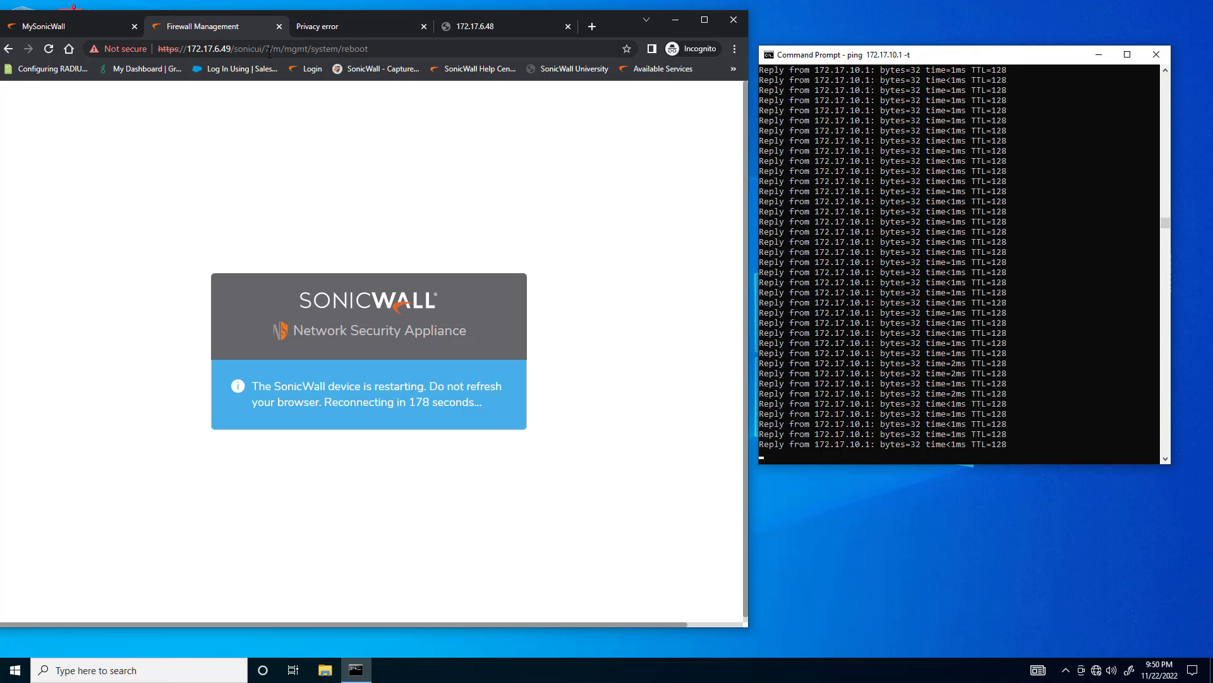
# Switch to the browser page for 172.17.6.47 and proceed past its certificate warning
pyautogui.click(325, 26)
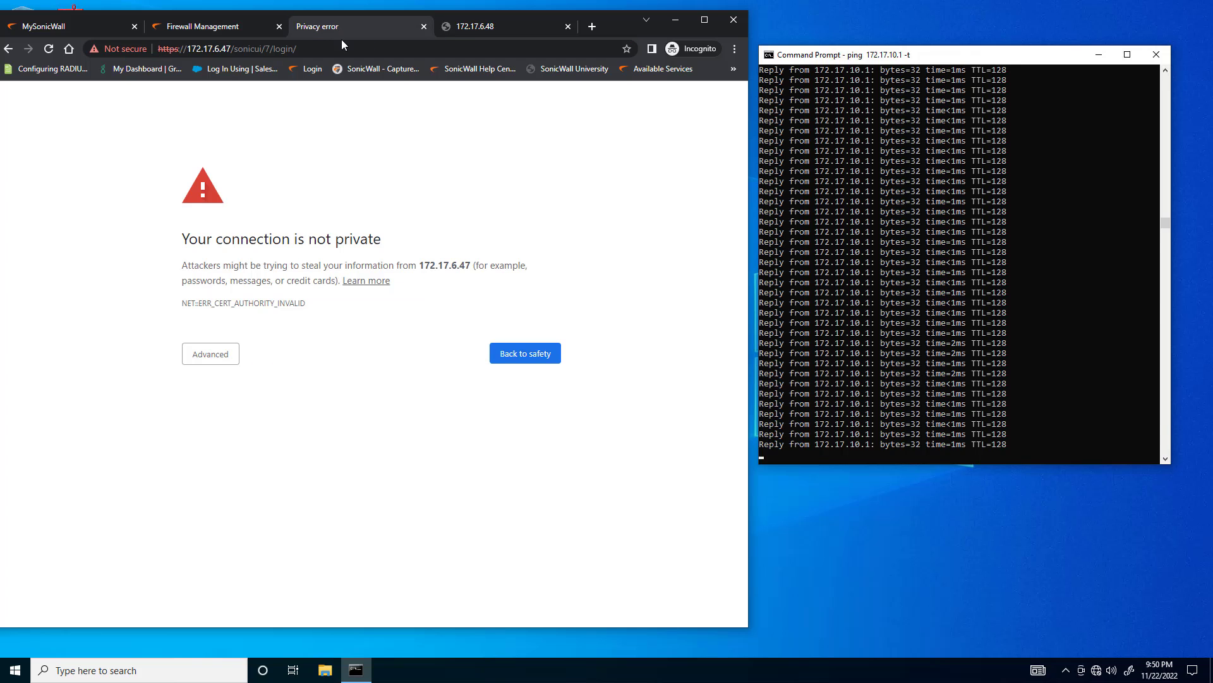
pyautogui.click(201, 358)
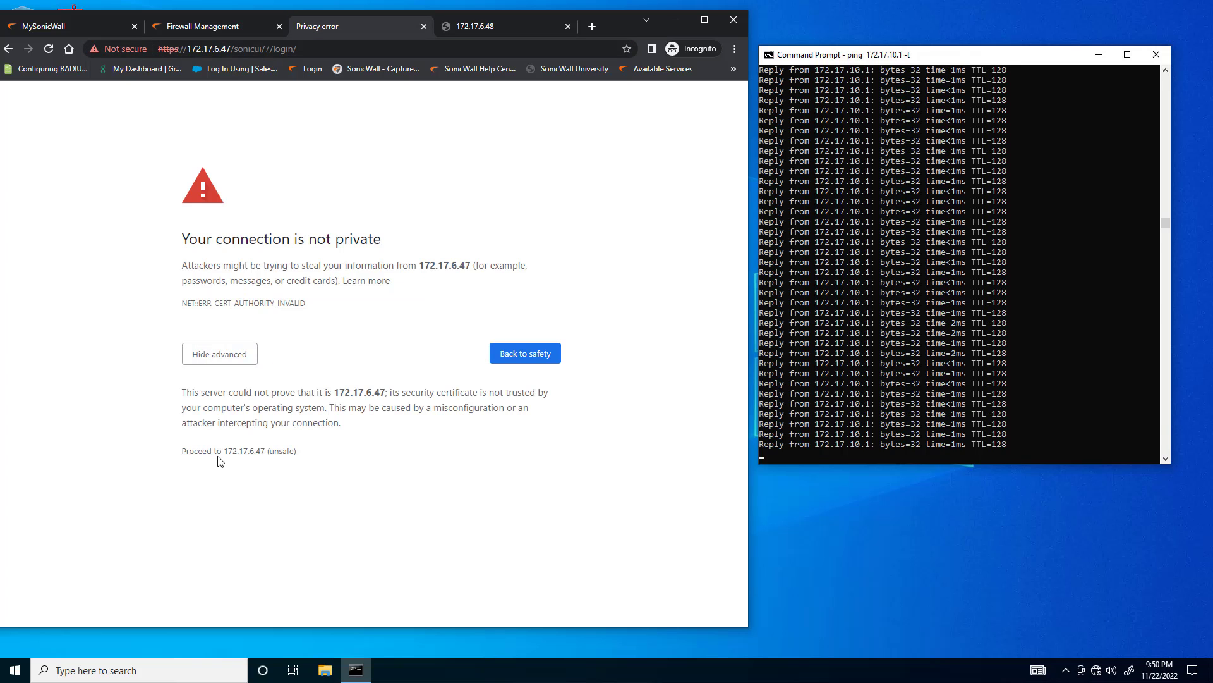
pyautogui.click(246, 453)
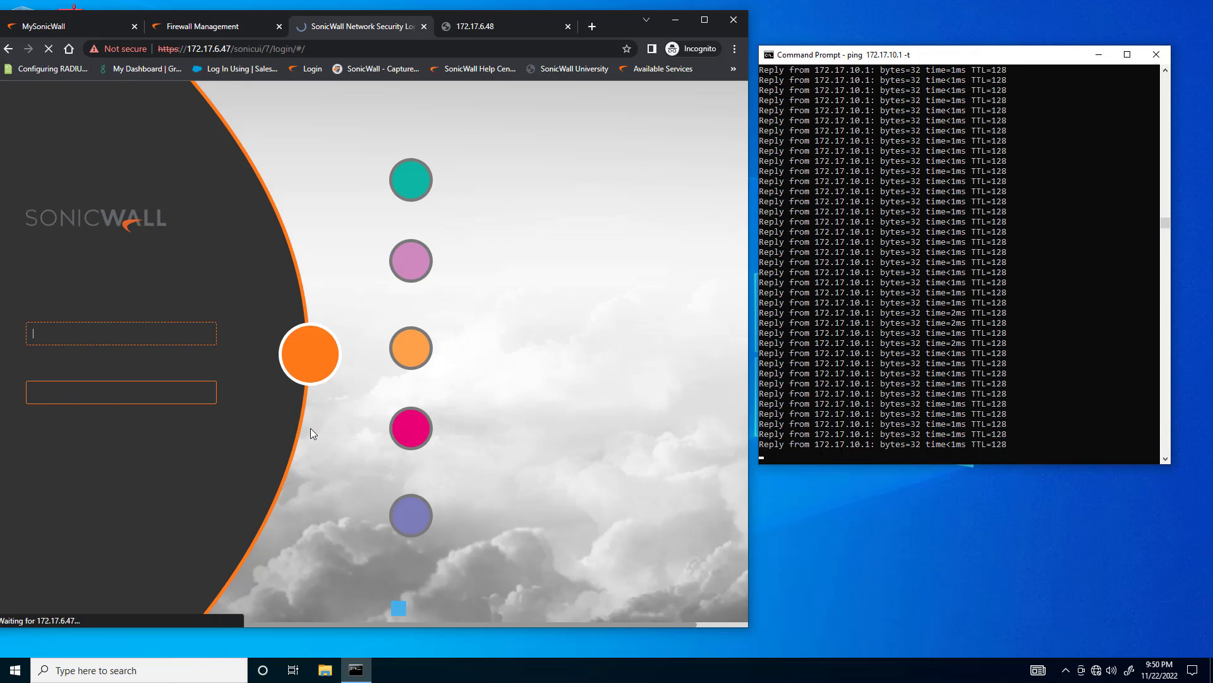
# Log in to the firewall at 172.17.6.47 as admin with the account password and proceed past the GMS/NSM management notice to the dashboard
pyautogui.click(140, 335)
pyautogui.write('admin')
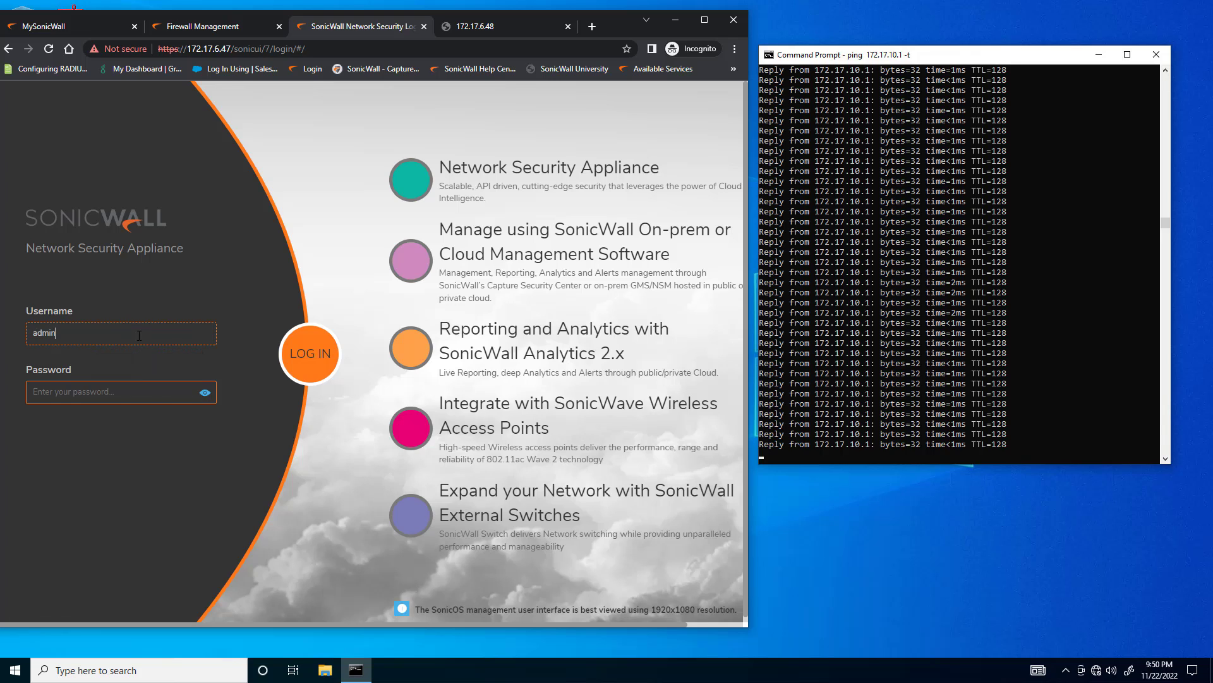
pyautogui.write('•••••••')
pyautogui.write('••••')
pyautogui.press('Return')
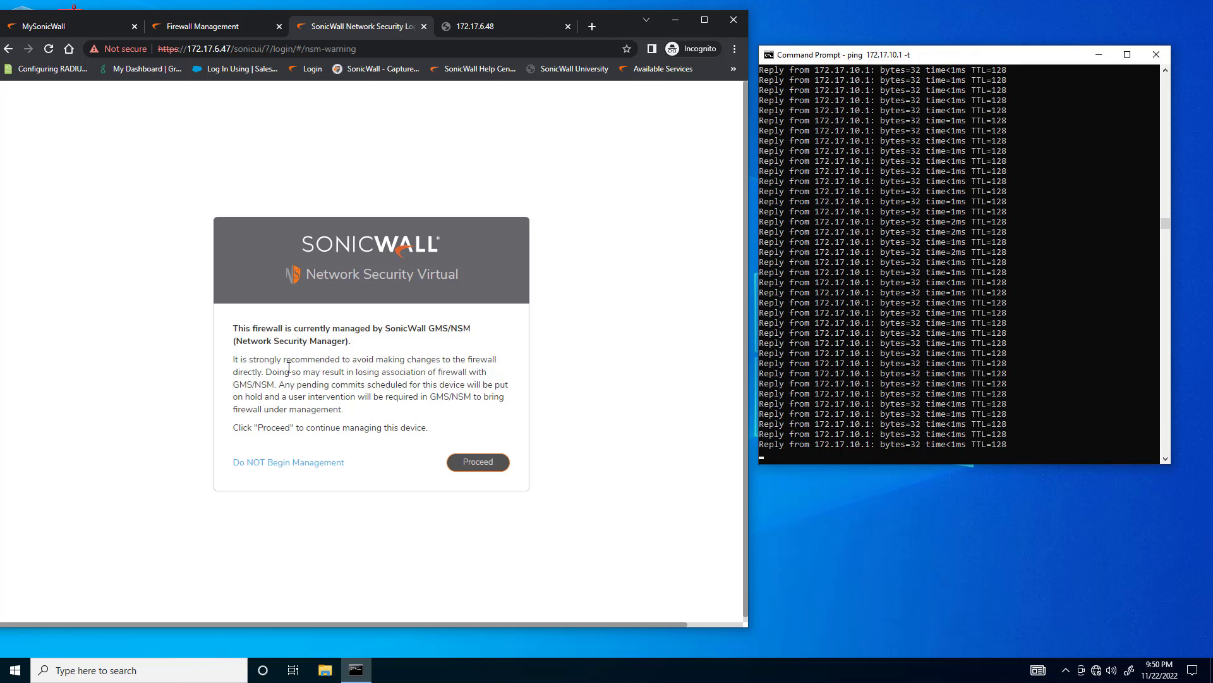
pyautogui.click(478, 462)
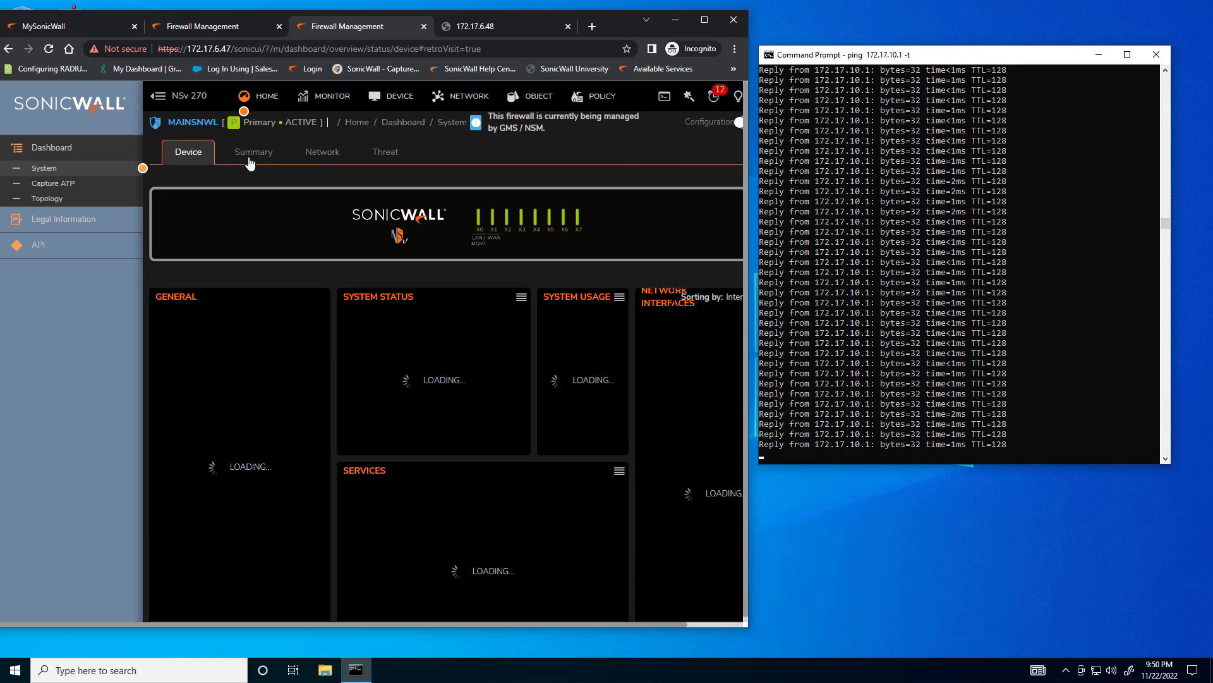
pyautogui.scroll(-5, 310, 386)
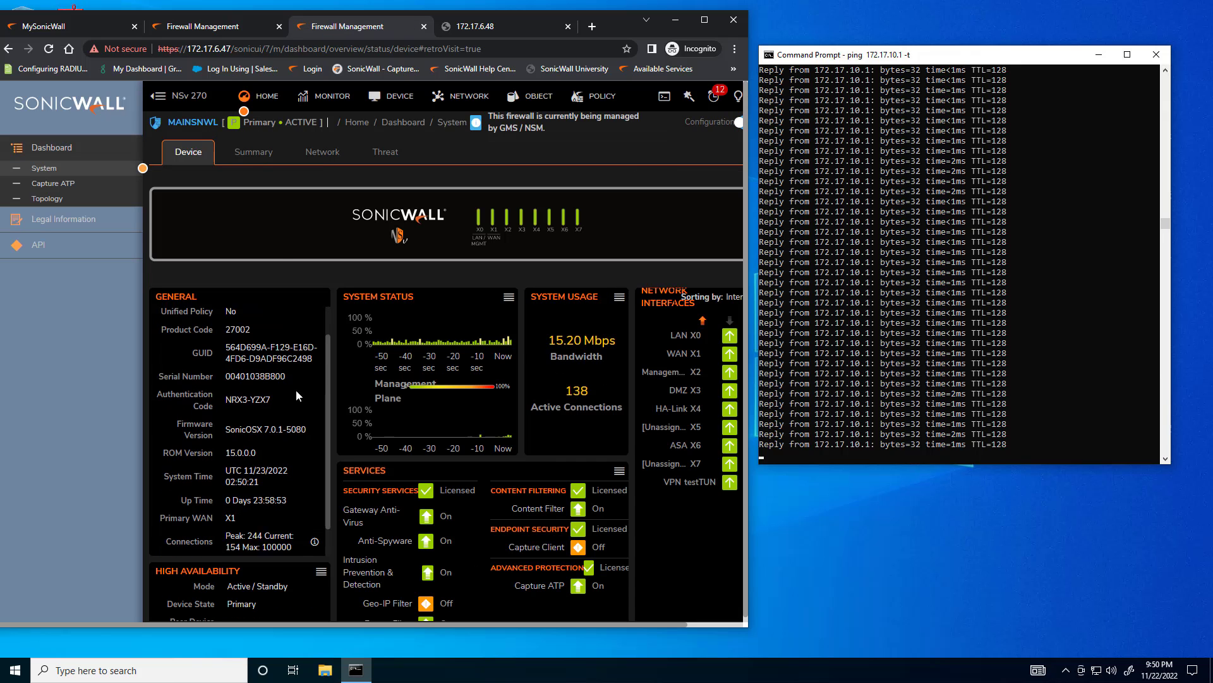